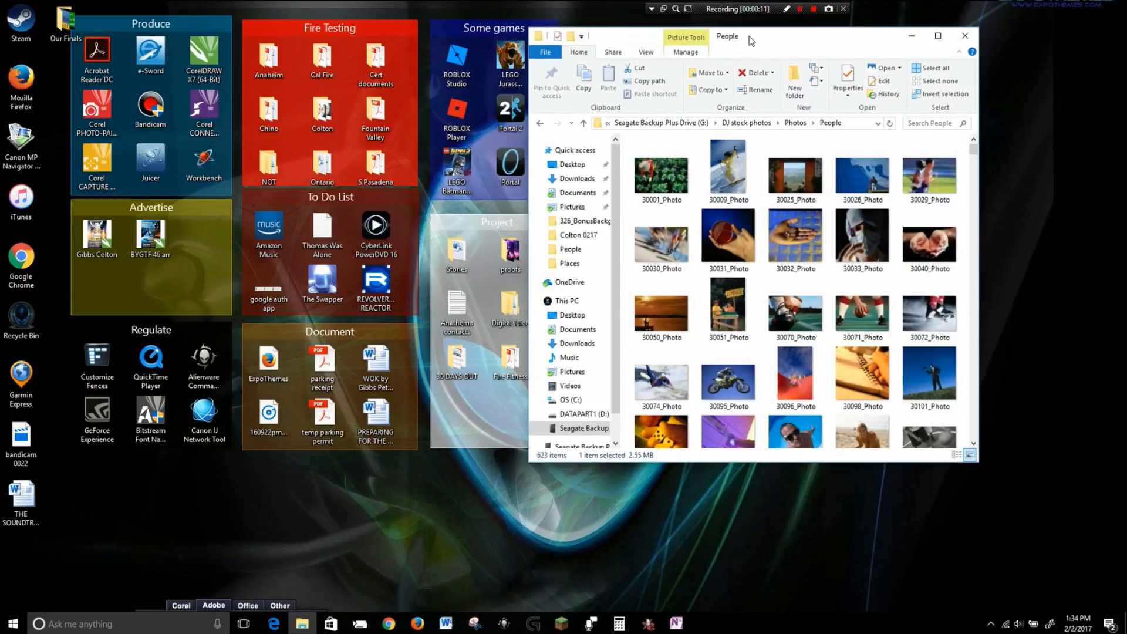
# Open the Colton 0217 folder from the desktop and place its window beside the stock photos window.
pyautogui.click(425, 498)
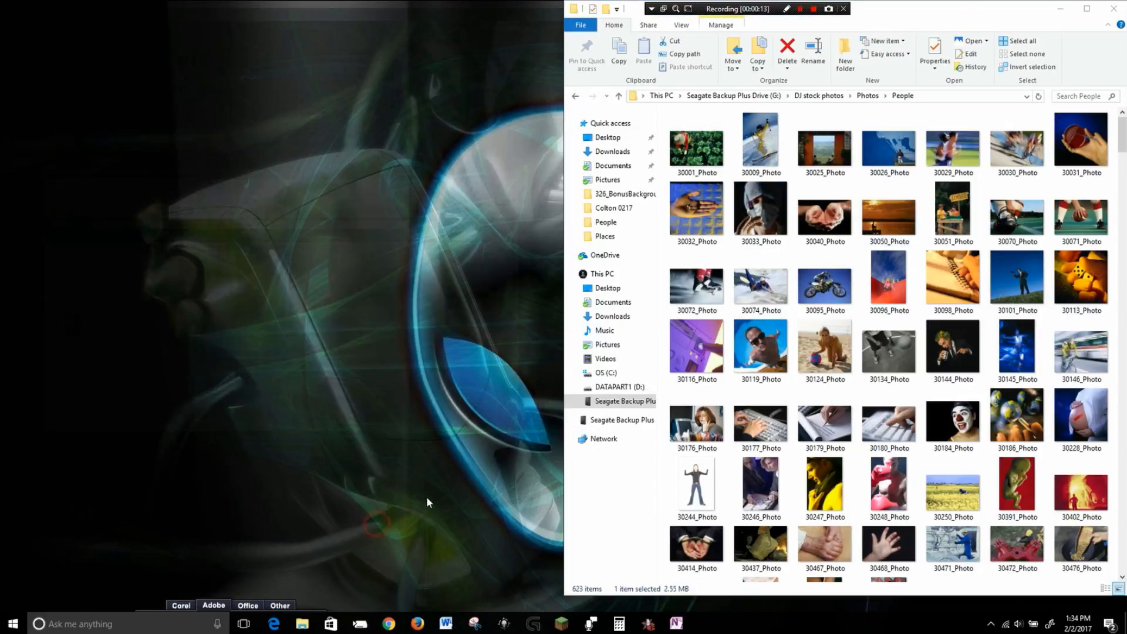
pyautogui.click(1110, 624)
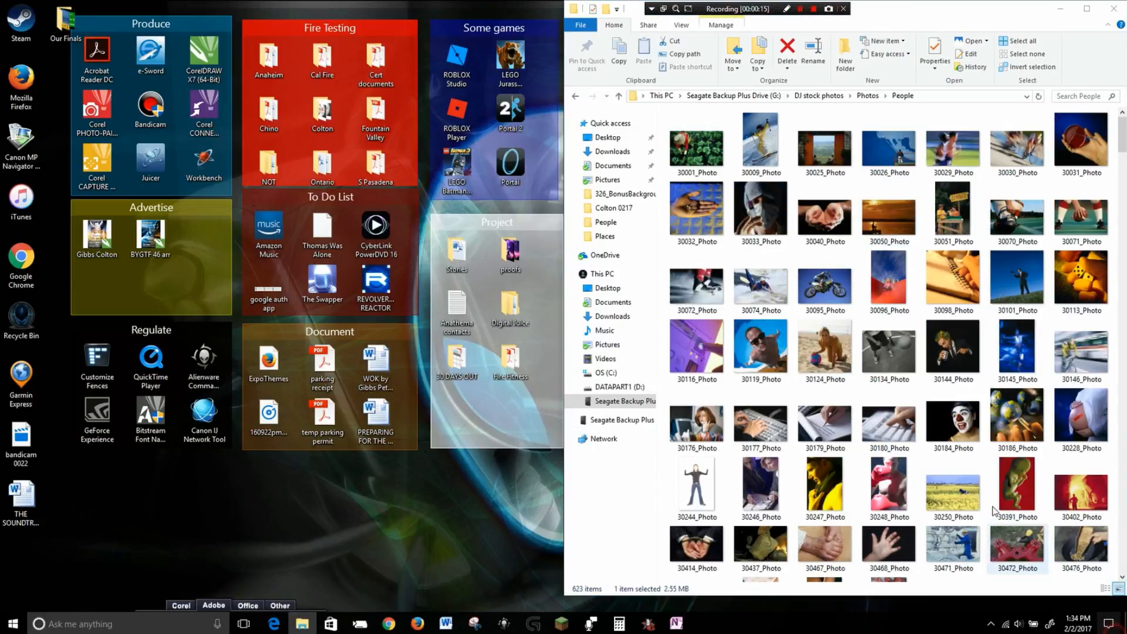
pyautogui.click(1124, 626)
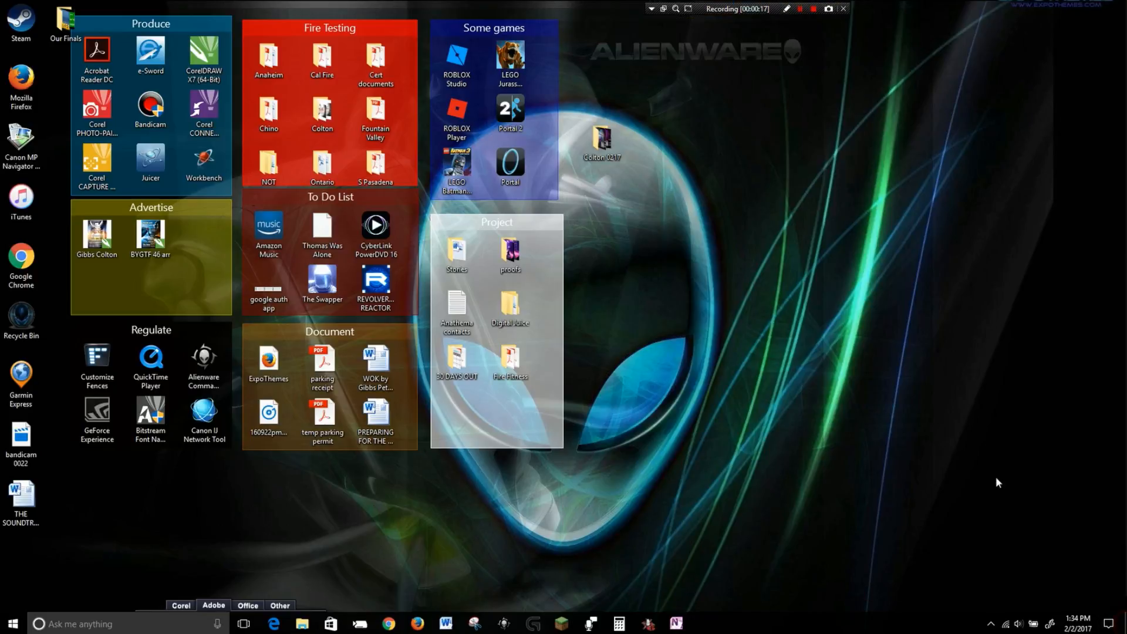
pyautogui.doubleClick(606, 143)
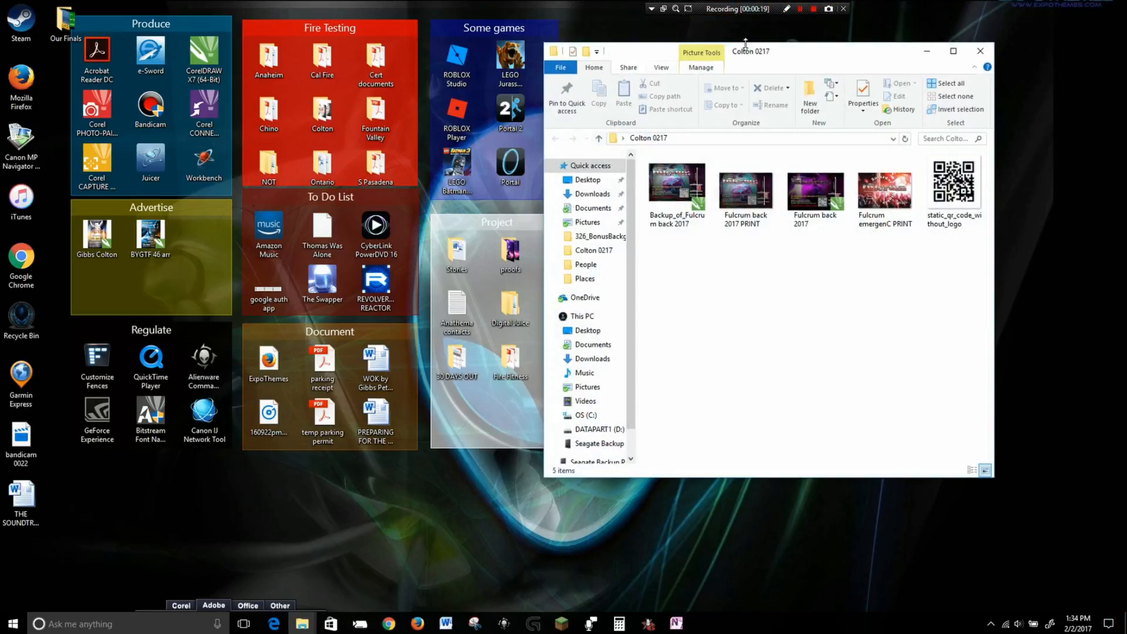
pyautogui.moveTo(812, 44); pyautogui.dragTo(255, 76)
# Create a new folder named New Rev Flyer 0217 inside the Colton 0217 folder.
pyautogui.rightClick(219, 297)
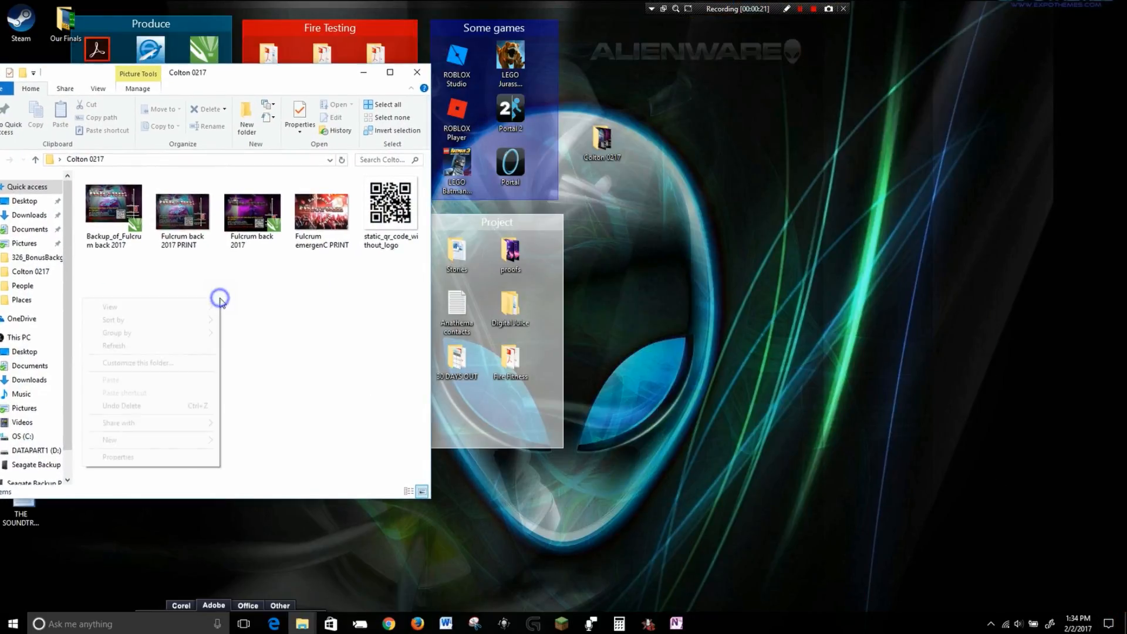
pyautogui.moveTo(185, 440)
pyautogui.click(247, 442)
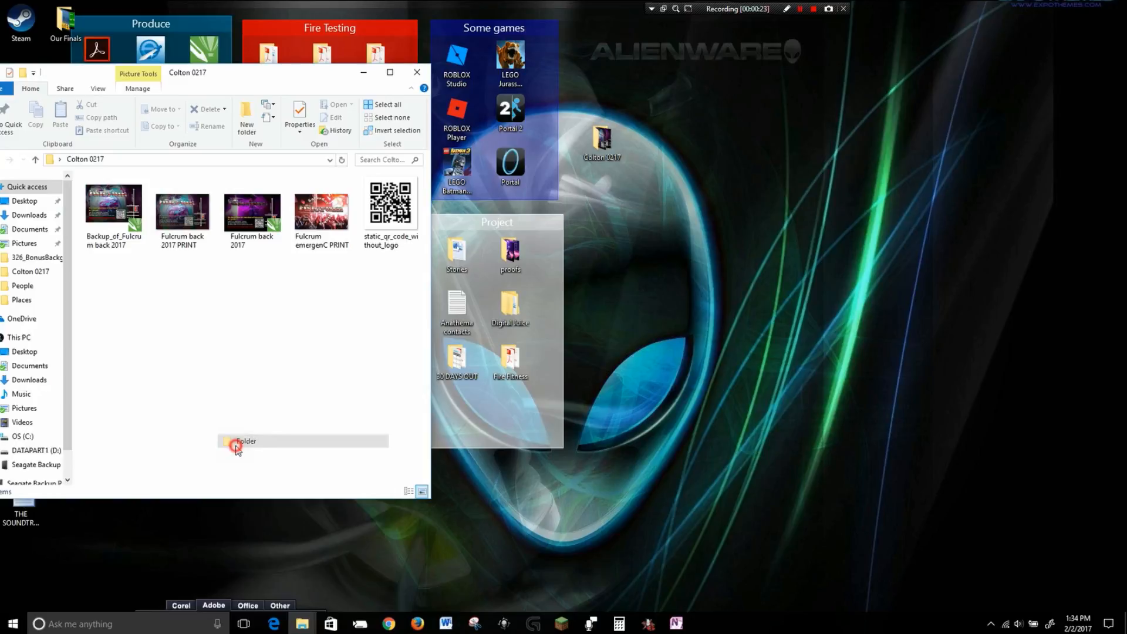
pyautogui.write('New')
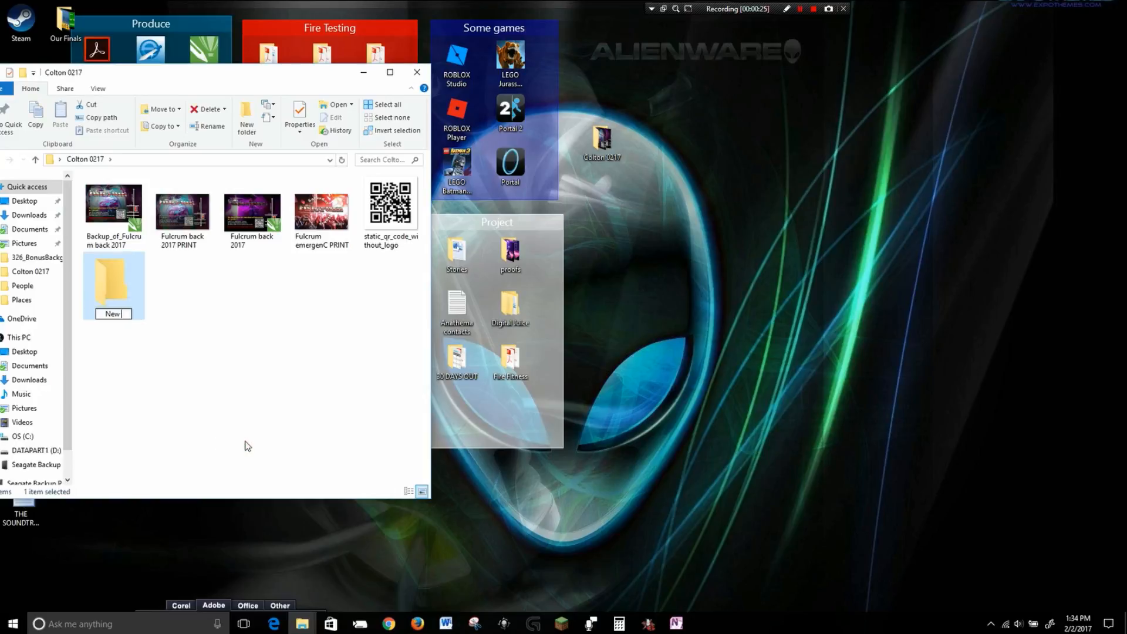
pyautogui.write(' Rev Vlyer 0217')
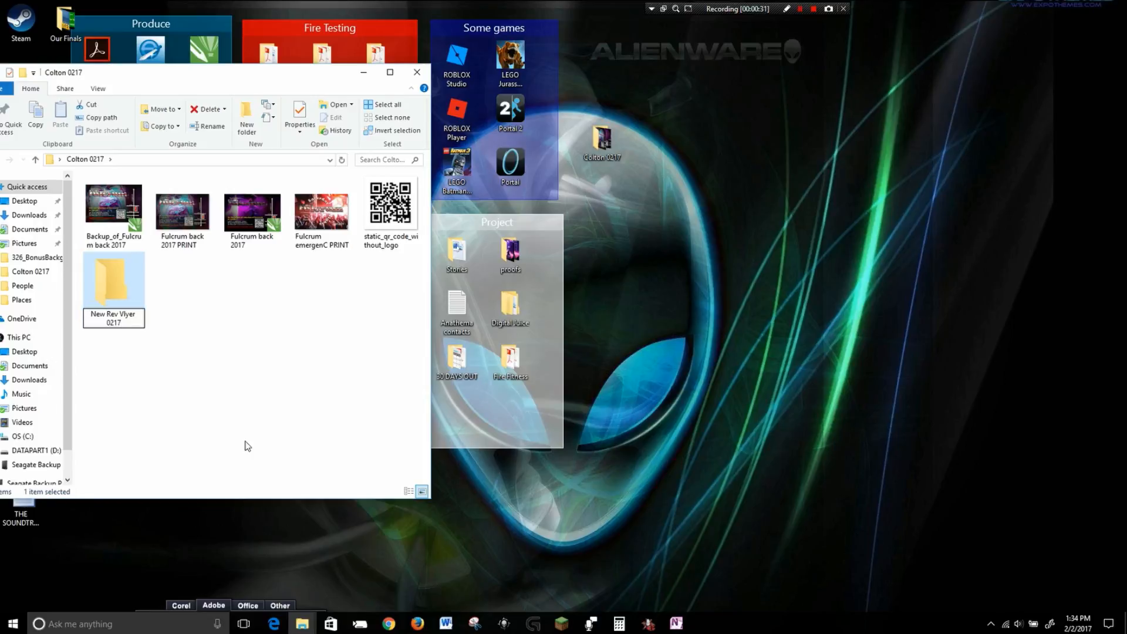
pyautogui.press('BackSpace')
pyautogui.write('F')
pyautogui.click(226, 395)
# Open the New Rev Flyer 0217 folder and copy photos 30592_Photo and 30674_Photo from People into it.
pyautogui.doubleClick(114, 282)
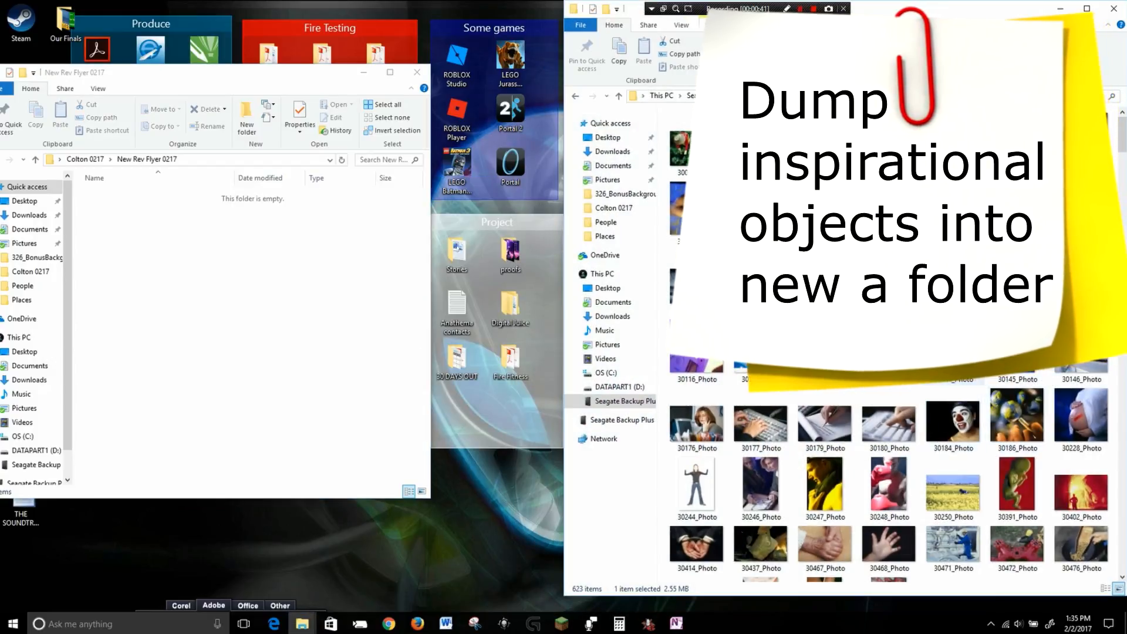
pyautogui.scroll(-5, 890, 469)
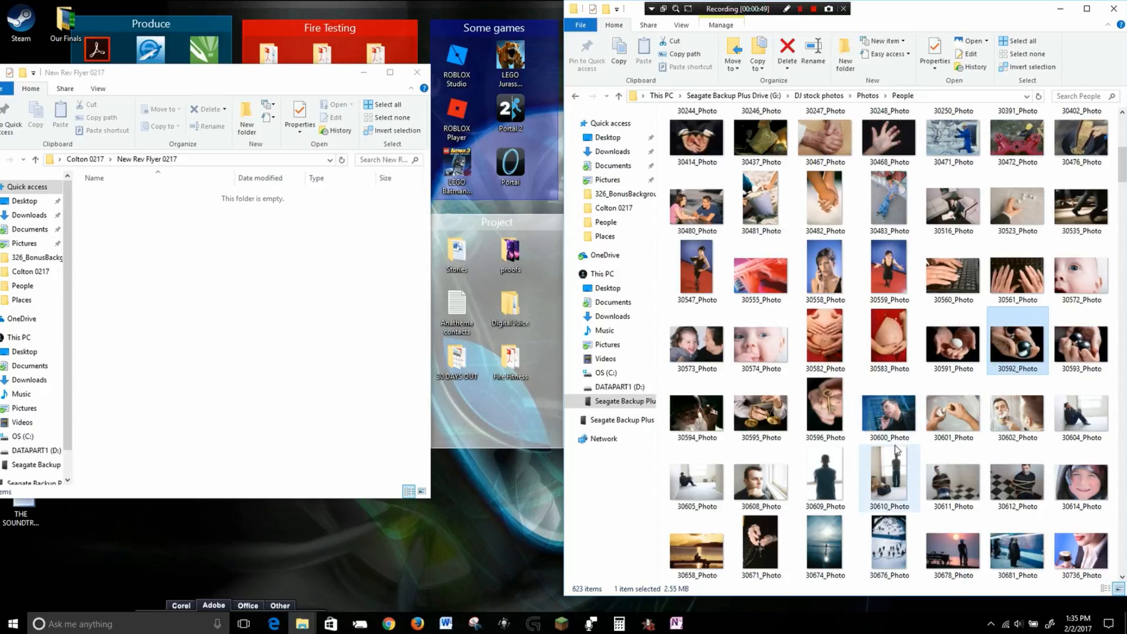
pyautogui.moveTo(1024, 347); pyautogui.dragTo(283, 366)
pyautogui.click(823, 535)
pyautogui.moveTo(823, 535); pyautogui.dragTo(250, 291)
# Browse further down the People photos and open 31357_Photo in the photo viewer.
pyautogui.scroll(-3, 976, 429)
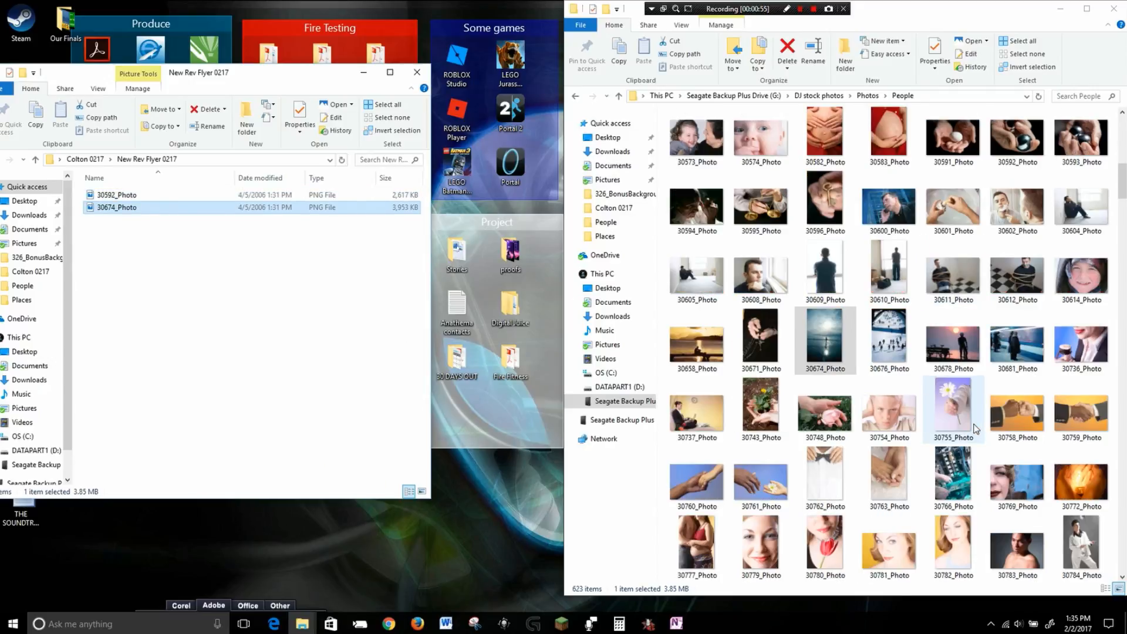
pyautogui.scroll(-6, 976, 429)
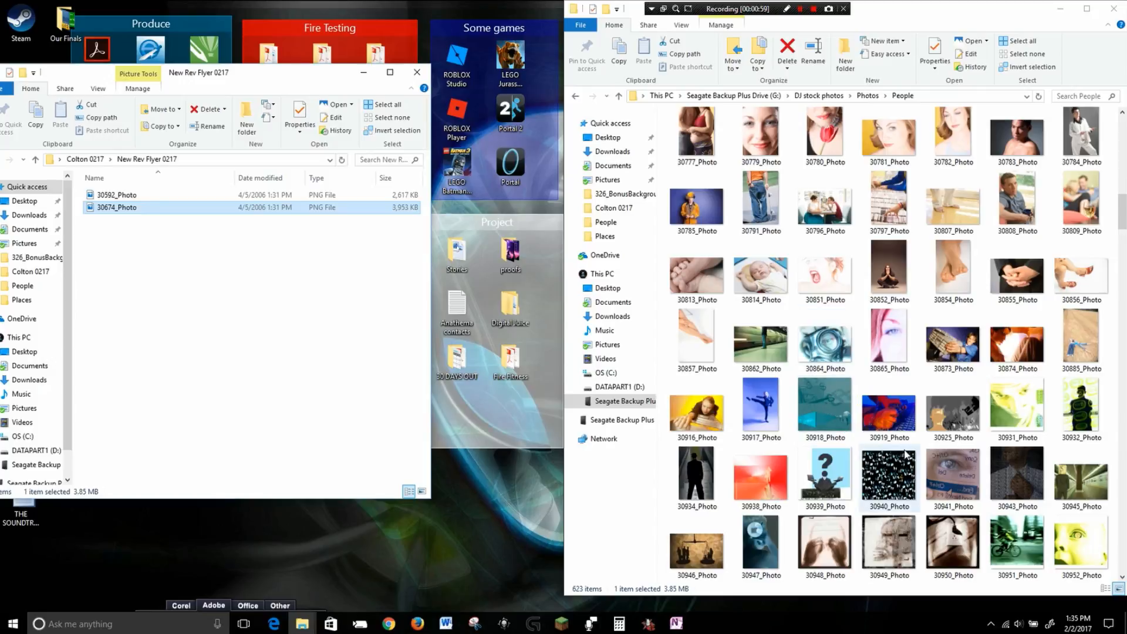
pyautogui.scroll(-3, 1057, 504)
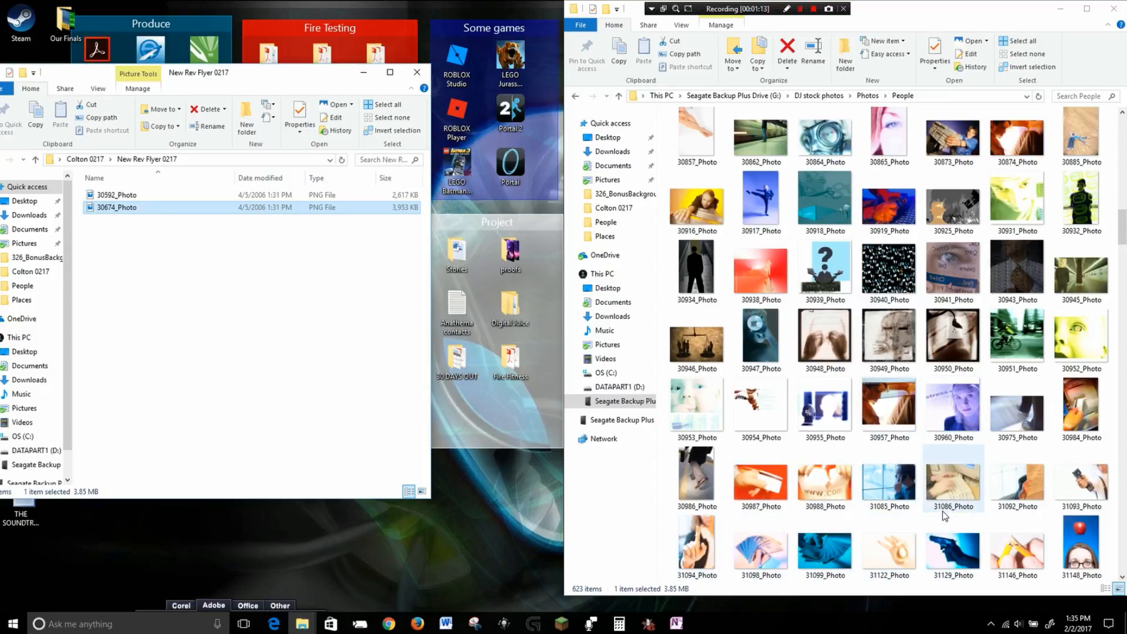
pyautogui.scroll(-10, 945, 516)
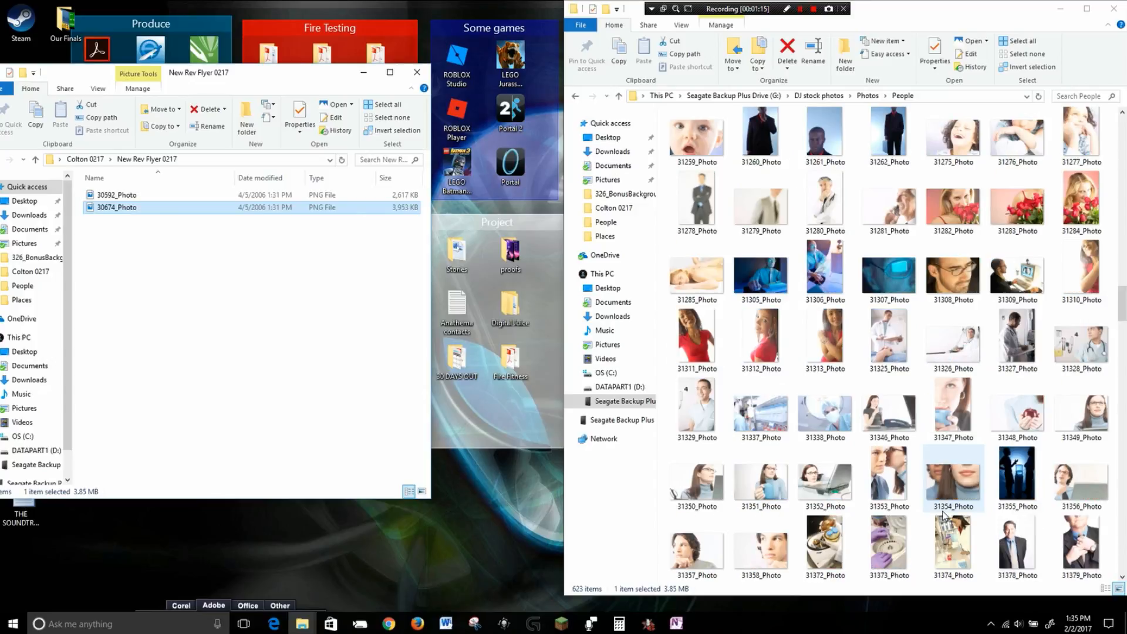
pyautogui.scroll(-6, 944, 515)
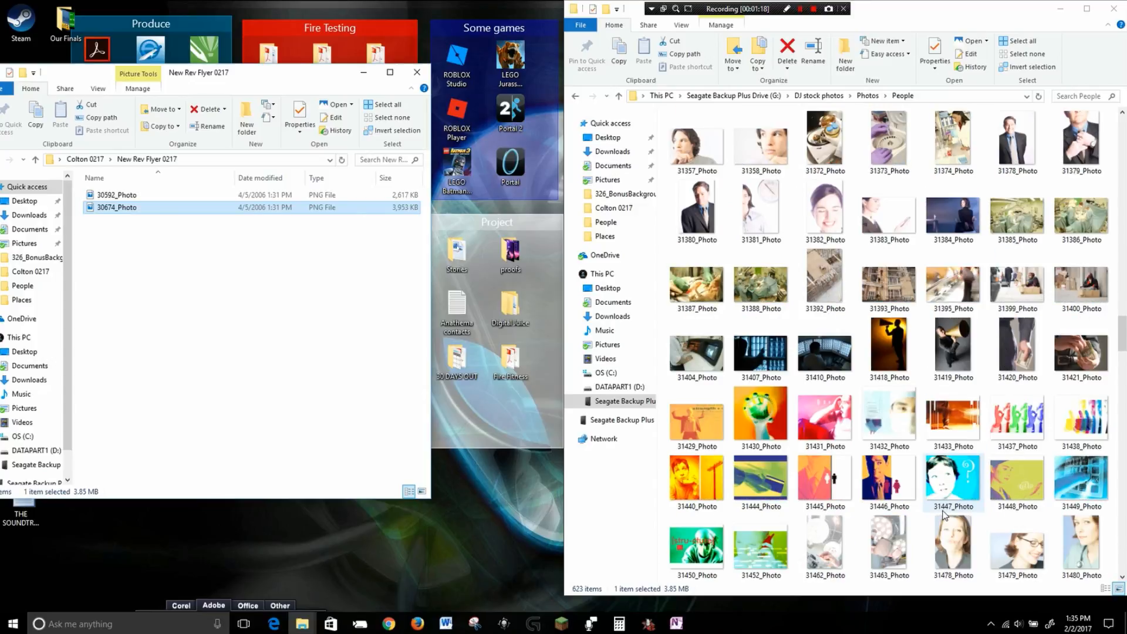
pyautogui.scroll(3, 944, 515)
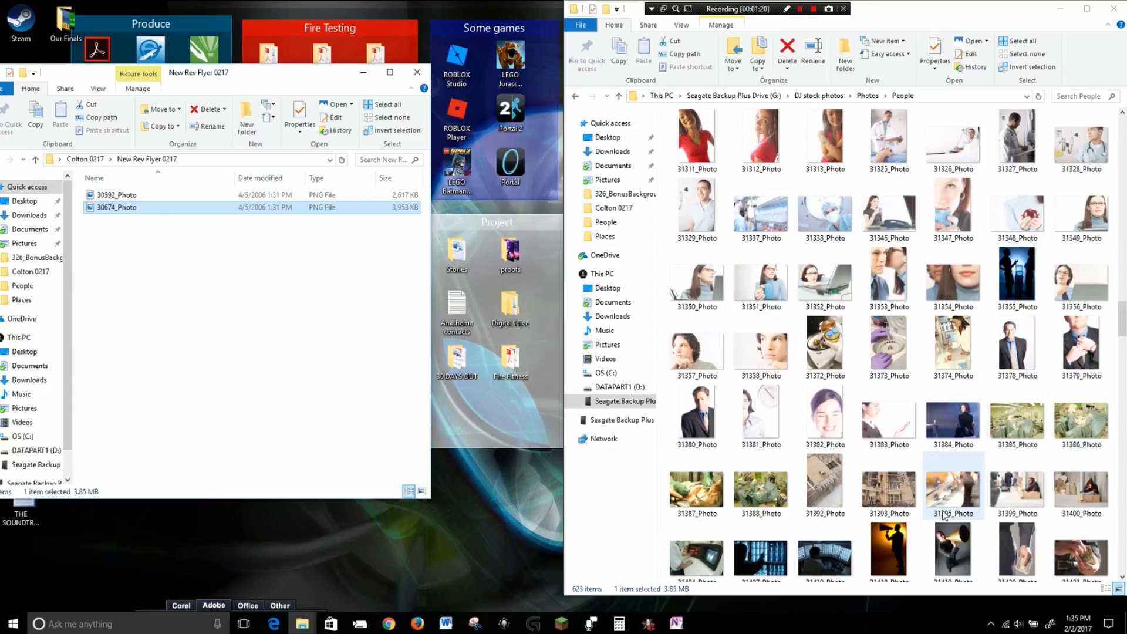
pyautogui.doubleClick(691, 364)
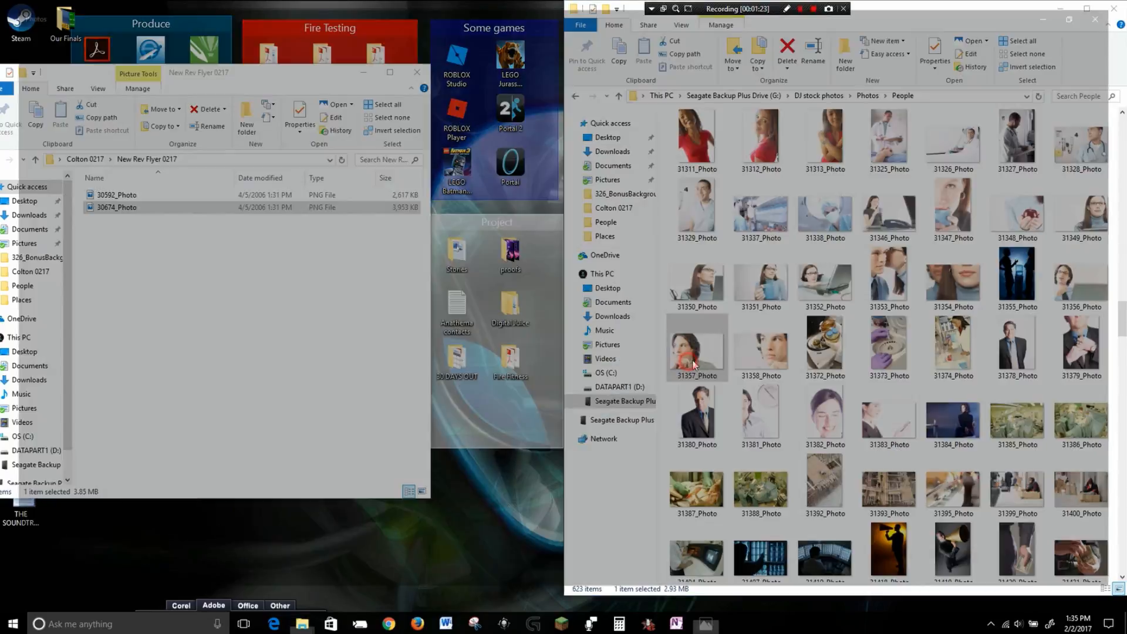
# Step through the neighbouring photos in the viewer, looking for an overall theme.
pyautogui.press('Right')
pyautogui.press('Right')
pyautogui.press('Right')
pyautogui.press('Right')
pyautogui.press('Right')
pyautogui.press('Right')
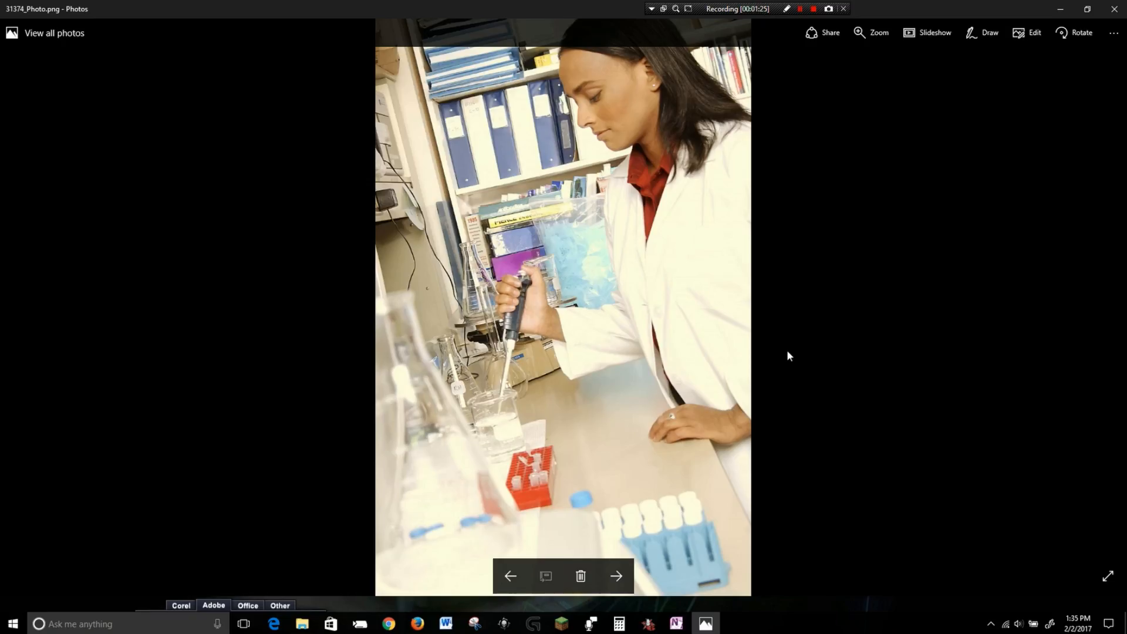
pyautogui.press('Right')
pyautogui.press('Right')
pyautogui.press('Right')
pyautogui.press('Right')
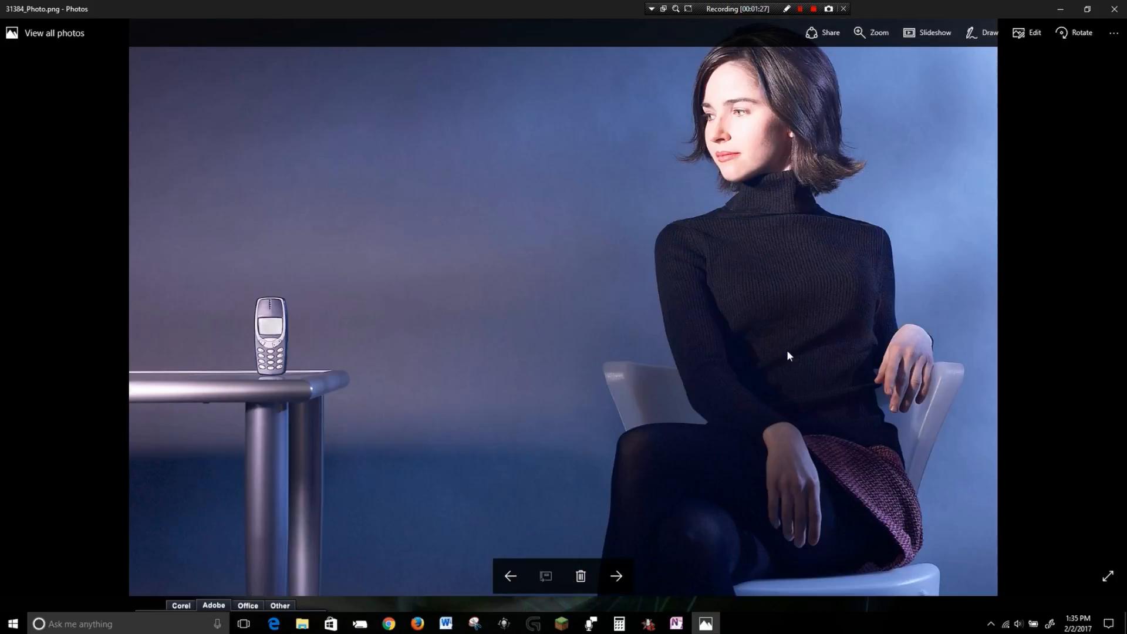
pyautogui.press('Right')
pyautogui.press('Right')
pyautogui.press('Right')
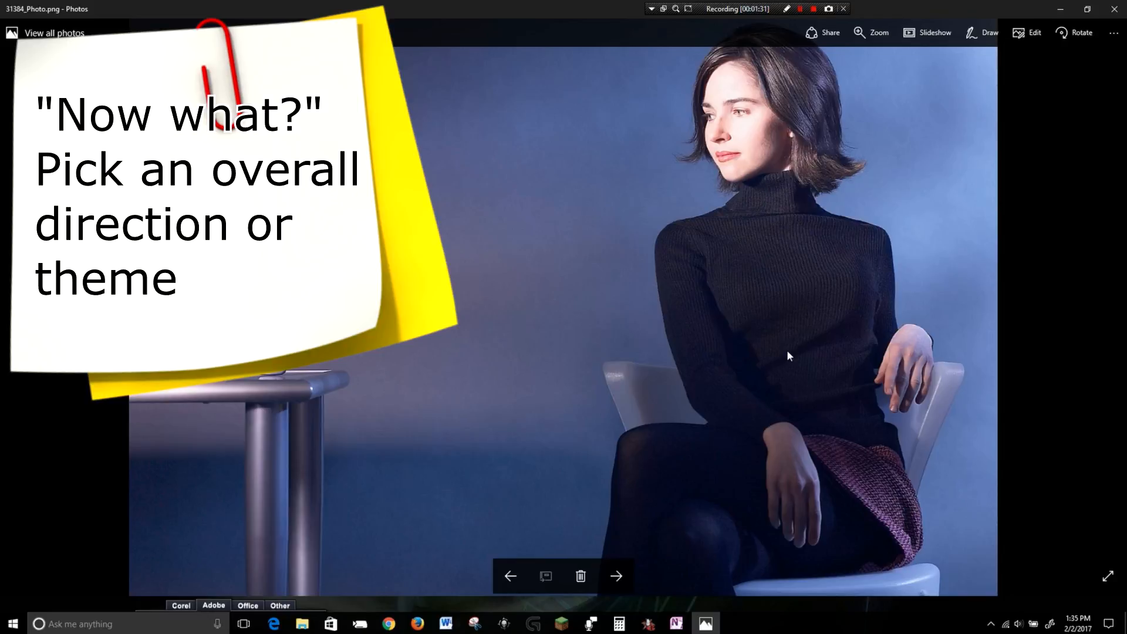
pyautogui.press('Left')
pyautogui.press('Left')
pyautogui.press('Left')
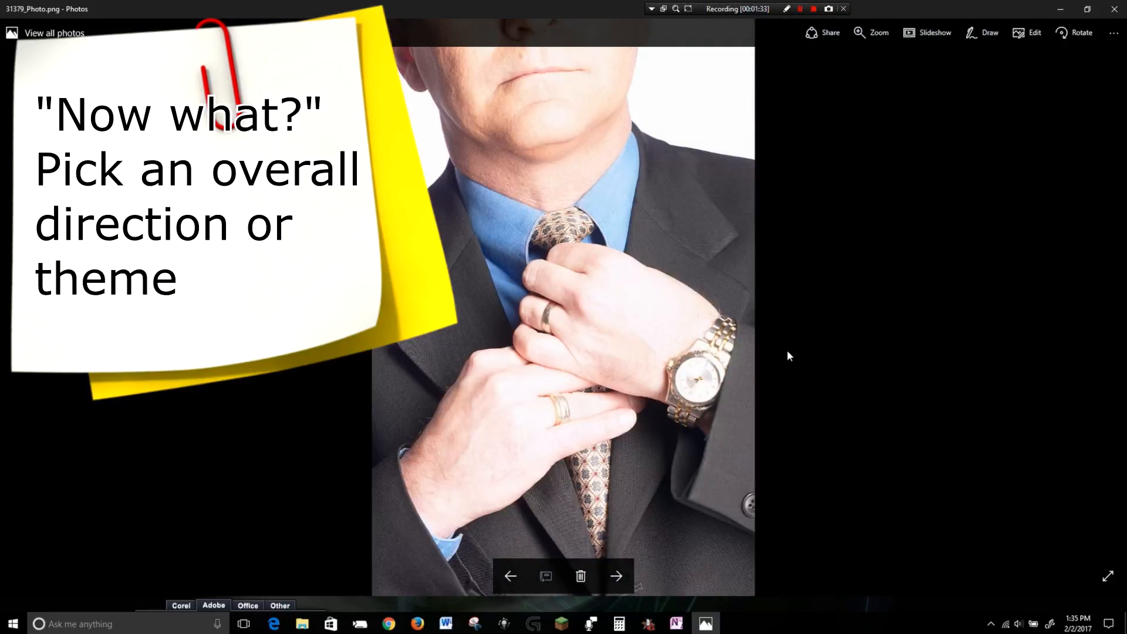
pyautogui.press('Left')
pyautogui.press('Right')
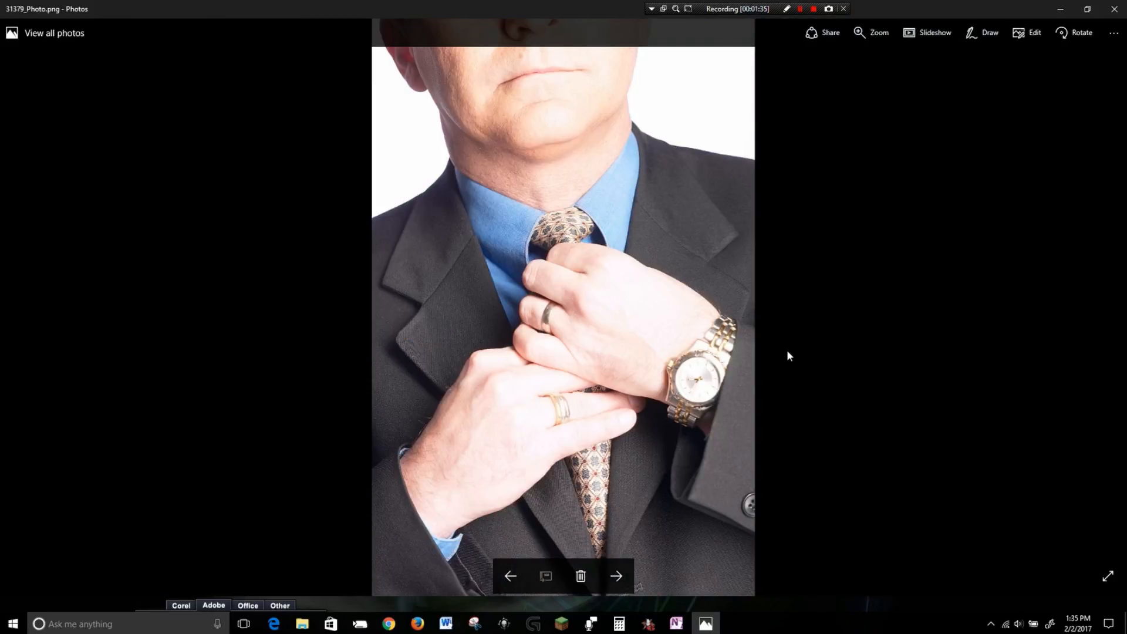
pyautogui.press('Left')
pyautogui.press('Left')
pyautogui.press('Left')
pyautogui.press('Right')
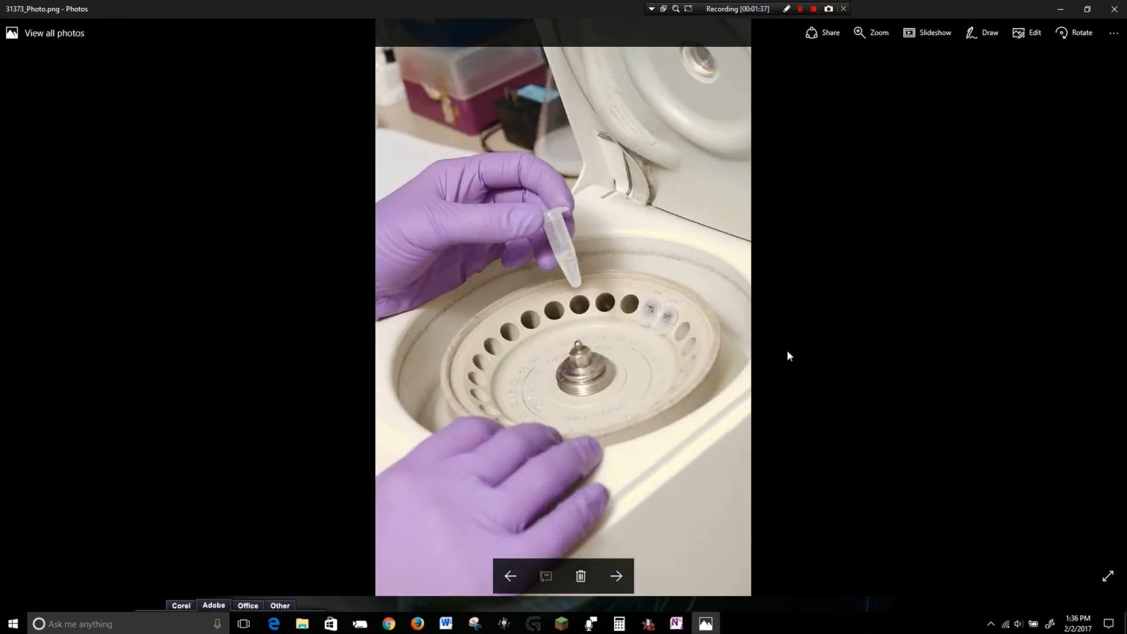
pyautogui.press('Right')
pyautogui.press('Right')
pyautogui.press('Right')
pyautogui.press('Right')
pyautogui.press('Right')
pyautogui.press('Right')
pyautogui.press('Right')
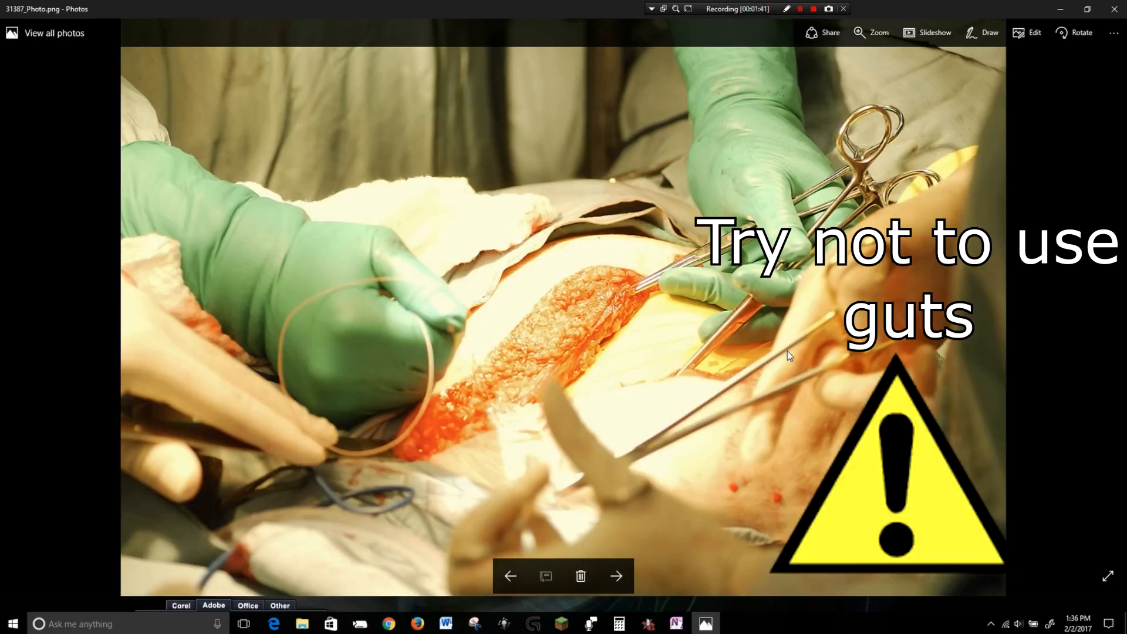
pyautogui.scroll(6, 612, 391)
pyautogui.scroll(-1, 571, 371)
pyautogui.scroll(-3, 569, 374)
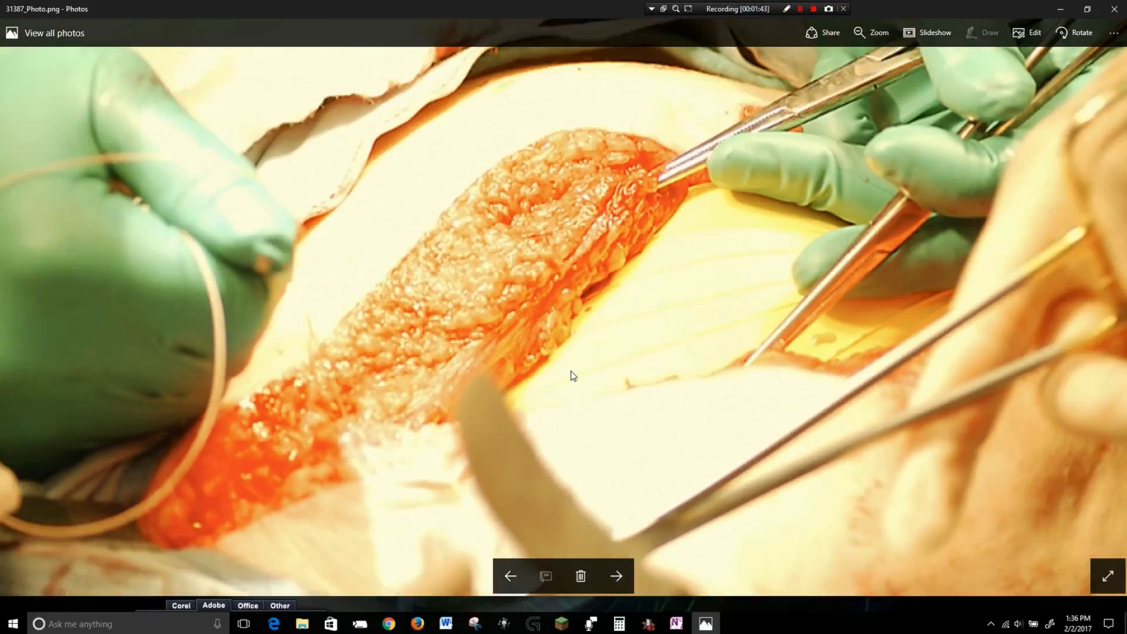
# Keep paging through the following photos in the viewer to compare candidate images.
pyautogui.click(616, 575)
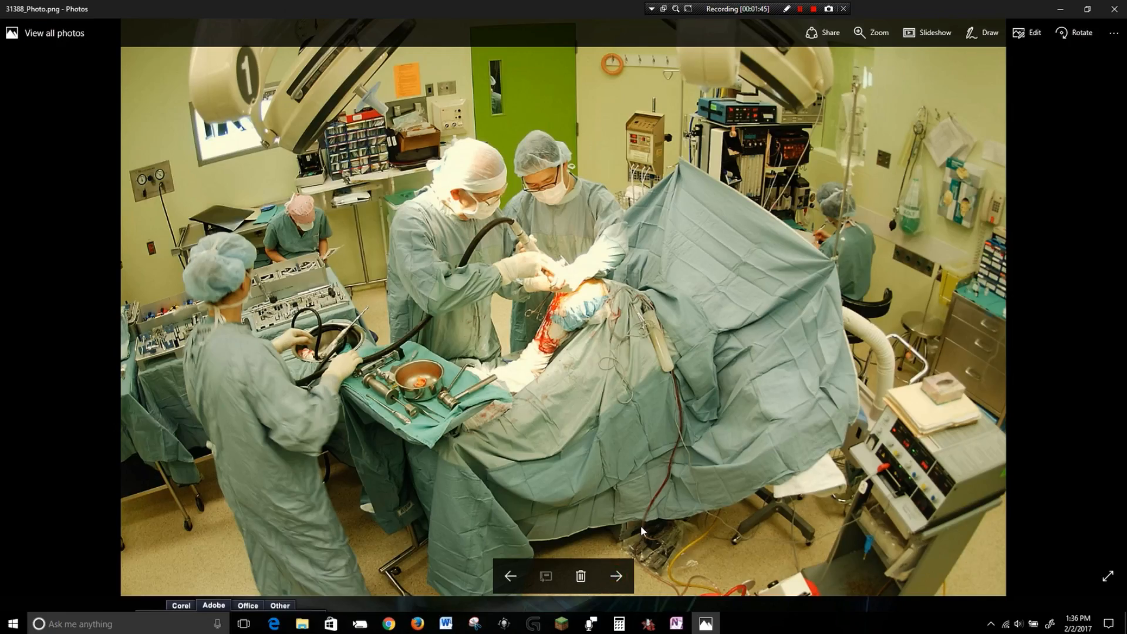
pyautogui.press('Right')
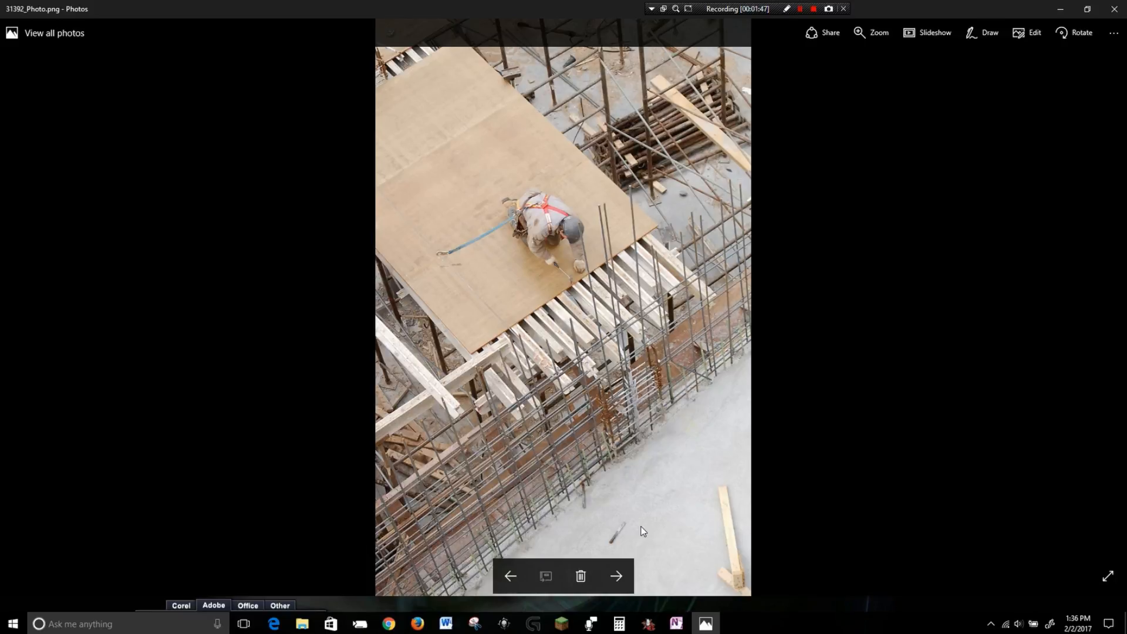
pyautogui.press('Right')
pyautogui.press('Right')
pyautogui.press('Right')
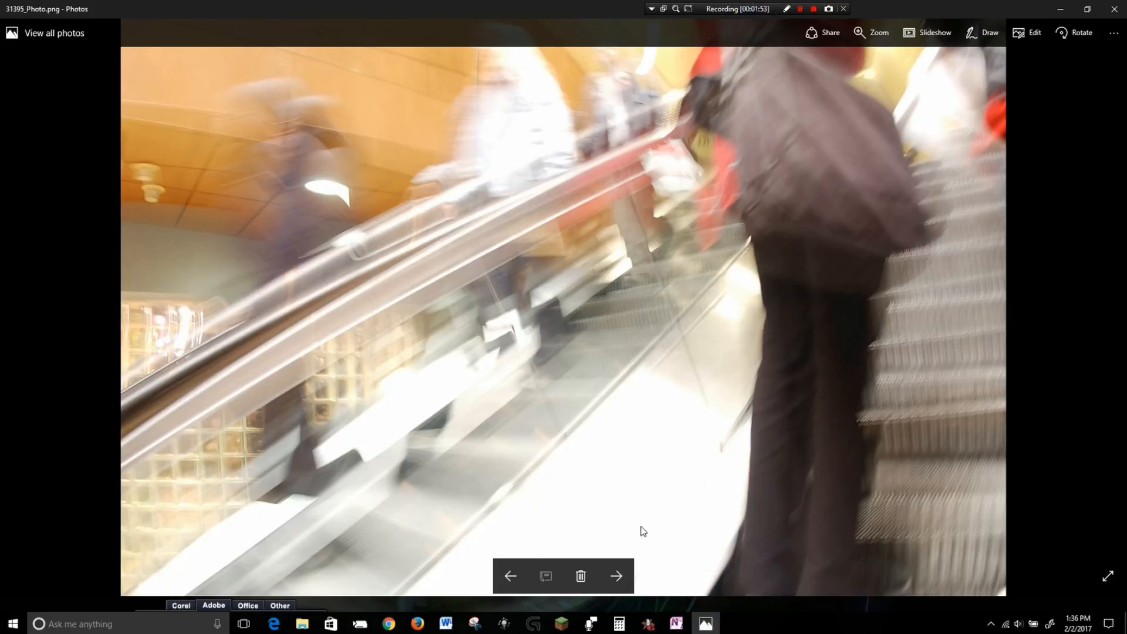
pyautogui.press('Right')
pyautogui.press('Left')
pyautogui.press('Right')
pyautogui.press('Right')
pyautogui.press('Right')
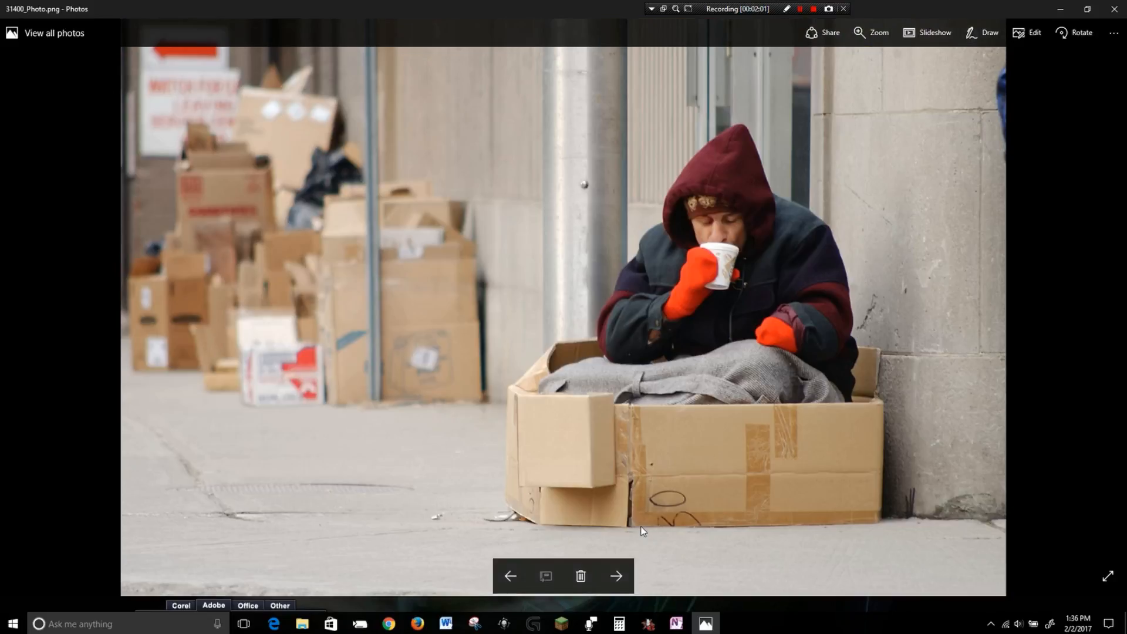
pyautogui.press('Right')
pyautogui.press('Right')
pyautogui.press('Right')
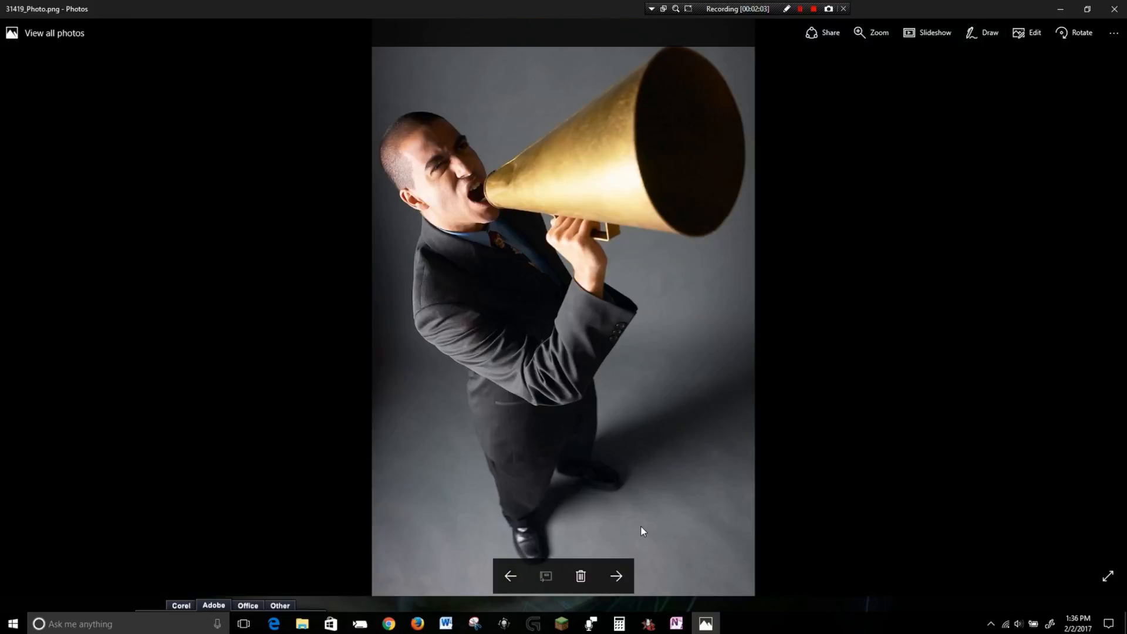
pyautogui.press('Right')
pyautogui.press('Right')
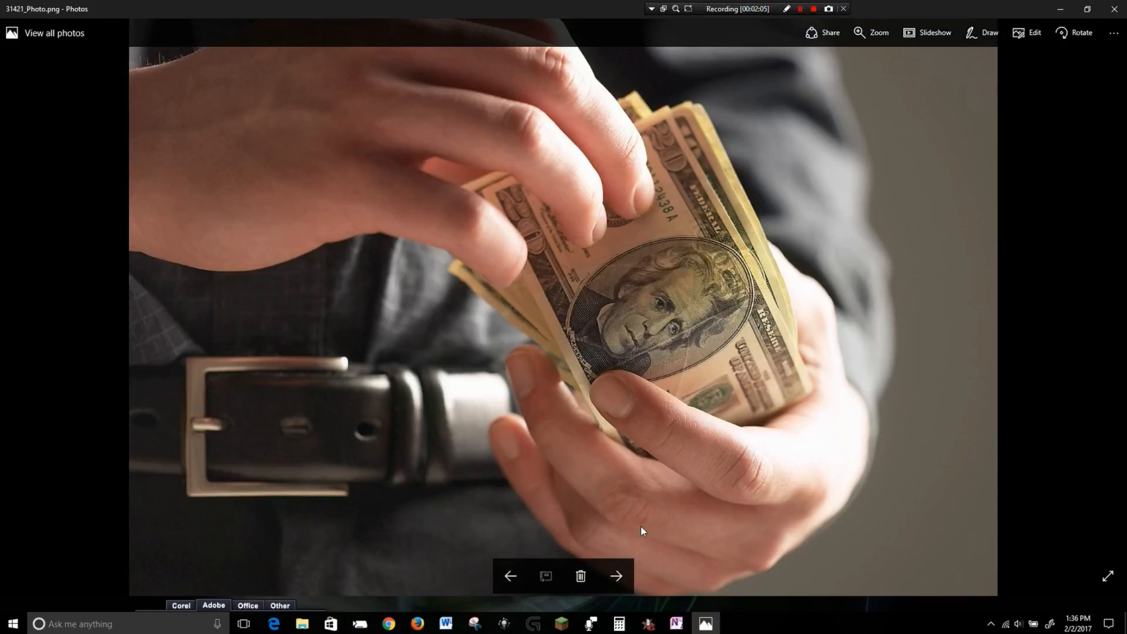
pyautogui.press('Right')
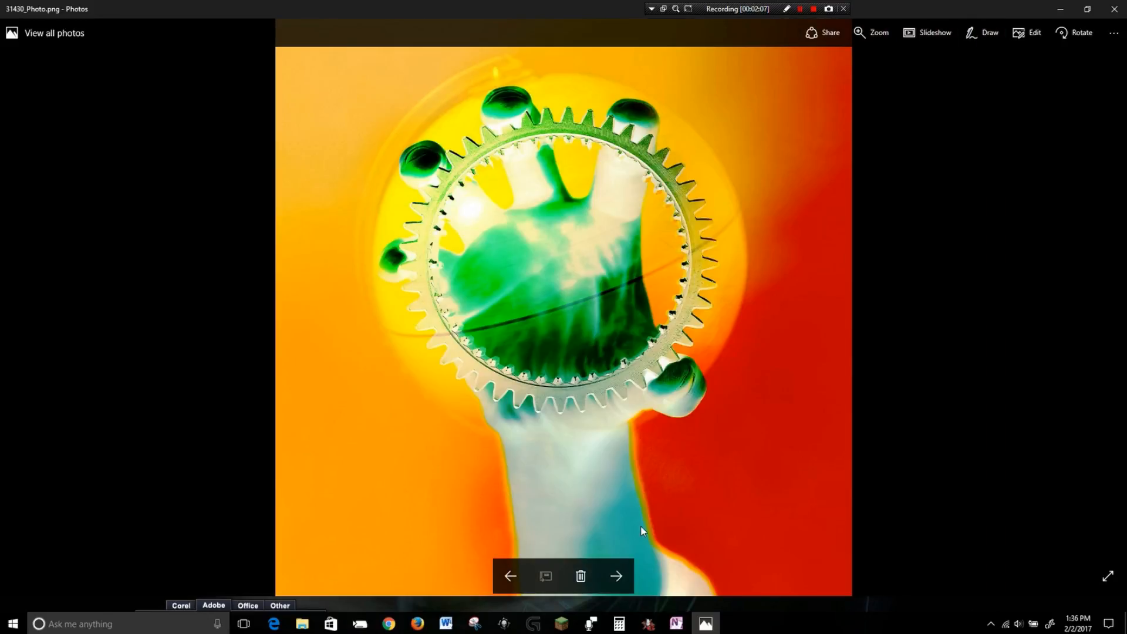
pyautogui.press('Right')
pyautogui.press('Left')
pyautogui.press('Right')
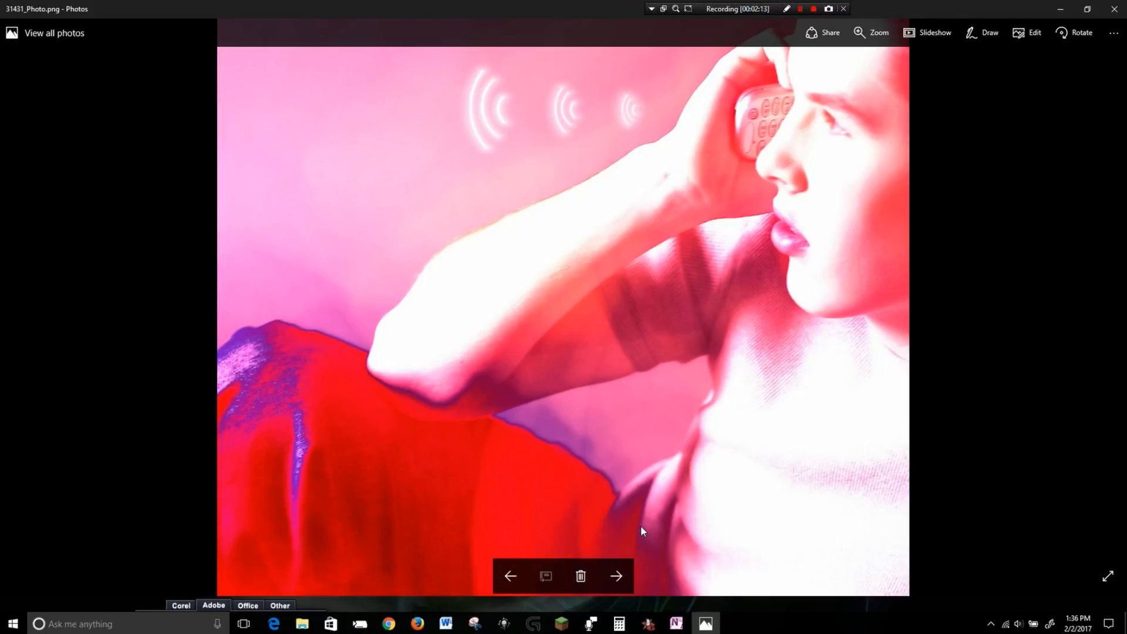
pyautogui.press('Right')
pyautogui.press('Left')
pyautogui.press('Left')
pyautogui.press('Right')
pyautogui.press('Right')
pyautogui.press('Right')
pyautogui.press('Right')
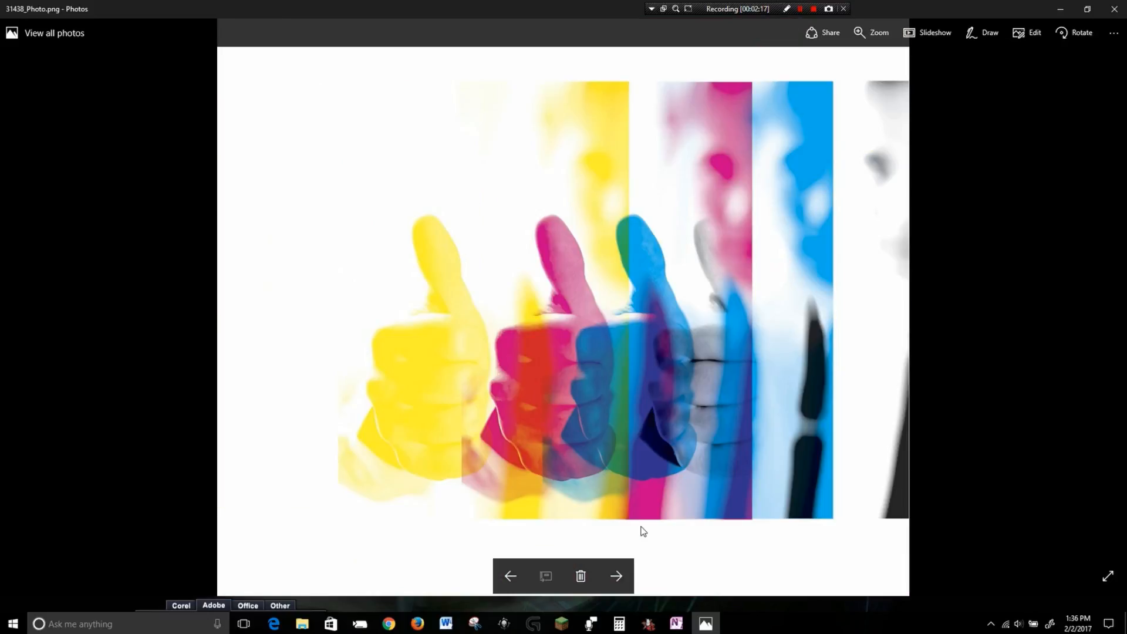
pyautogui.press('Right')
# Page forward through the next photos in the viewer, starting from 31440_Photo, looking for flyer-worthy images.
pyautogui.press('Right')
pyautogui.press('Left')
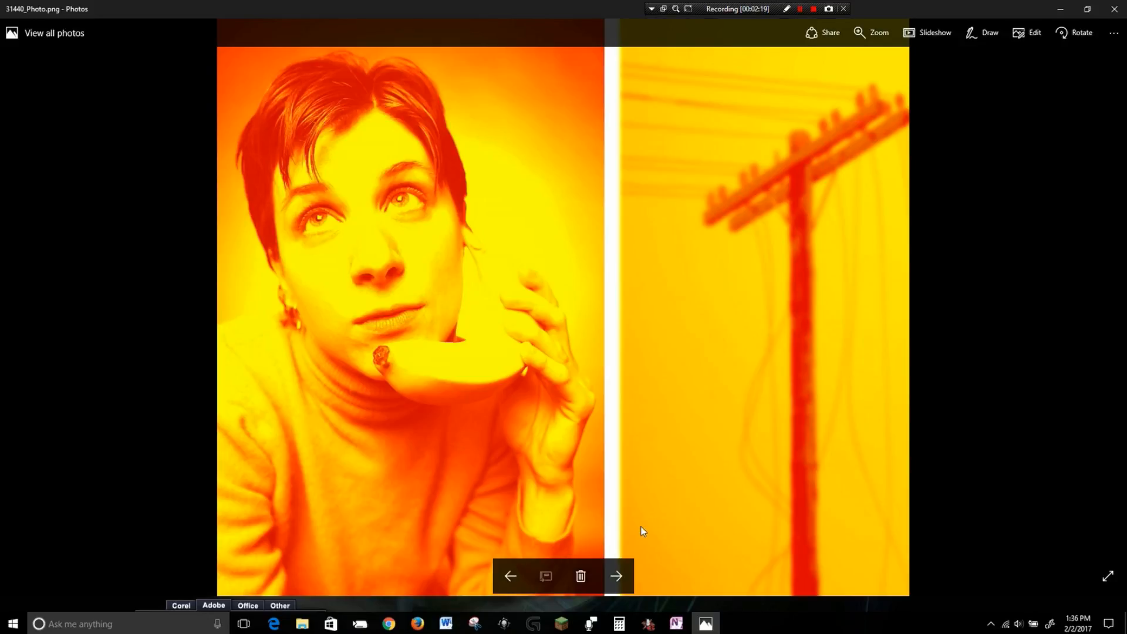
pyautogui.press('Right')
pyautogui.press('Left')
pyautogui.press('Right')
pyautogui.press('Right')
pyautogui.press('Right')
pyautogui.press('Right')
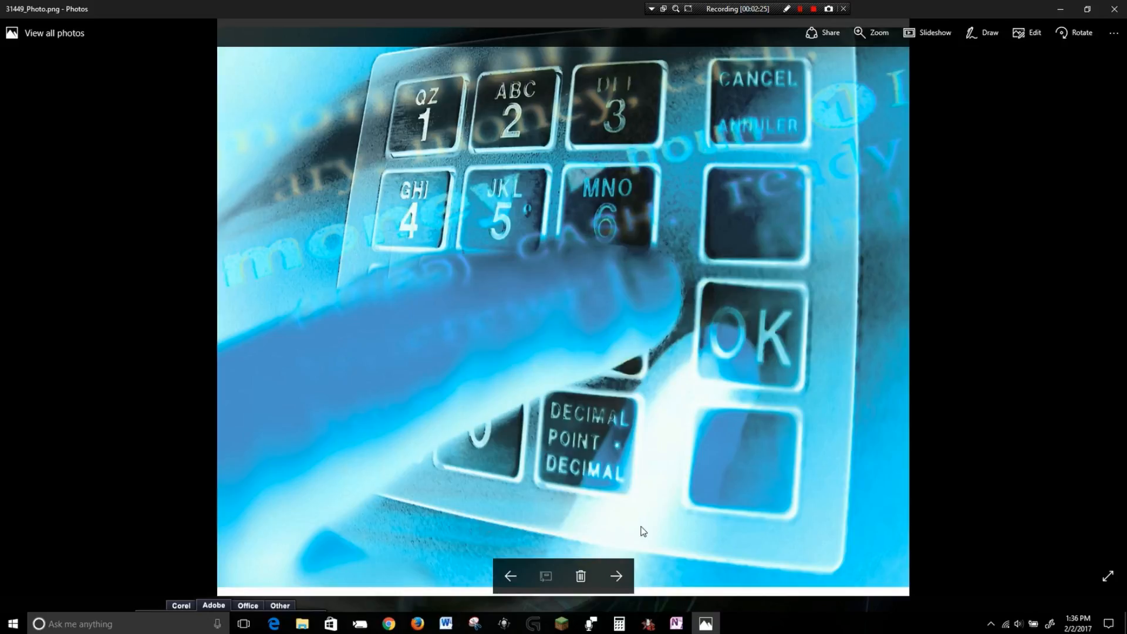
pyautogui.press('Right')
pyautogui.press('Right')
pyautogui.press('Right')
pyautogui.press('Left')
pyautogui.press('Right')
pyautogui.press('Right')
pyautogui.press('Right')
pyautogui.press('Right')
pyautogui.press('Right')
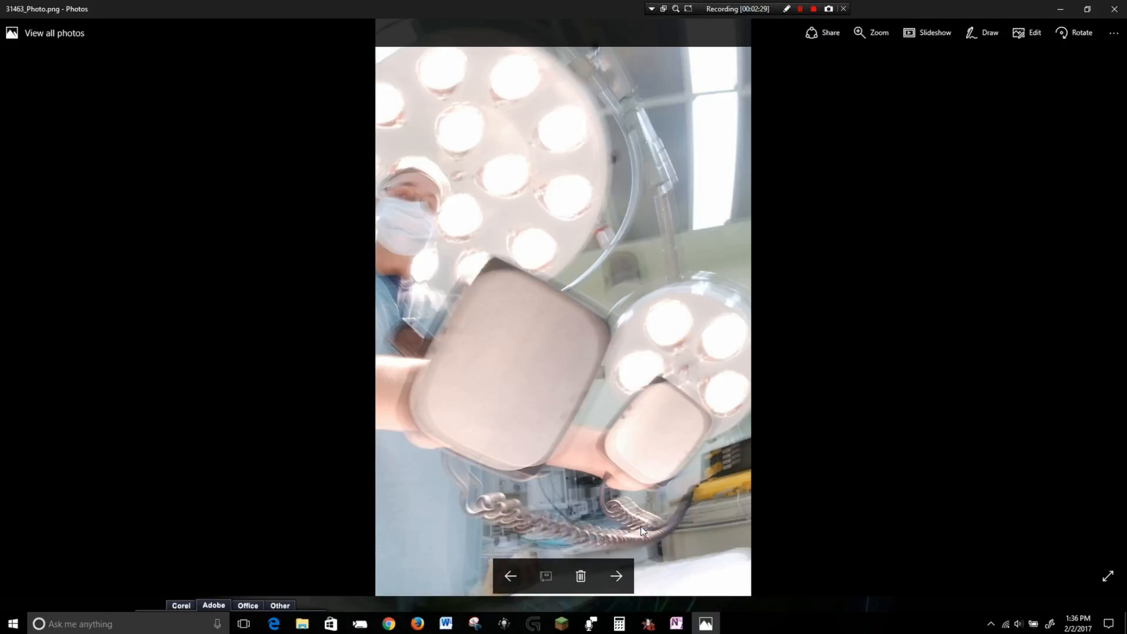
pyautogui.press('Right')
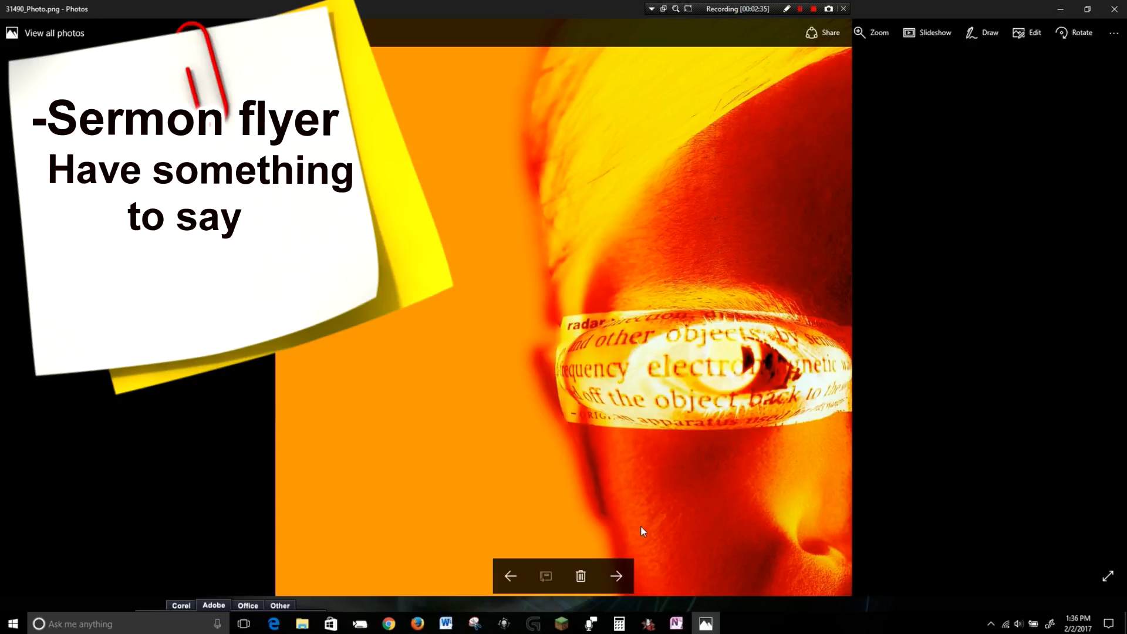
pyautogui.press('Right')
pyautogui.press('Right')
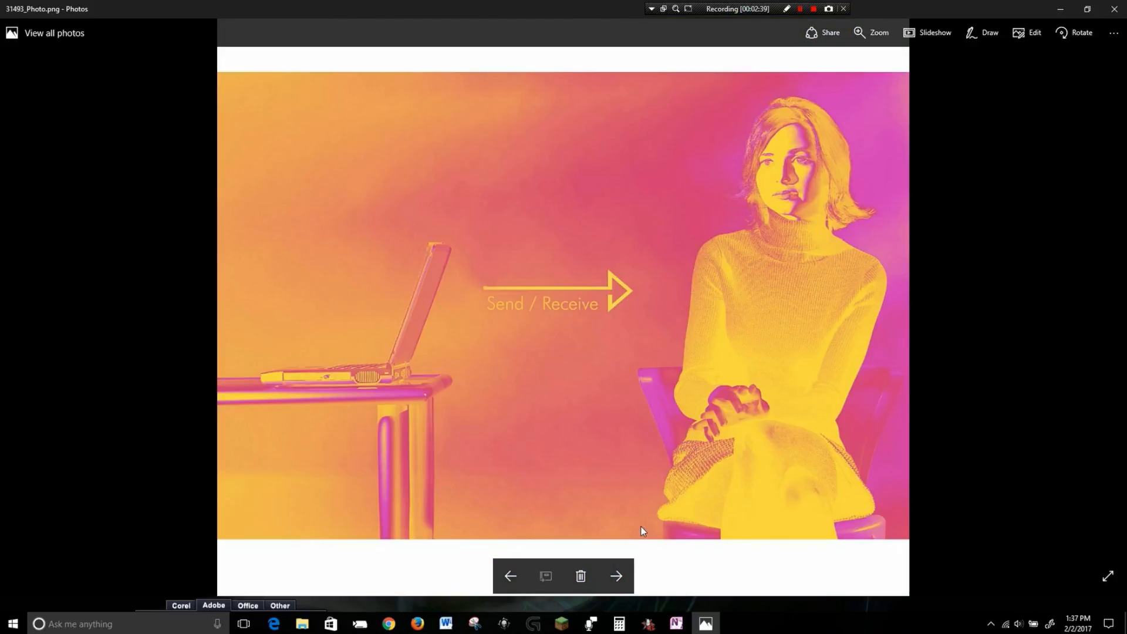
pyautogui.press('Right')
pyautogui.press('Right')
pyautogui.press('Right')
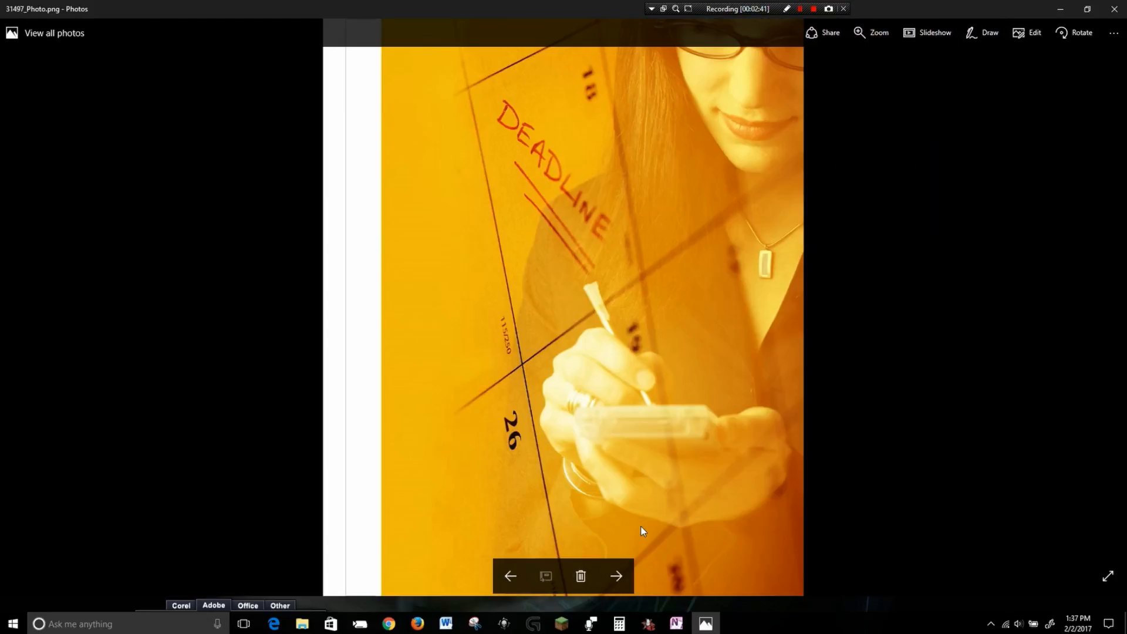
pyautogui.press('Right')
pyautogui.press('Right')
pyautogui.press('Right')
pyautogui.press('Right')
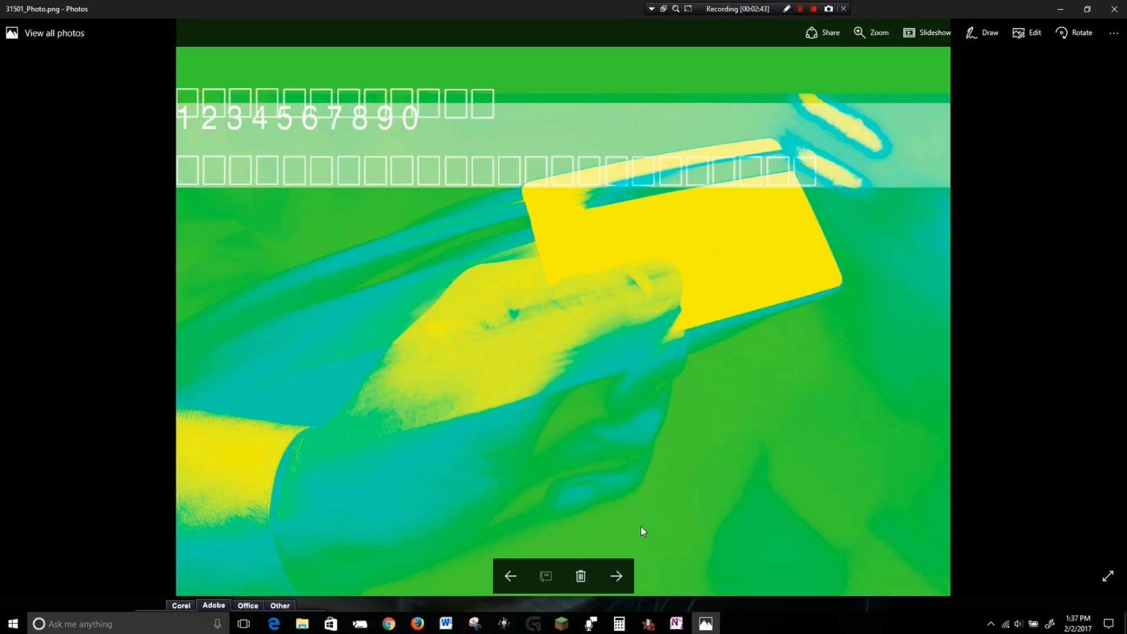
pyautogui.press('Right')
pyautogui.press('Right')
pyautogui.press('Right')
pyautogui.press('Right')
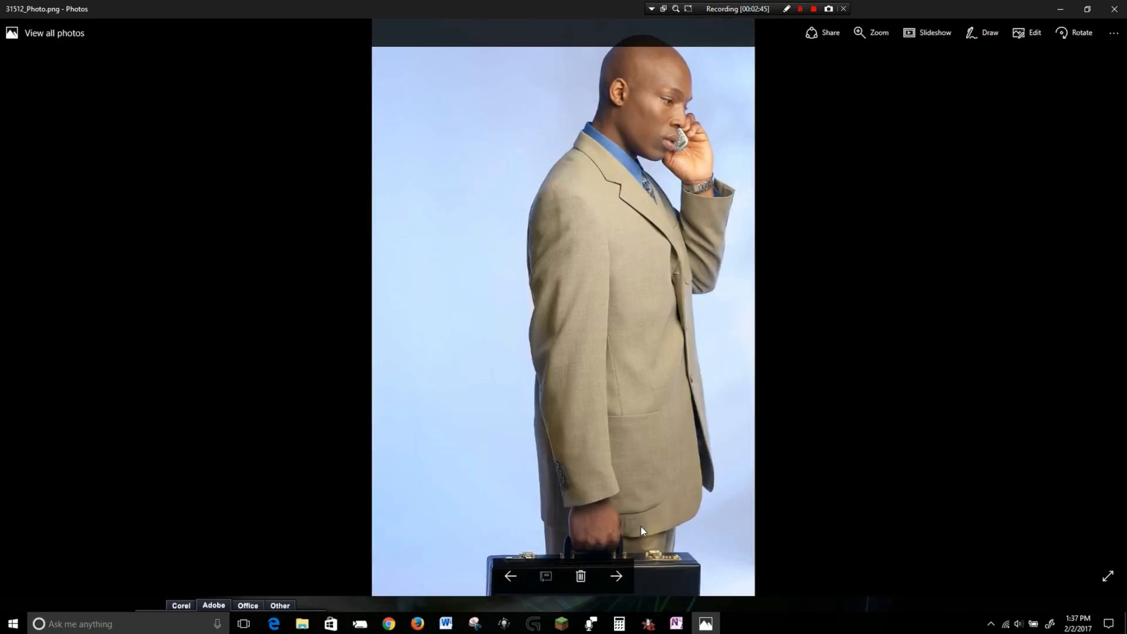
pyautogui.press('Right')
pyautogui.press('Right')
pyautogui.press('Right')
pyautogui.press('Right')
pyautogui.press('Right')
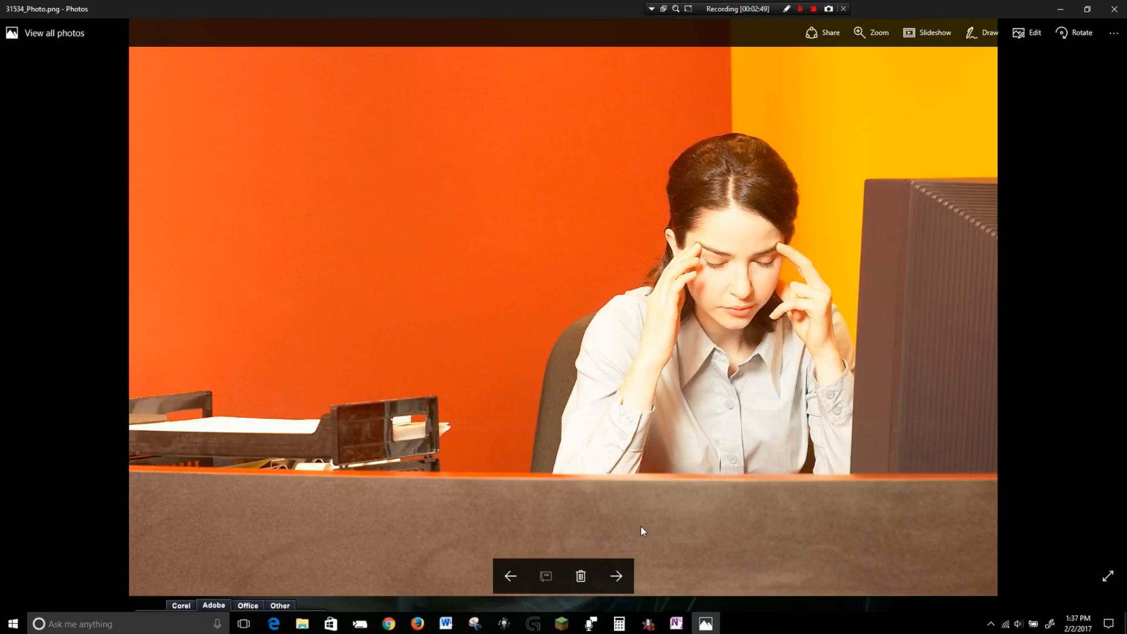
# Browse the business-themed photos around 31530_Photo to 31609_Photo, stepping back and forth to compare them.
pyautogui.press('Left')
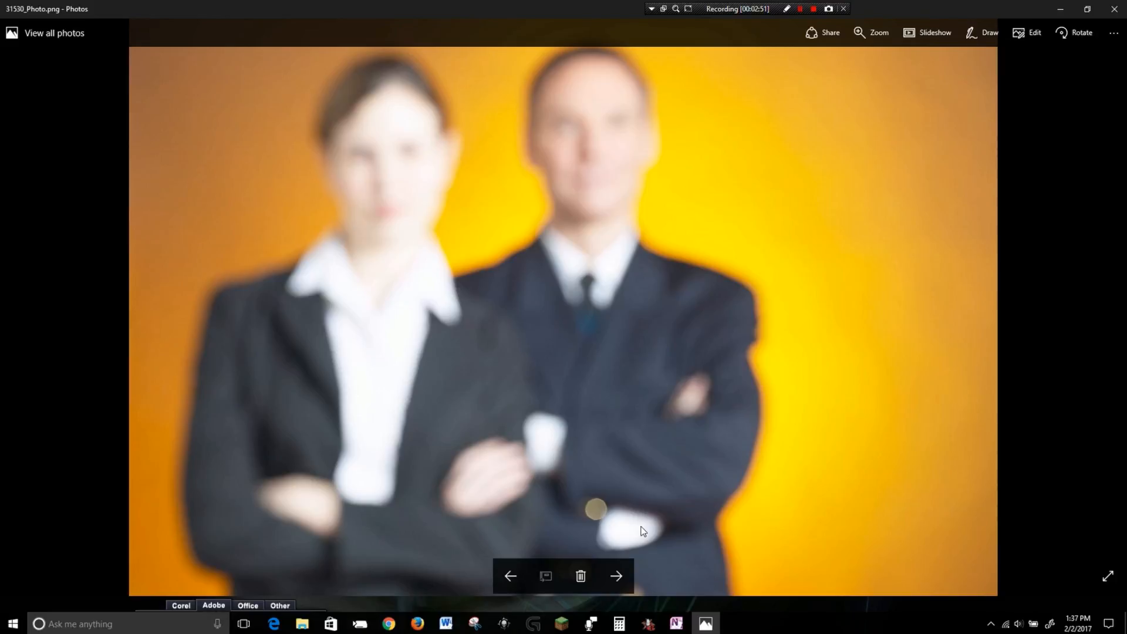
pyautogui.press('Right')
pyautogui.press('Right')
pyautogui.press('Right')
pyautogui.press('Right')
pyautogui.press('Right')
pyautogui.press('Right')
pyautogui.press('Right')
pyautogui.press('Right')
pyautogui.press('Right')
pyautogui.press('Right')
pyautogui.press('Right')
pyautogui.press('Right')
pyautogui.press('Right')
pyautogui.press('Right')
pyautogui.press('Right')
pyautogui.press('Right')
pyautogui.press('Right')
pyautogui.press('Right')
pyautogui.press('Right')
pyautogui.press('Right')
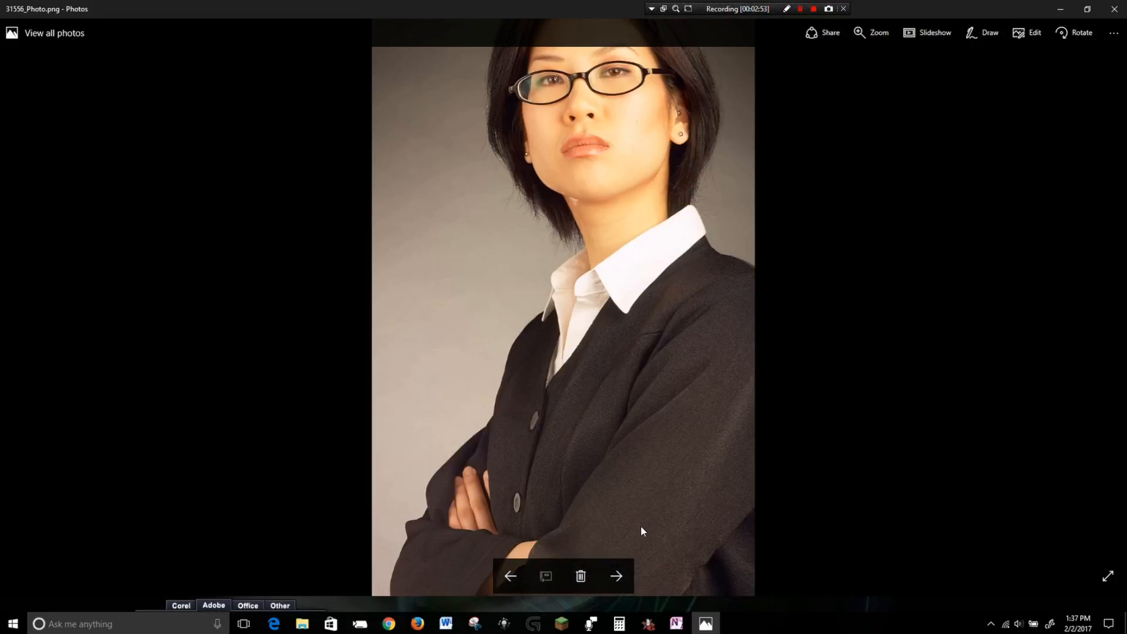
pyautogui.press('Right')
pyautogui.press('Right')
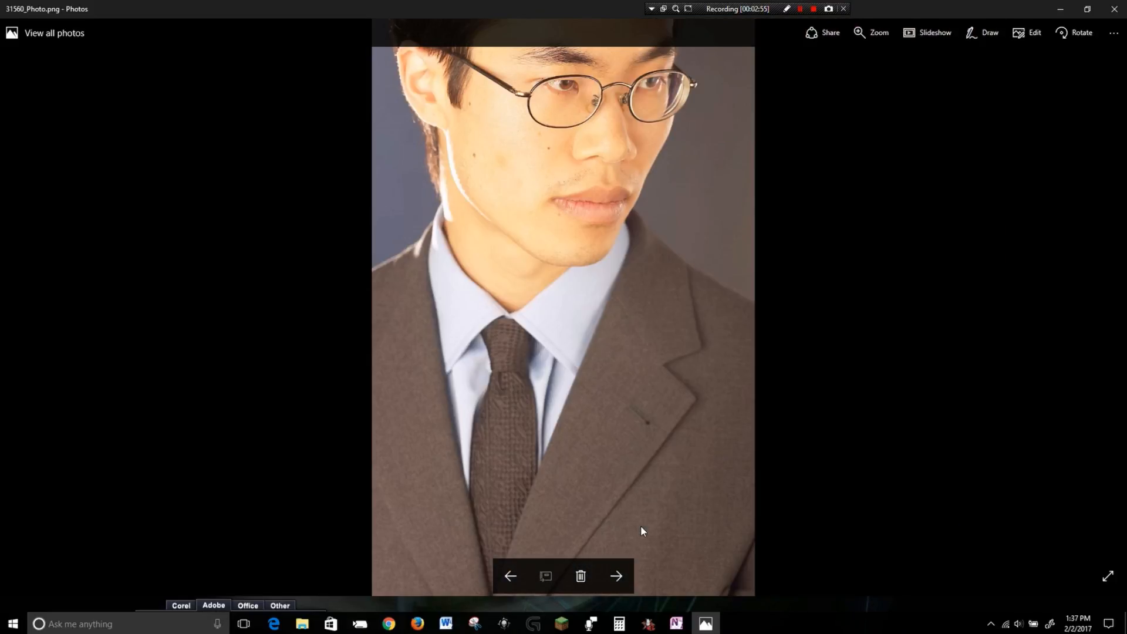
pyautogui.press('Right')
pyautogui.press('Right')
pyautogui.press('Right')
pyautogui.press('Right')
pyautogui.press('Right')
pyautogui.press('Right')
pyautogui.press('Right')
pyautogui.press('Right')
pyautogui.press('Right')
pyautogui.press('Right')
pyautogui.press('Right')
pyautogui.press('Right')
pyautogui.press('Right')
pyautogui.press('Right')
pyautogui.press('Right')
pyautogui.press('Right')
pyautogui.press('Right')
pyautogui.press('Right')
pyautogui.press('Right')
pyautogui.press('Right')
pyautogui.press('Right')
pyautogui.press('Right')
pyautogui.press('Right')
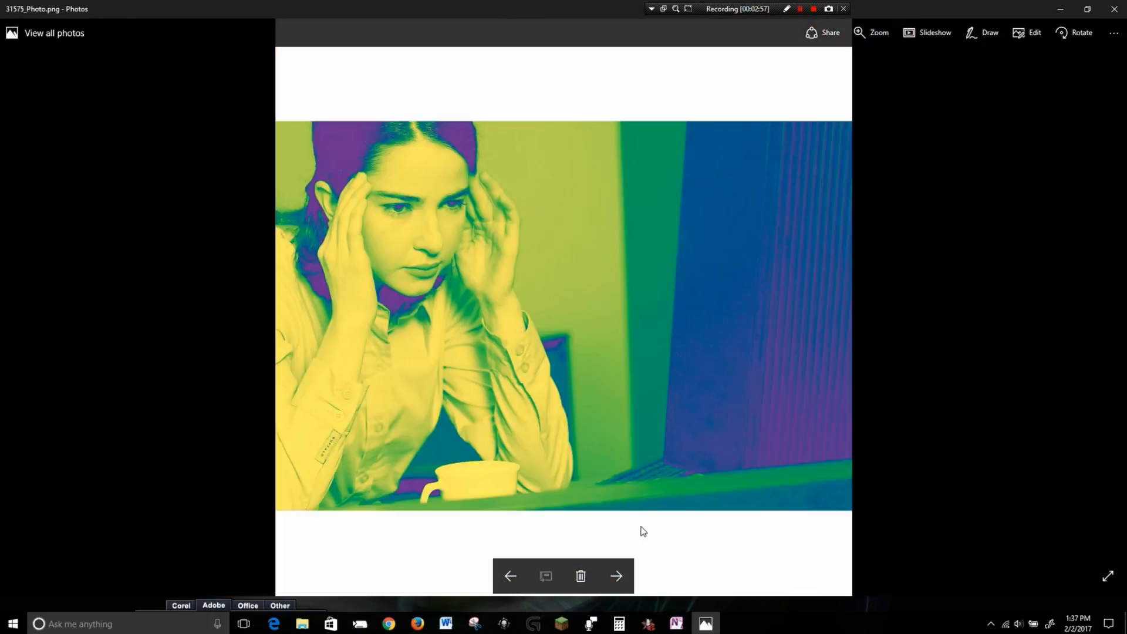
pyautogui.press('Right')
pyautogui.press('Right')
pyautogui.press('Right')
pyautogui.press('Right')
pyautogui.press('Right')
pyautogui.press('Right')
pyautogui.press('Right')
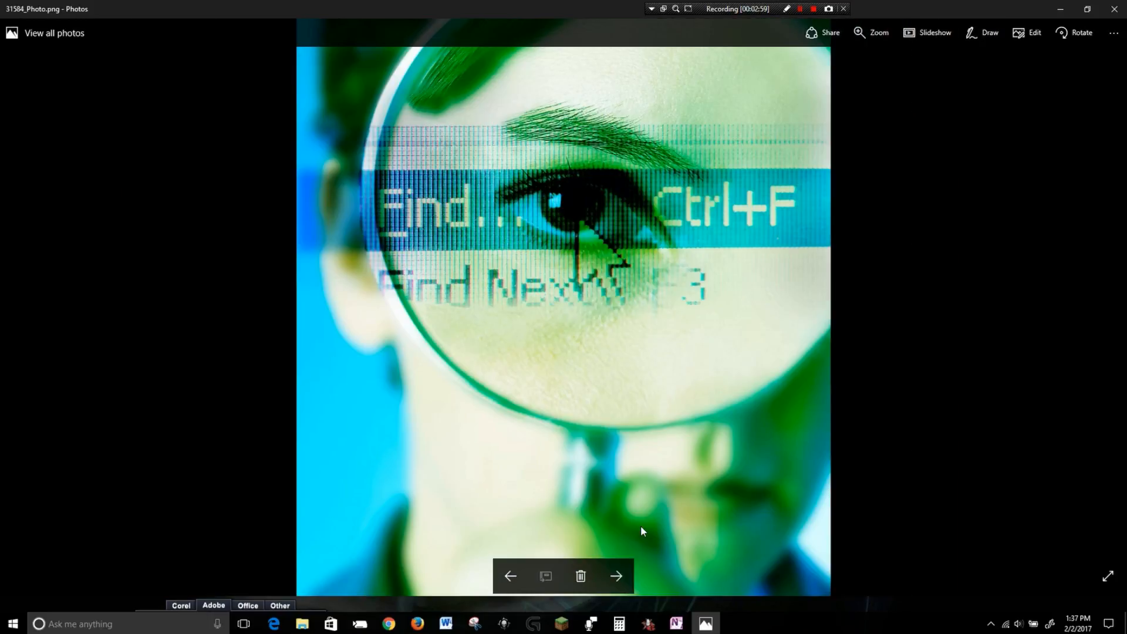
pyautogui.press('Right')
pyautogui.press('Right')
pyautogui.press('Right')
pyautogui.press('Right')
pyautogui.press('Right')
pyautogui.press('Right')
pyautogui.press('Right')
pyautogui.press('Right')
pyautogui.press('Right')
pyautogui.press('Right')
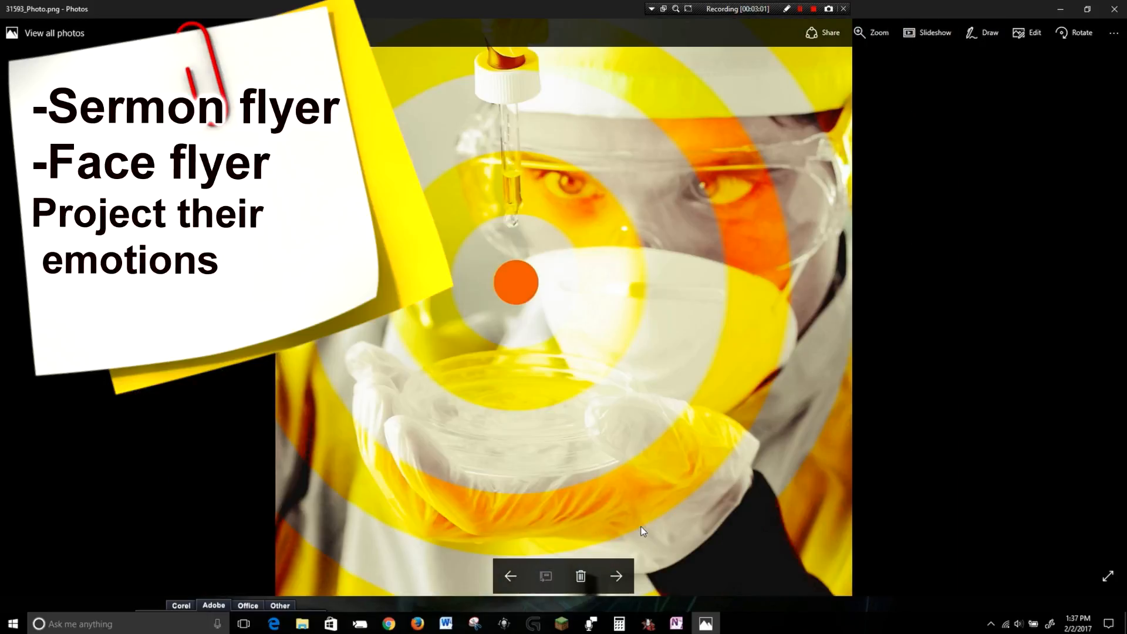
pyautogui.press('Left')
pyautogui.press('Left')
pyautogui.press('Left')
pyautogui.press('Left')
pyautogui.press('Left')
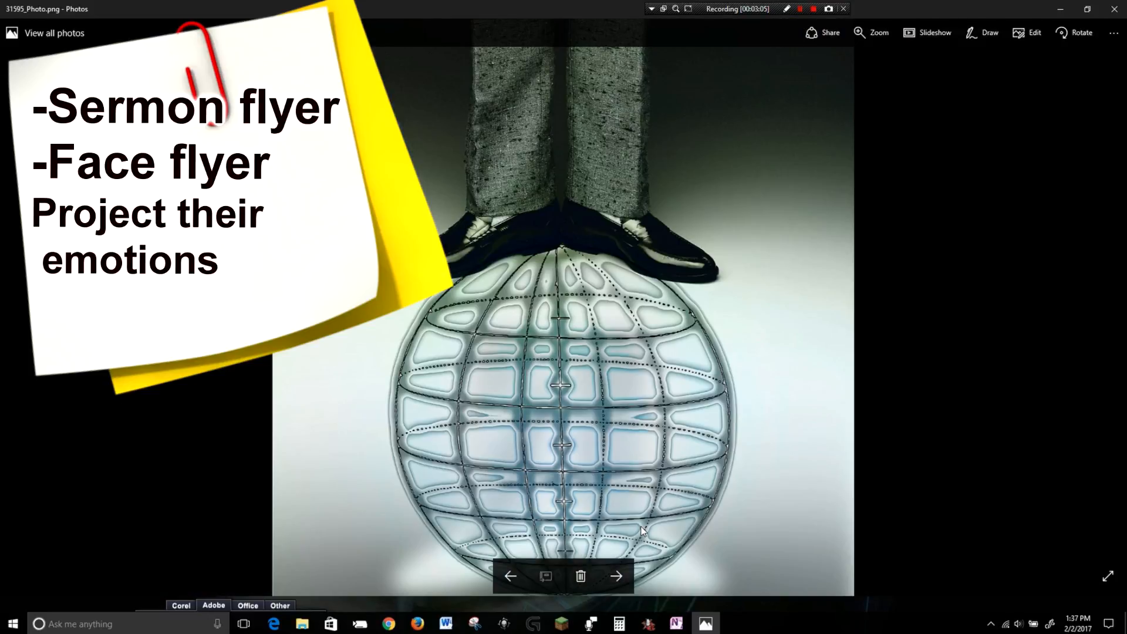
pyautogui.press('Right')
pyautogui.press('Right')
pyautogui.press('Right')
pyautogui.press('Right')
pyautogui.press('Right')
pyautogui.press('Right')
pyautogui.press('Right')
pyautogui.press('Right')
pyautogui.press('Right')
pyautogui.press('Right')
pyautogui.press('Right')
pyautogui.press('Right')
pyautogui.press('Right')
pyautogui.press('Right')
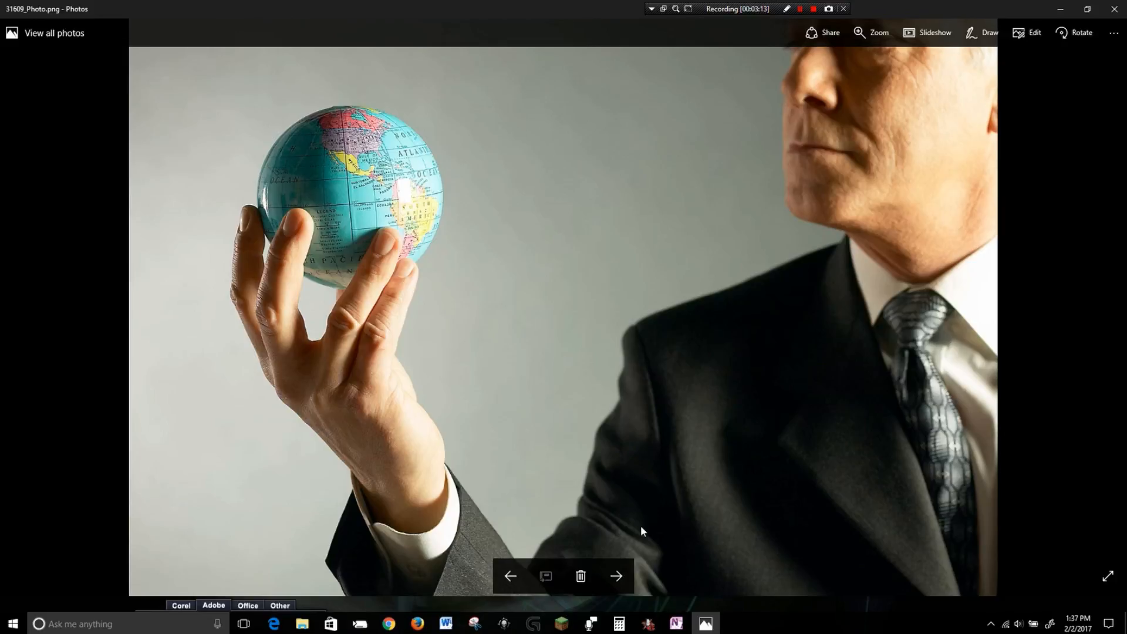
pyautogui.press('Left')
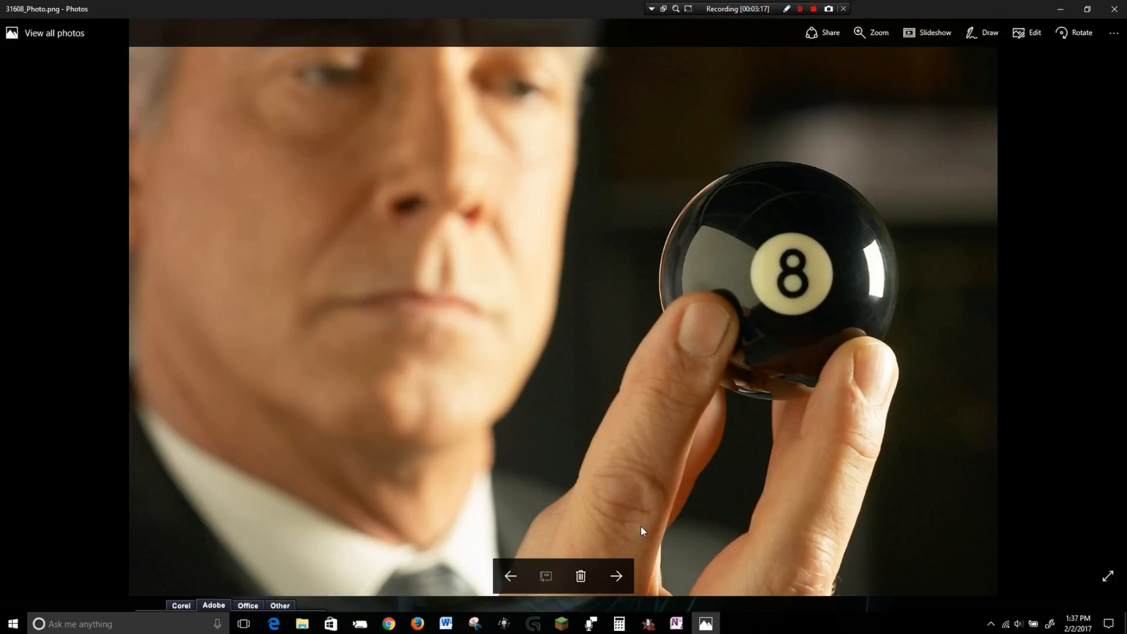
pyautogui.press('Left')
# Continue paging through the photos from 31610_Photo onward, examining faces and expressions for the flyer theme.
pyautogui.press('Right')
pyautogui.press('Right')
pyautogui.press('Right')
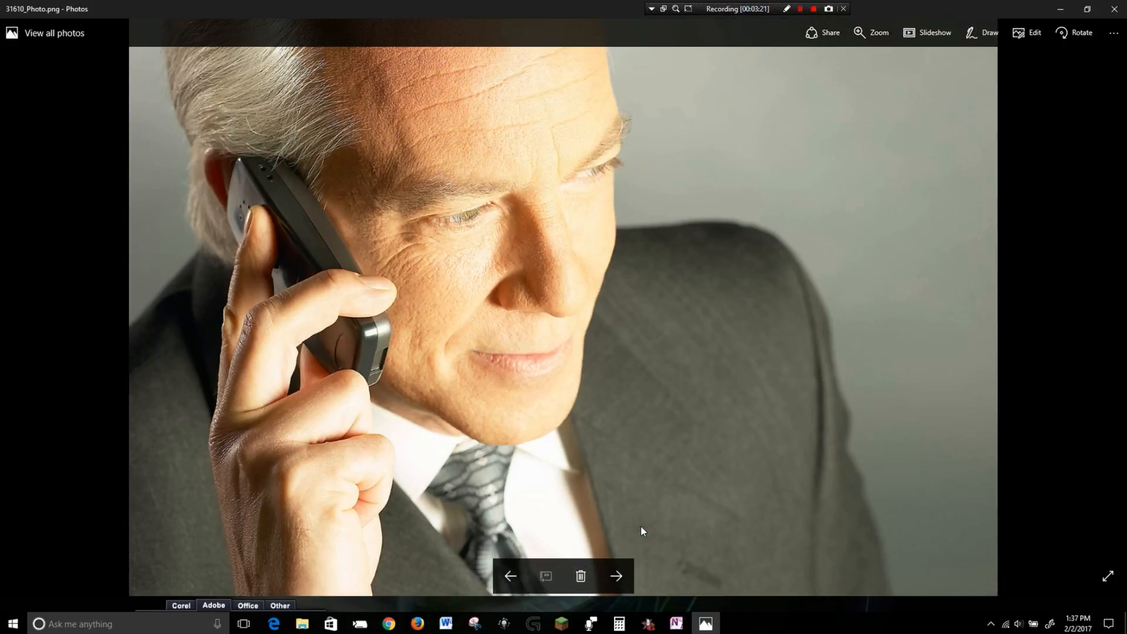
pyautogui.press('Right')
pyautogui.press('Right')
pyautogui.press('Right')
pyautogui.press('Right')
pyautogui.press('Right')
pyautogui.press('Right')
pyautogui.press('Right')
pyautogui.press('Right')
pyautogui.press('Right')
pyautogui.press('Right')
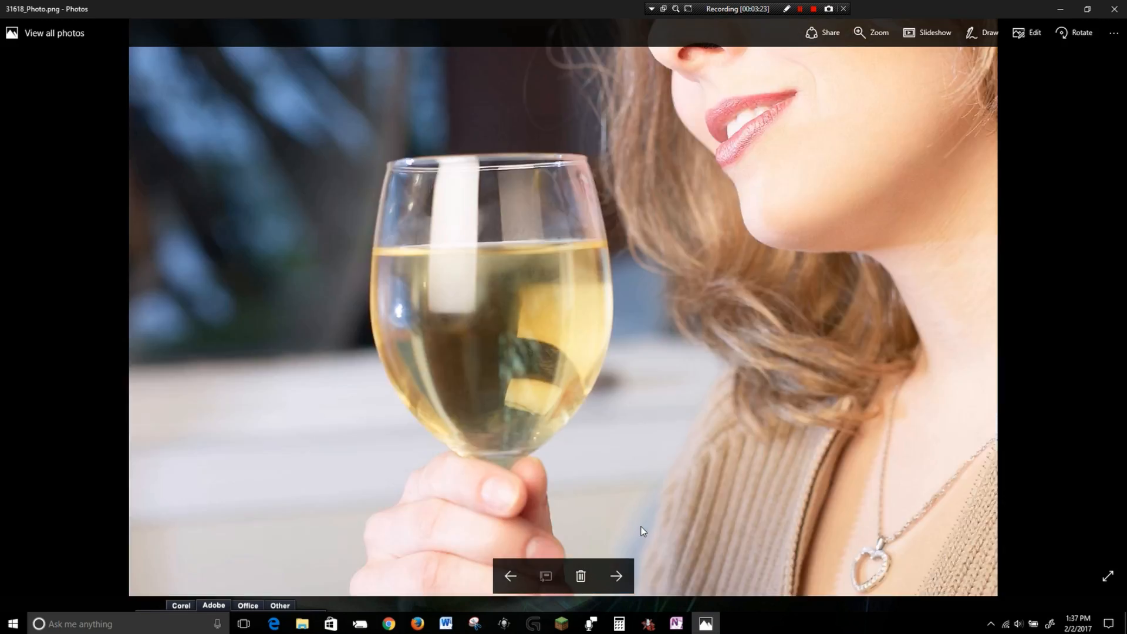
pyautogui.press('Right')
pyautogui.press('Right')
pyautogui.press('Right')
pyautogui.press('Right')
pyautogui.press('Right')
pyautogui.press('Right')
pyautogui.press('Right')
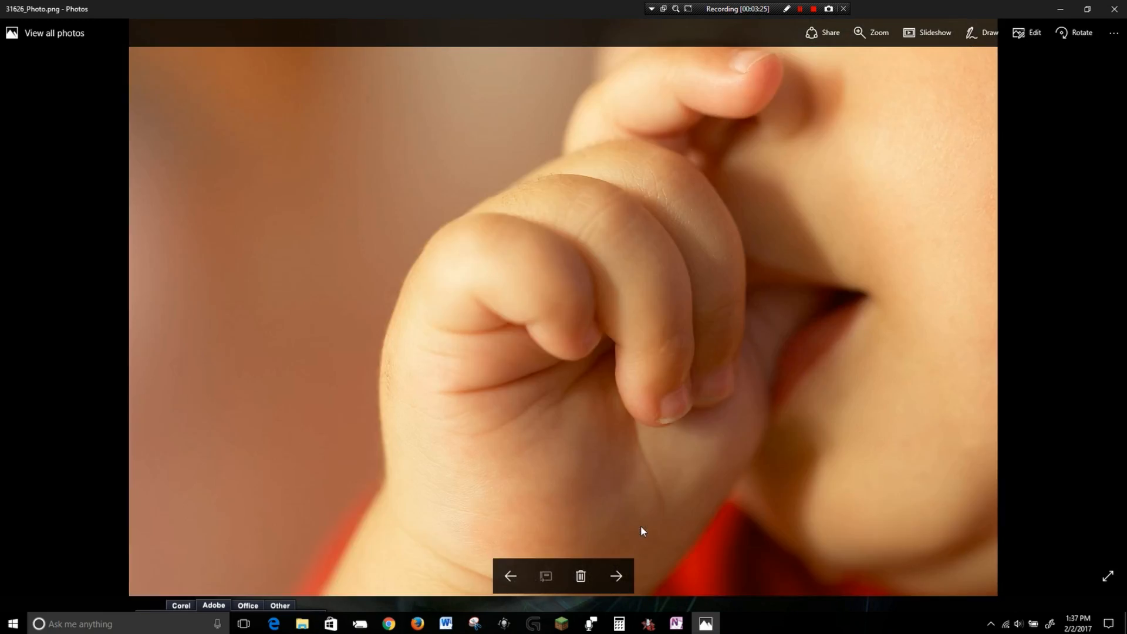
pyautogui.press('Right')
pyautogui.press('Right')
pyautogui.press('Right')
pyautogui.press('Right')
pyautogui.press('Right')
pyautogui.press('Right')
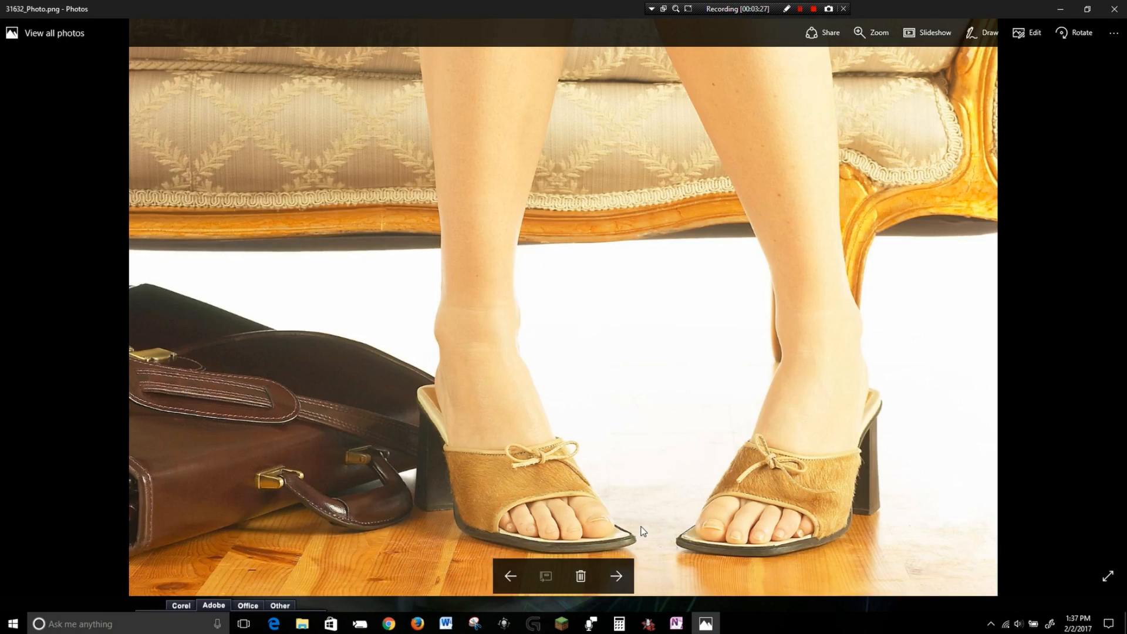
pyautogui.press('Right')
pyautogui.press('Right')
pyautogui.press('Right')
pyautogui.press('Right')
pyautogui.press('Right')
pyautogui.press('Right')
pyautogui.press('Right')
pyautogui.press('Right')
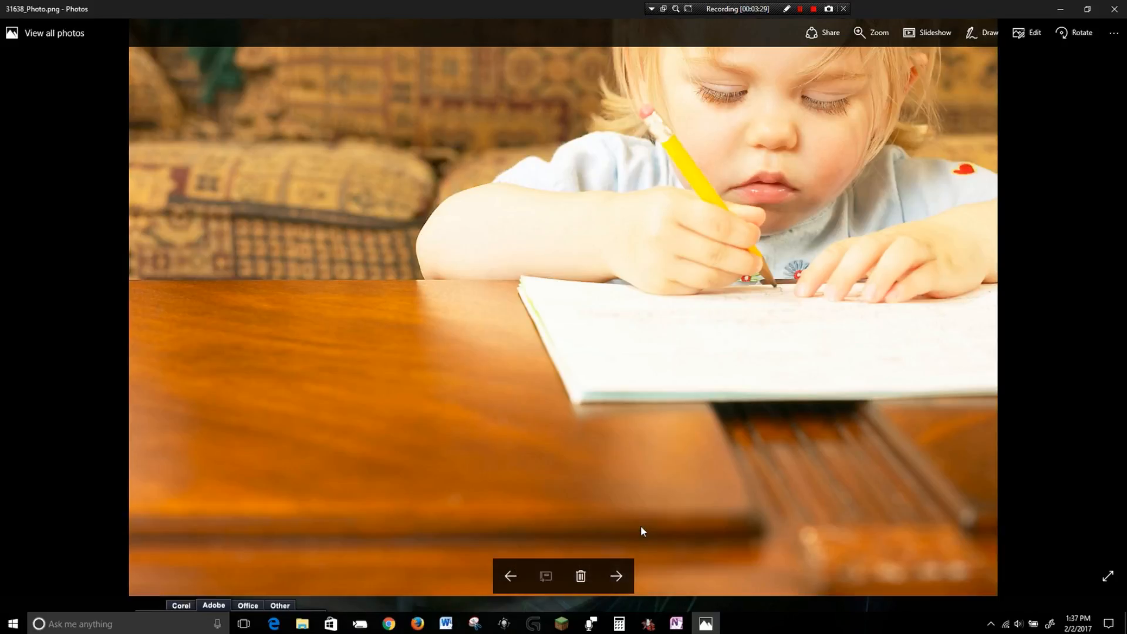
pyautogui.press('Right')
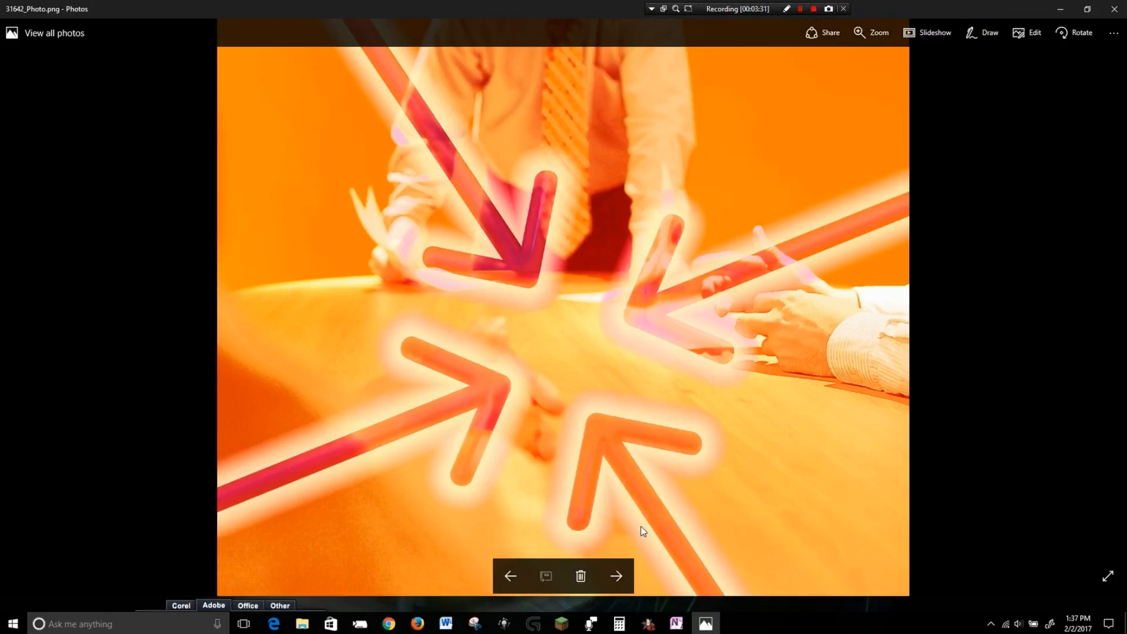
pyautogui.press('Right')
pyautogui.press('Right')
pyautogui.press('Right')
pyautogui.press('Right')
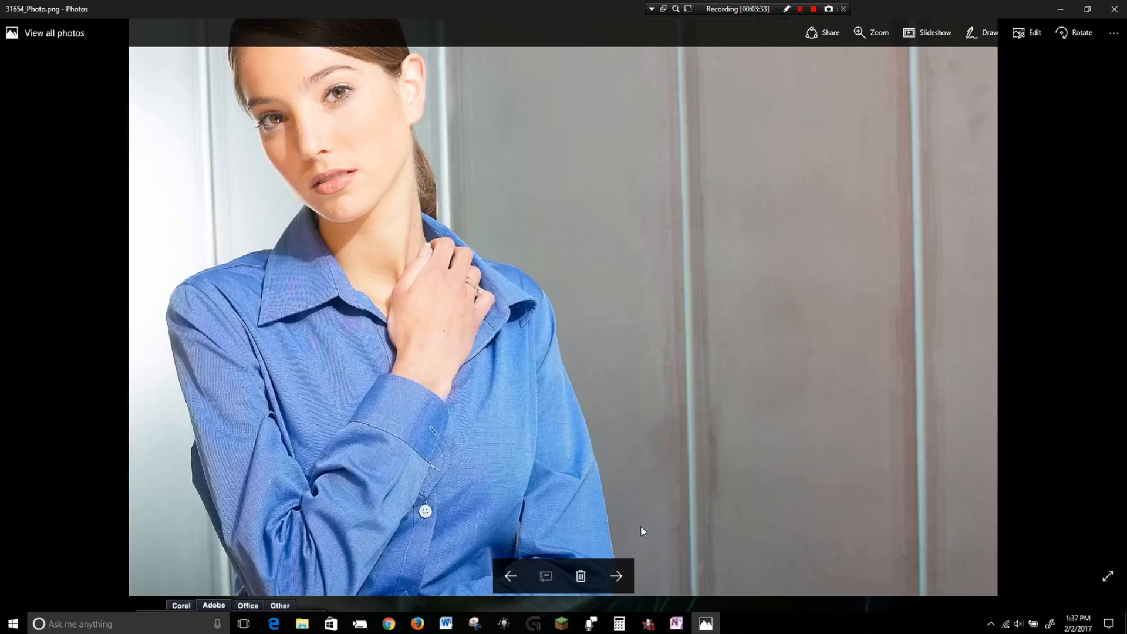
pyautogui.press('Right')
pyautogui.press('Right')
pyautogui.press('Right')
pyautogui.press('Right')
pyautogui.press('Right')
pyautogui.press('Right')
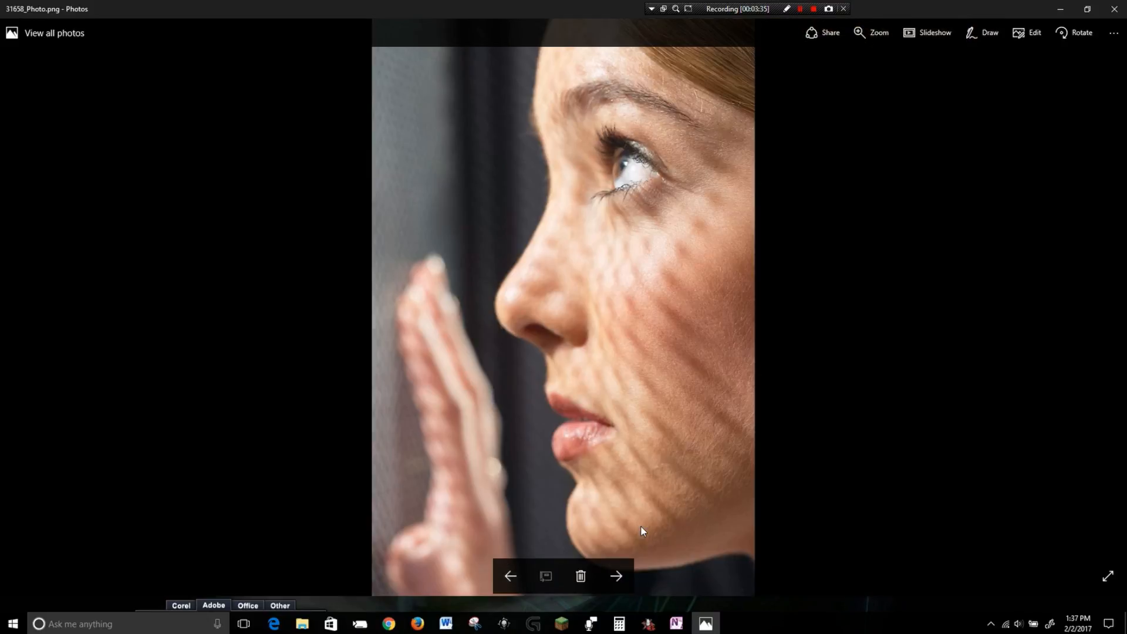
pyautogui.press('Right')
pyautogui.press('Right')
pyautogui.press('Right')
pyautogui.press('Right')
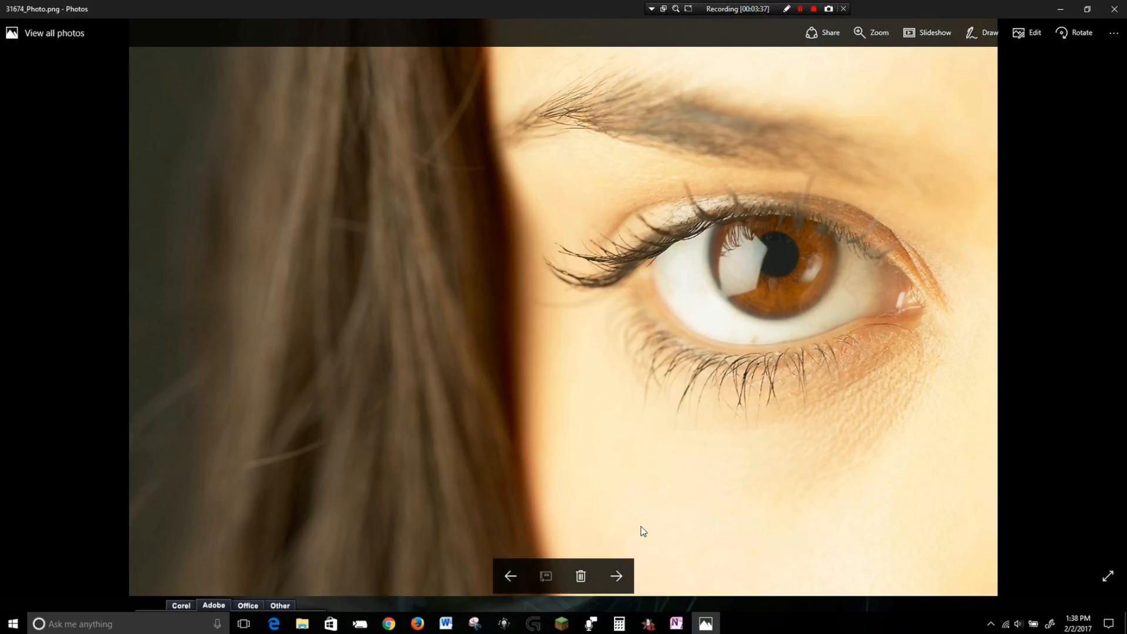
pyautogui.press('Right')
pyautogui.press('Right')
pyautogui.press('Right')
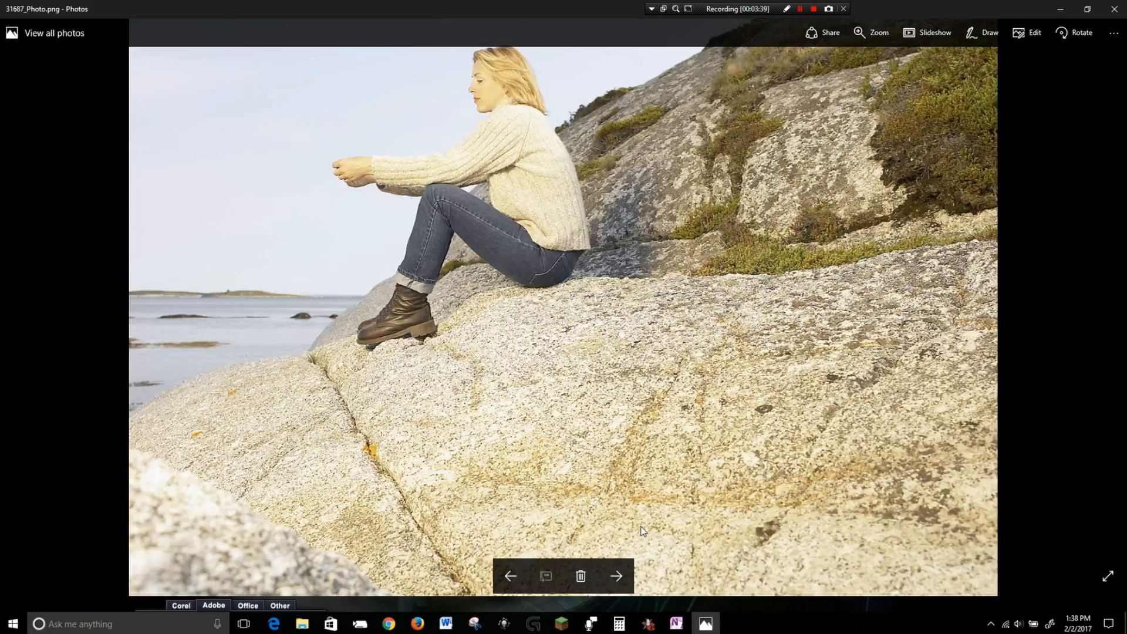
# Step through the outdoor and portrait photos from 31689_Photo onward, revisiting a few to compare them.
pyautogui.press('Left')
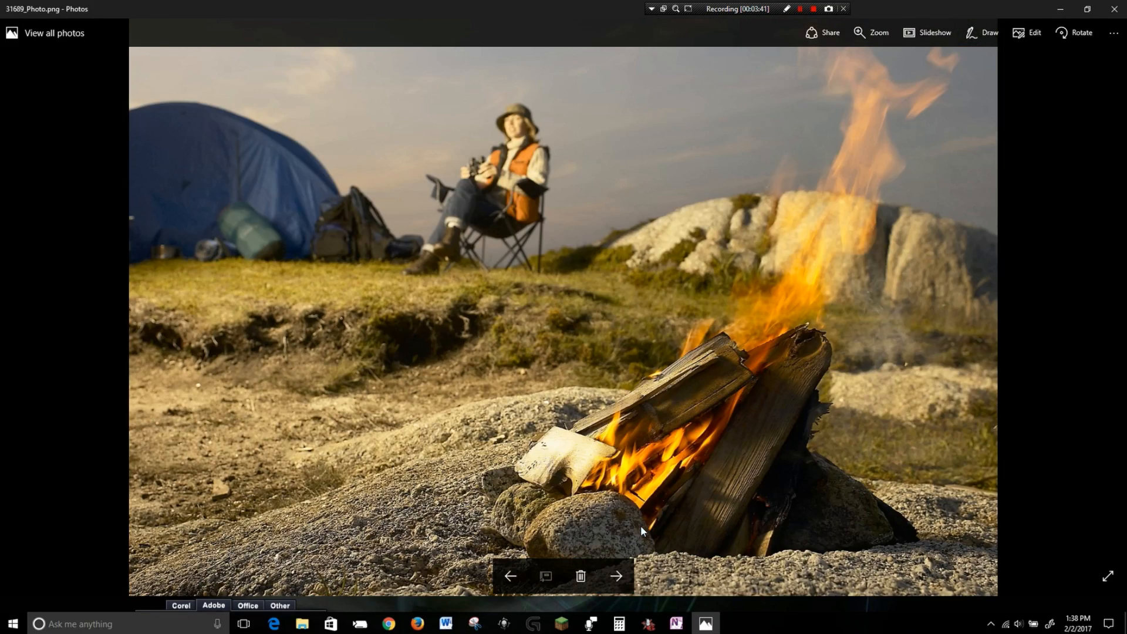
pyautogui.press('Right')
pyautogui.press('Right')
pyautogui.press('Right')
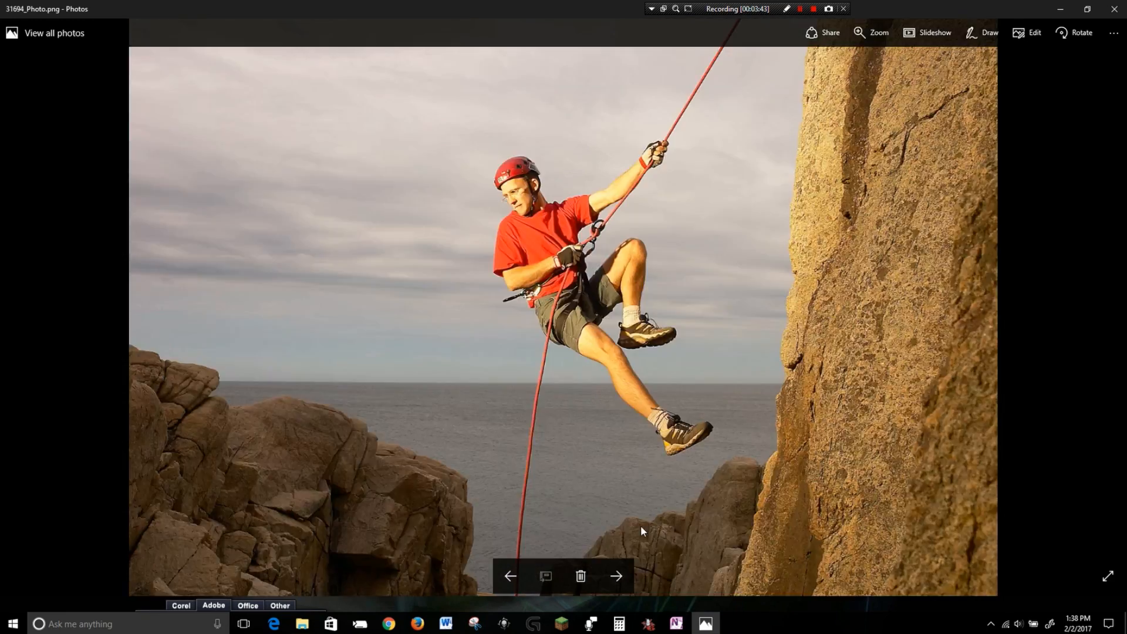
pyautogui.press('Right')
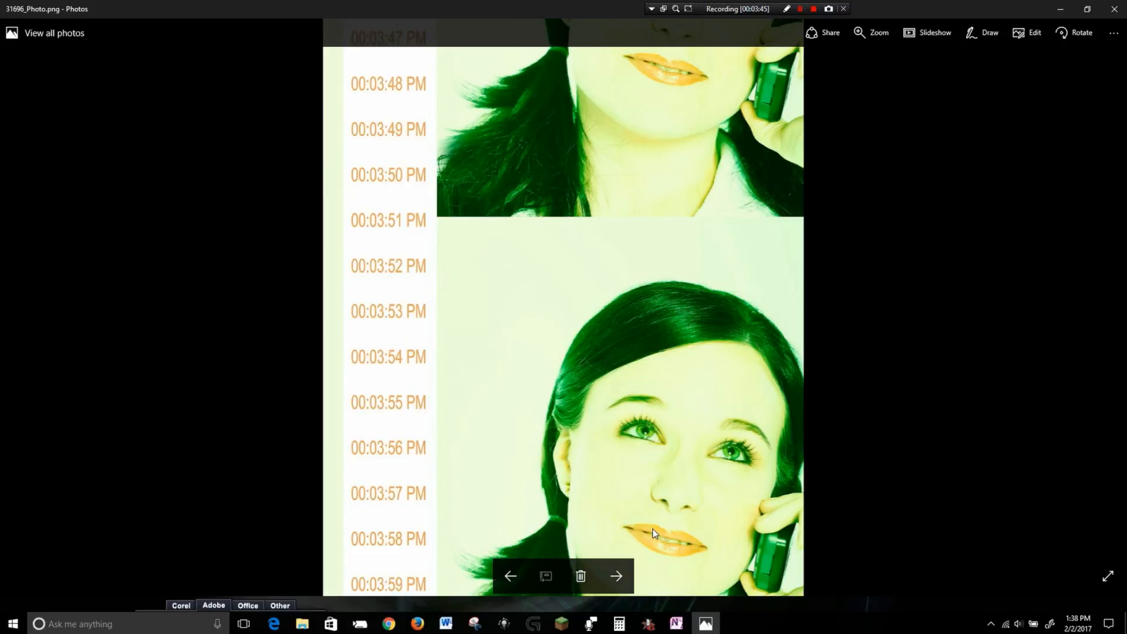
pyautogui.press('Right')
pyautogui.press('Right')
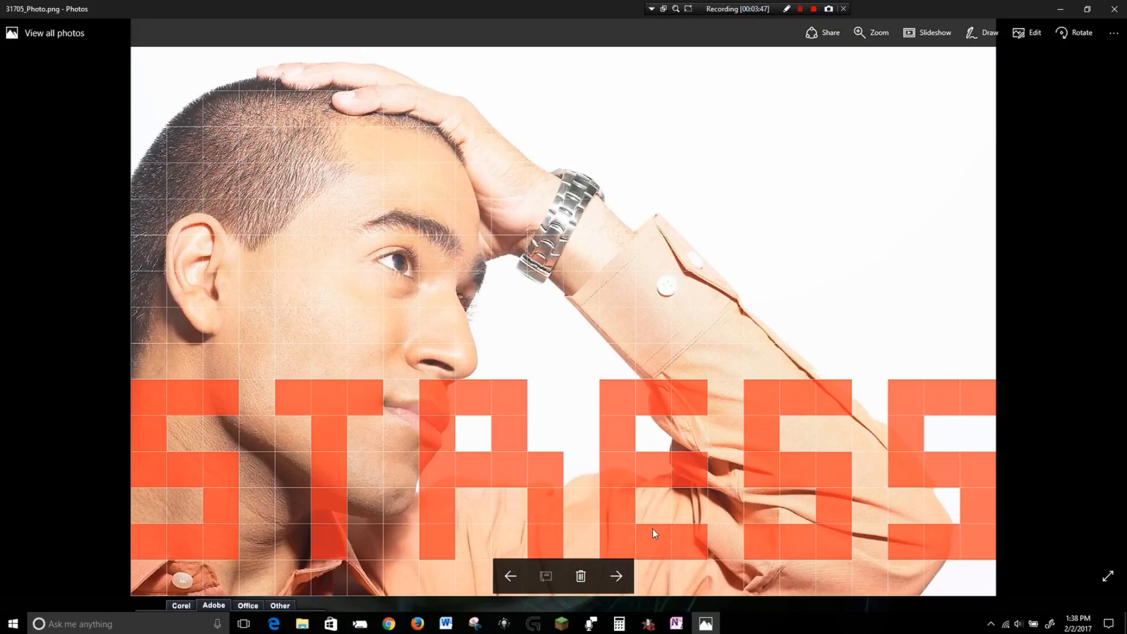
pyautogui.press('Right')
pyautogui.press('Right')
pyautogui.press('Right')
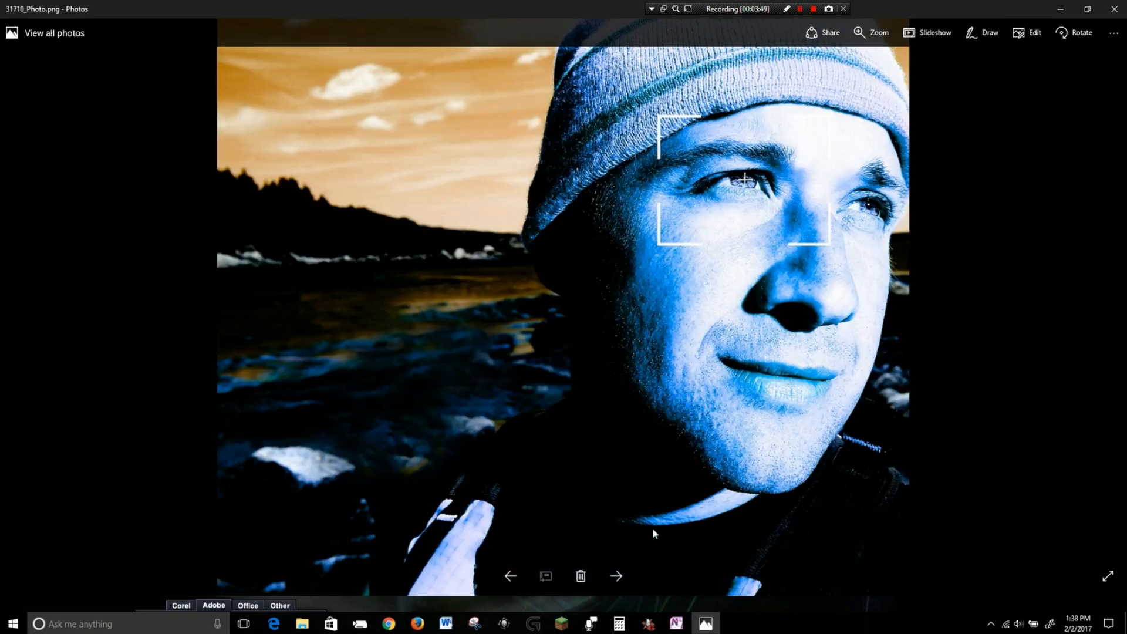
pyautogui.press('Right')
pyautogui.press('Left')
pyautogui.press('Left')
pyautogui.press('Right')
pyautogui.press('Right')
pyautogui.press('Right')
pyautogui.press('Right')
pyautogui.press('Right')
pyautogui.press('Left')
pyautogui.press('Left')
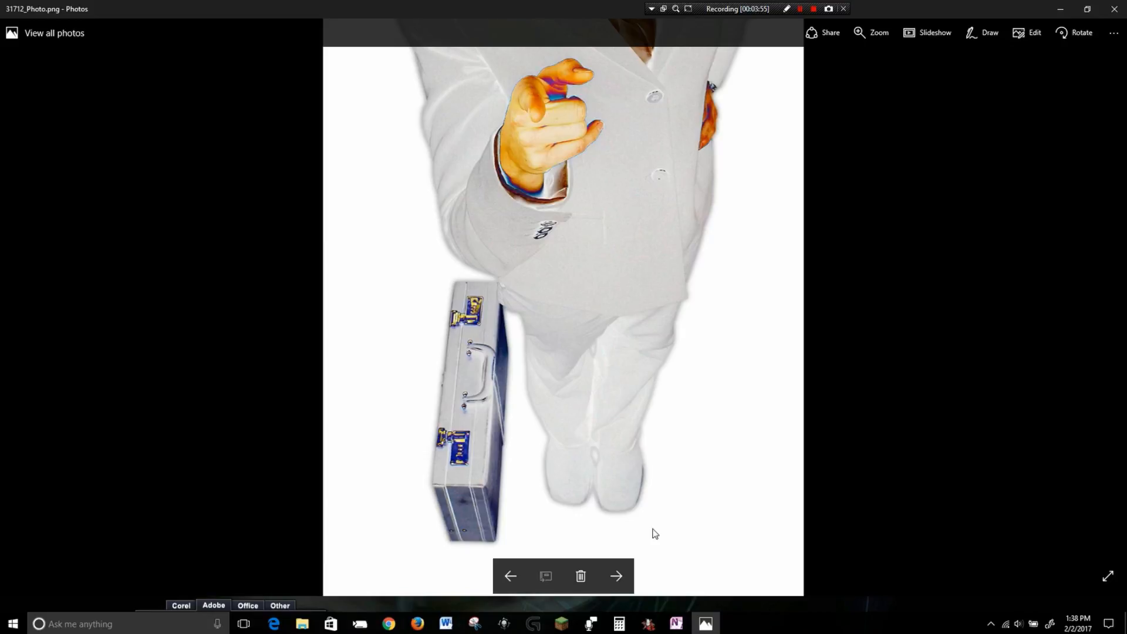
pyautogui.press('Right')
pyautogui.press('Right')
pyautogui.press('Right')
pyautogui.press('Right')
pyautogui.press('Right')
pyautogui.press('Right')
pyautogui.press('Right')
pyautogui.press('Right')
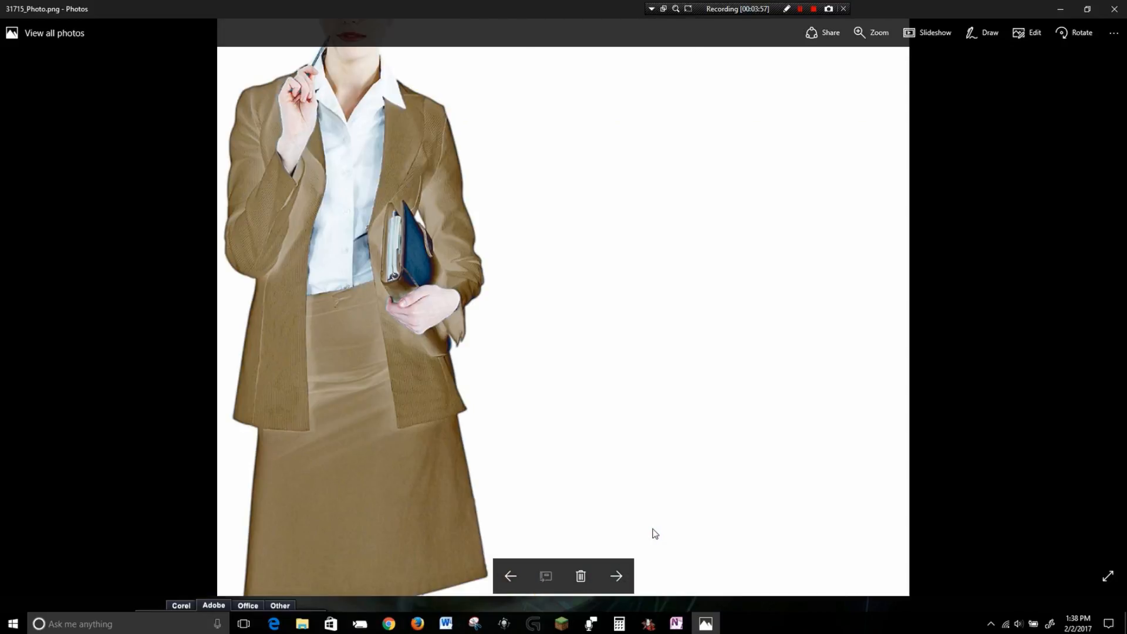
# Page forward through the photos from 31722_Photo onward in the viewer, looking for flyer-worthy images.
pyautogui.press('Right')
pyautogui.press('Right')
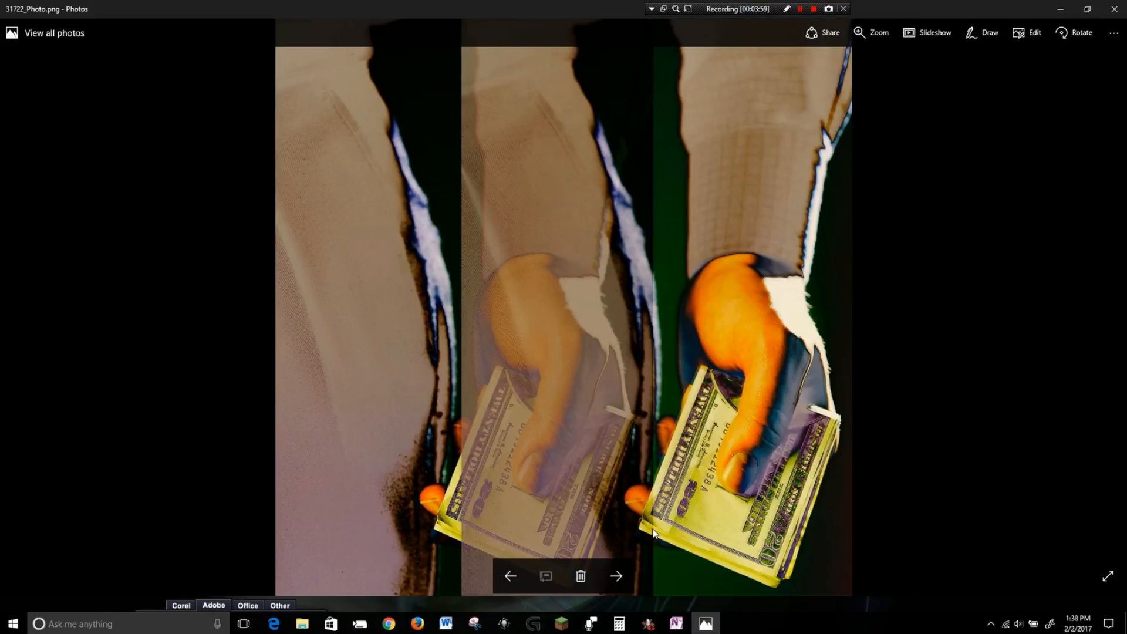
pyautogui.press('Right')
pyautogui.press('Right')
pyautogui.press('Right')
pyautogui.press('Right')
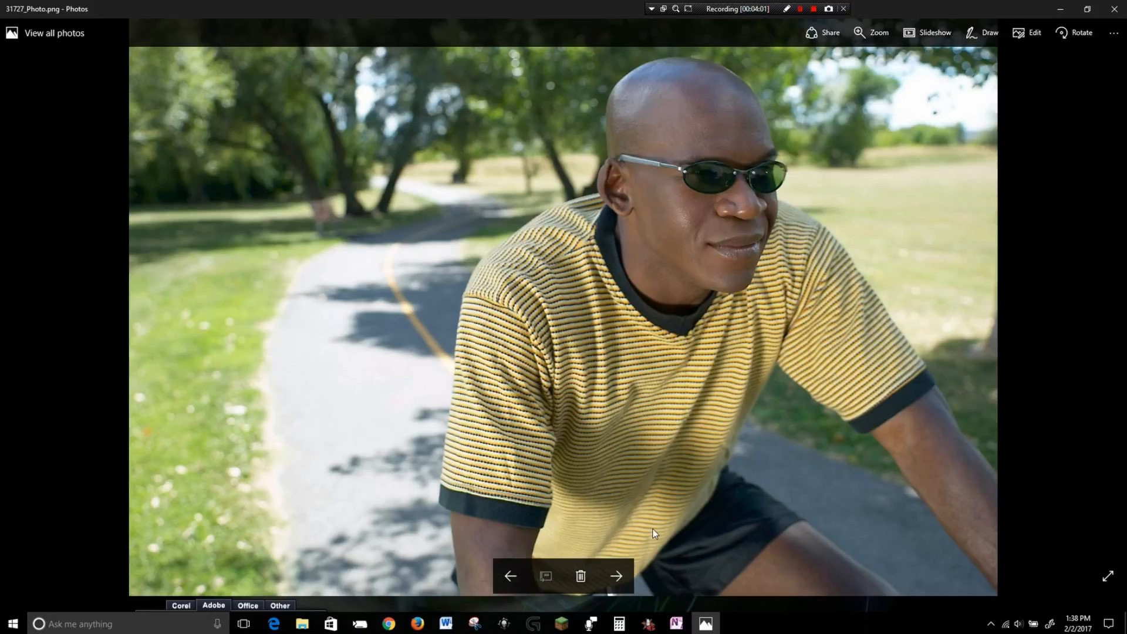
pyautogui.press('Right')
pyautogui.press('Right')
pyautogui.press('Right')
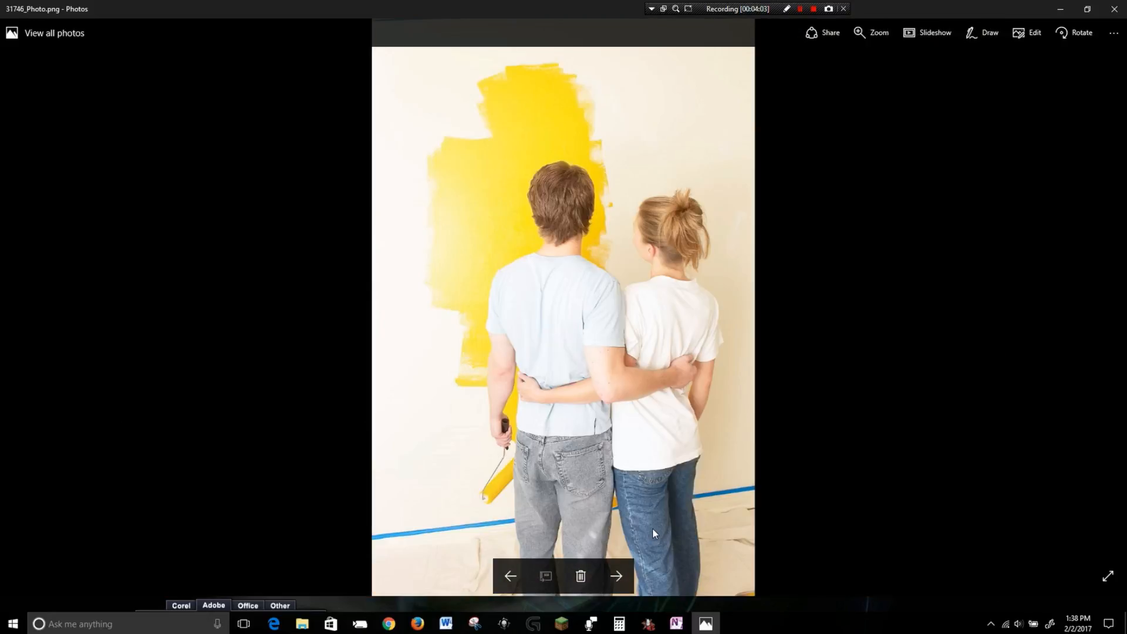
pyautogui.press('Right')
pyautogui.press('Right')
pyautogui.press('Right')
pyautogui.press('Right')
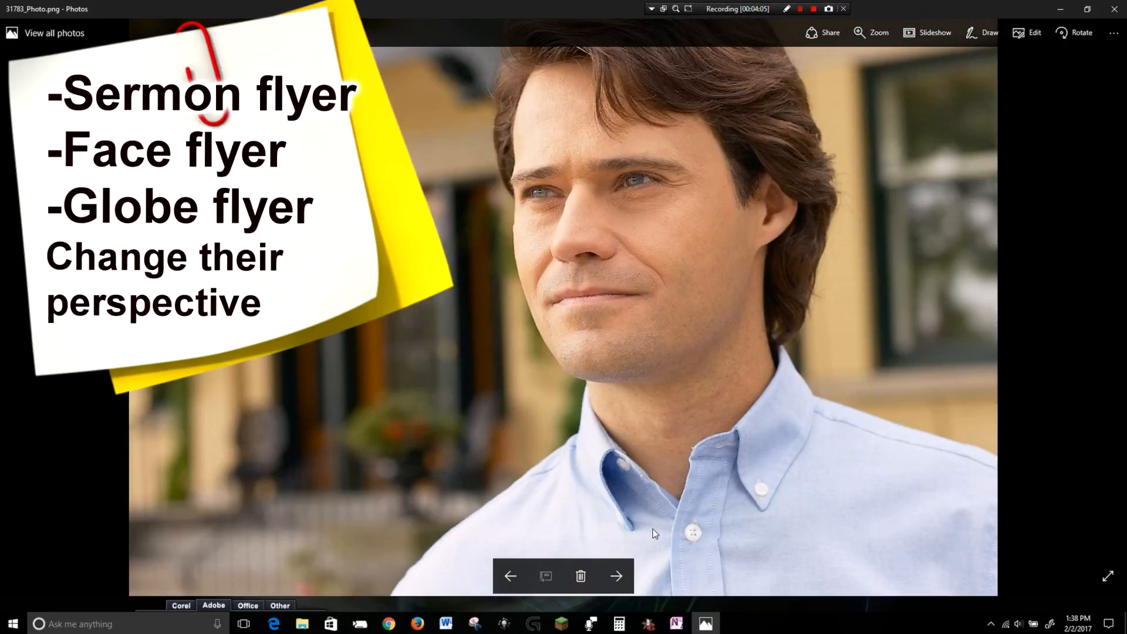
pyautogui.press('Right')
pyautogui.press('Left')
pyautogui.press('Right')
pyautogui.press('Right')
pyautogui.press('Right')
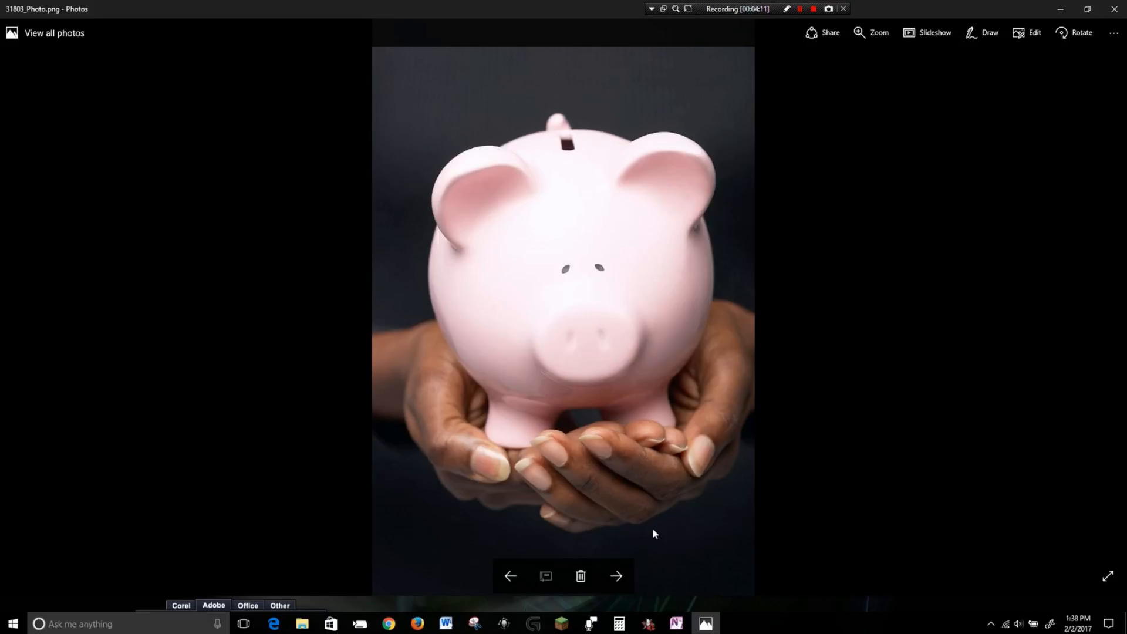
# Step back and forth among the piggy bank and apple photos around 31801_Photo to compare them.
pyautogui.press('Left')
pyautogui.press('Left')
pyautogui.press('Right')
pyautogui.press('Right')
pyautogui.press('Left')
pyautogui.press('Left')
pyautogui.press('Left')
pyautogui.press('Right')
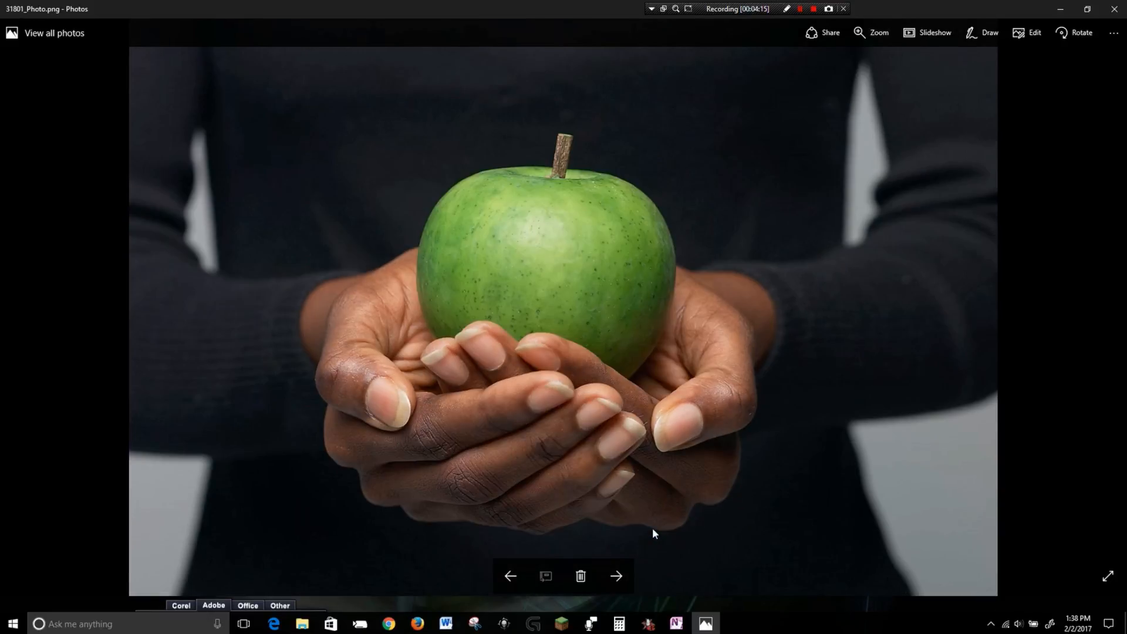
pyautogui.press('Right')
pyautogui.press('Right')
pyautogui.press('Right')
pyautogui.press('Right')
pyautogui.press('Left')
pyautogui.press('Left')
pyautogui.press('Left')
pyautogui.press('Right')
pyautogui.press('Right')
pyautogui.press('Right')
pyautogui.press('Right')
pyautogui.press('Right')
# Continue paging through the photos from 31820_Photo onward, examining the people and family shots.
pyautogui.press('Right')
pyautogui.press('Right')
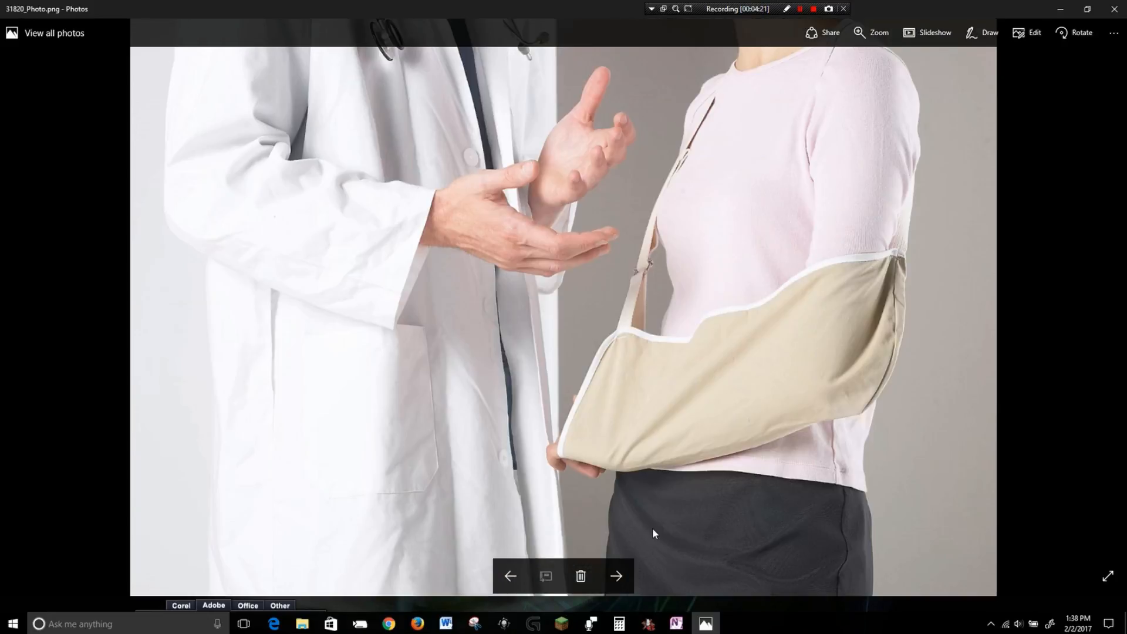
pyautogui.press('Right')
pyautogui.press('Right')
pyautogui.press('Right')
pyautogui.press('Right')
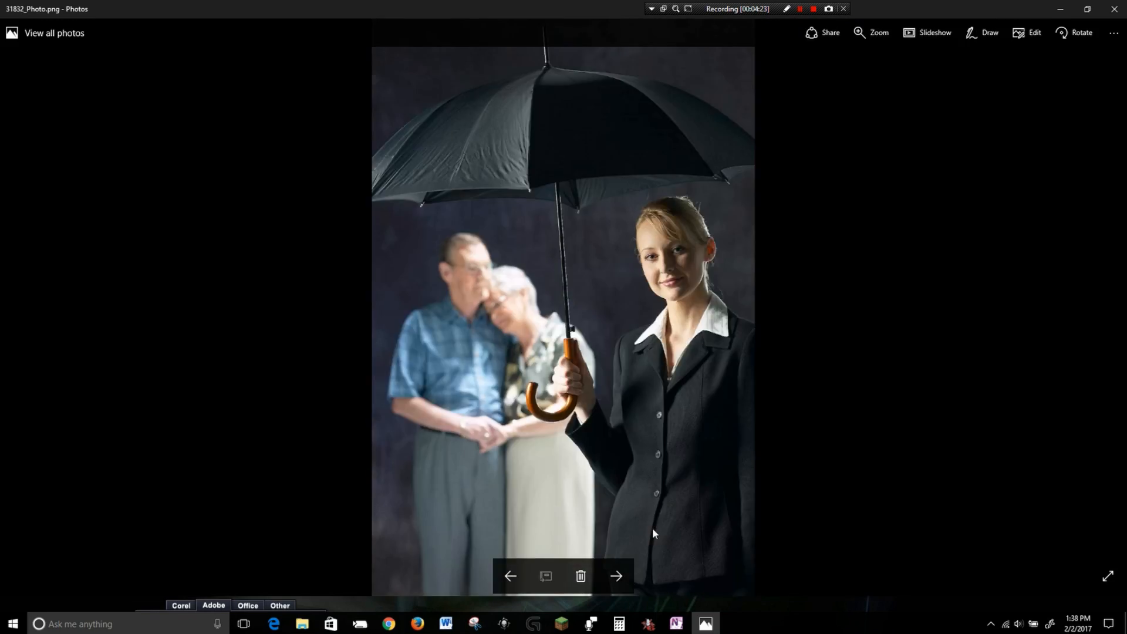
pyautogui.press('Right')
pyautogui.press('Right')
pyautogui.press('Right')
pyautogui.press('Right')
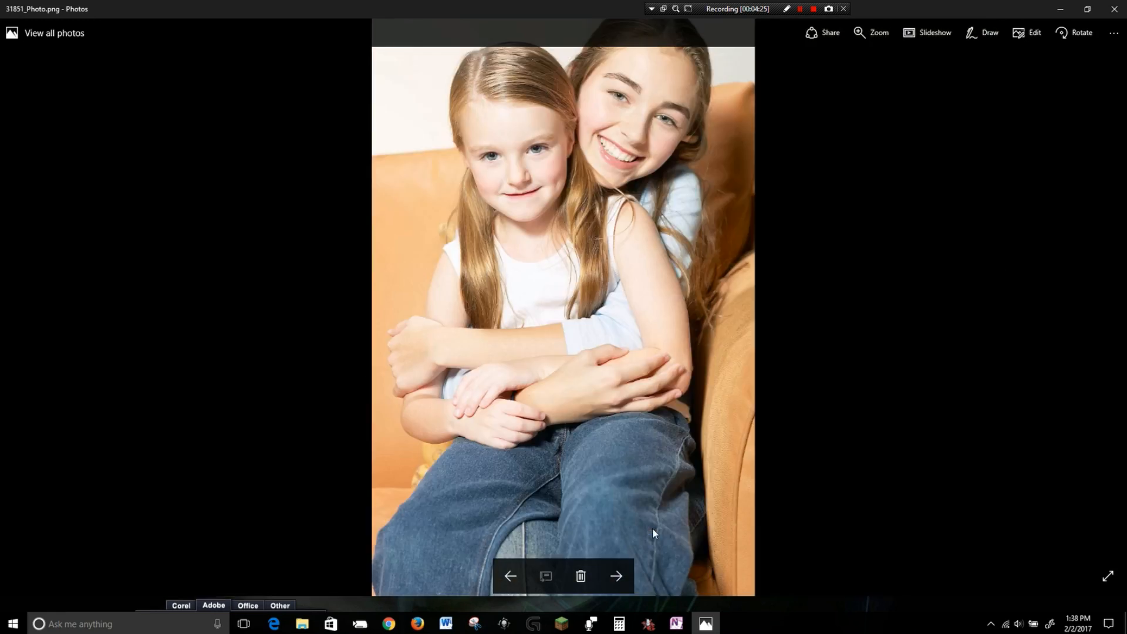
pyautogui.press('Right')
pyautogui.press('Right')
pyautogui.press('Right')
pyautogui.press('Right')
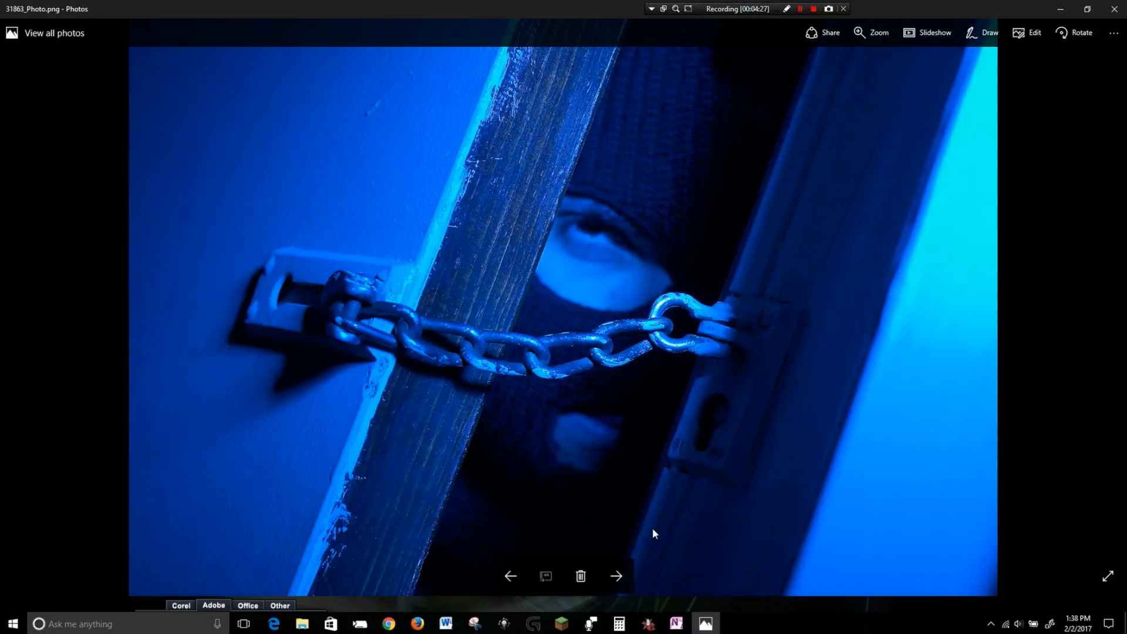
pyautogui.press('Right')
pyautogui.press('Right')
pyautogui.press('Right')
pyautogui.press('Right')
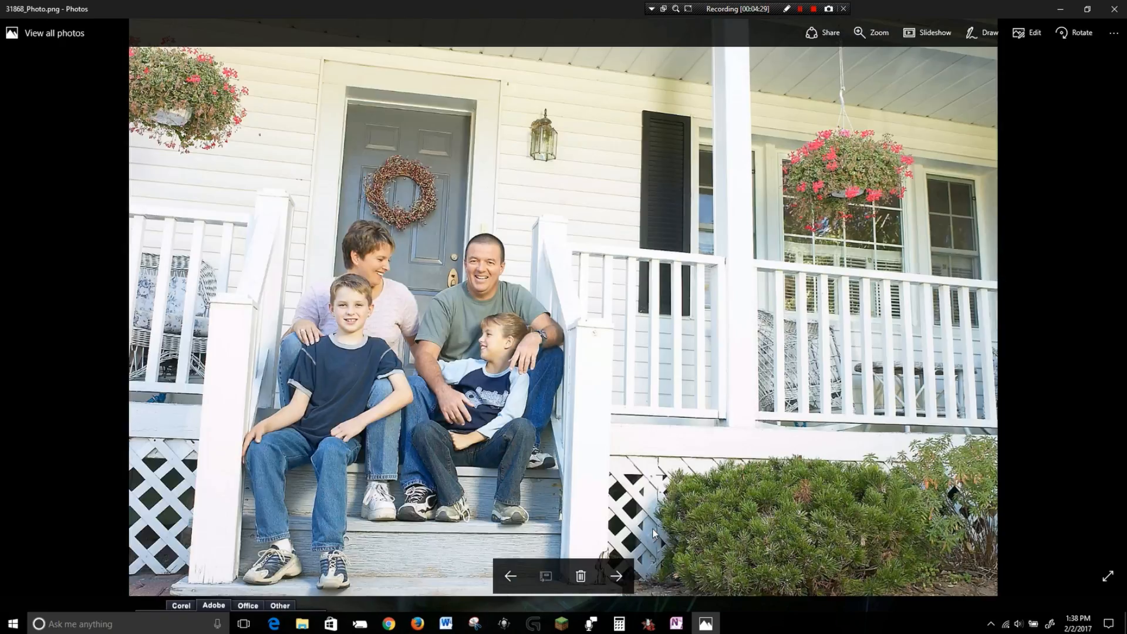
# Open 31978_Photo, zoom in to inspect its detail, and copy it into the New Rev Flyer 0217 folder.
pyautogui.click(1114, 9)
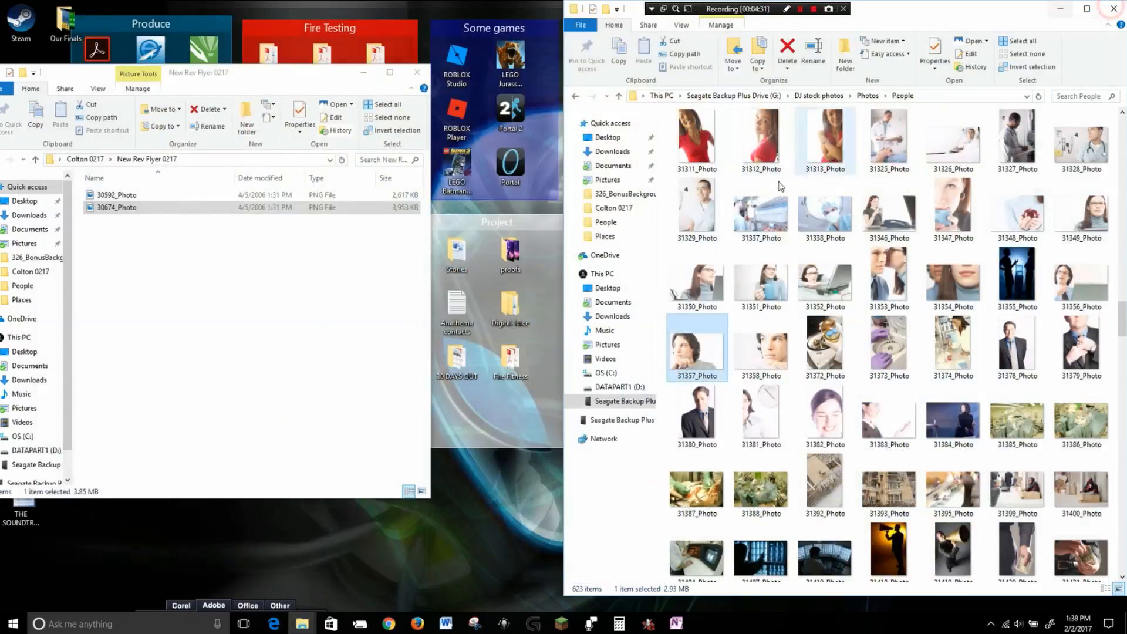
pyautogui.scroll(-15, 965, 419)
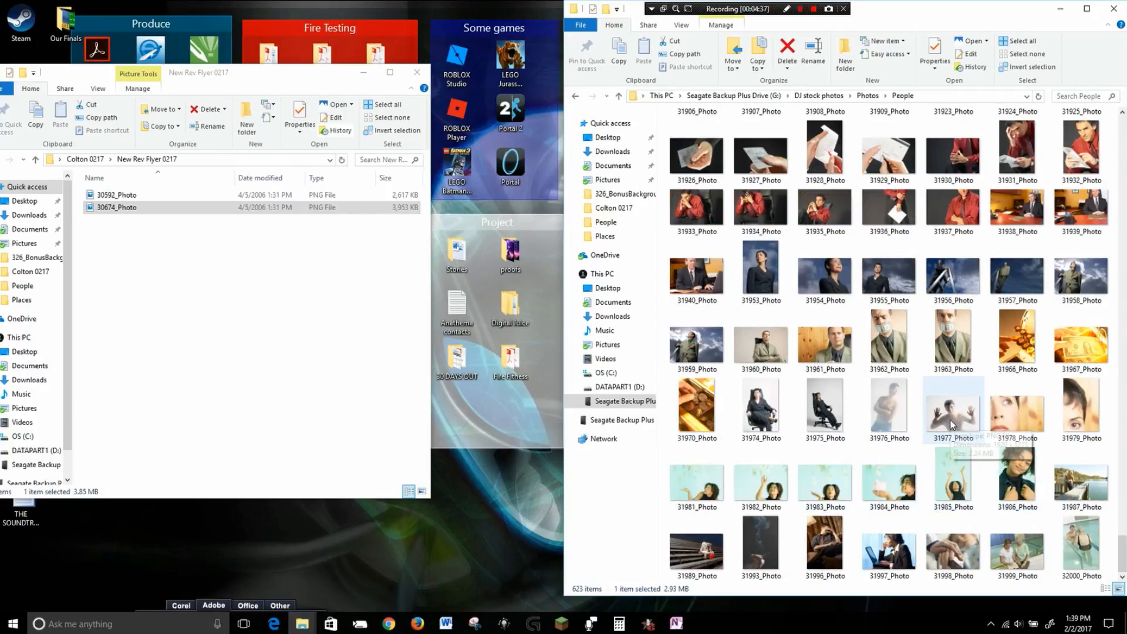
pyautogui.doubleClick(1016, 405)
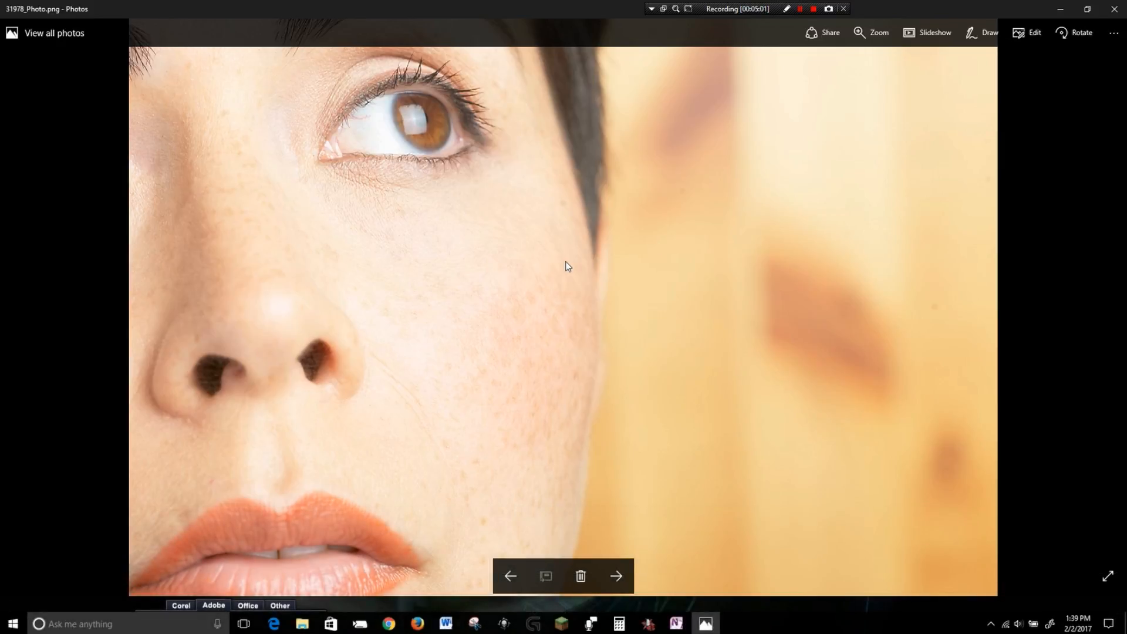
pyautogui.scroll(5, 223, 388)
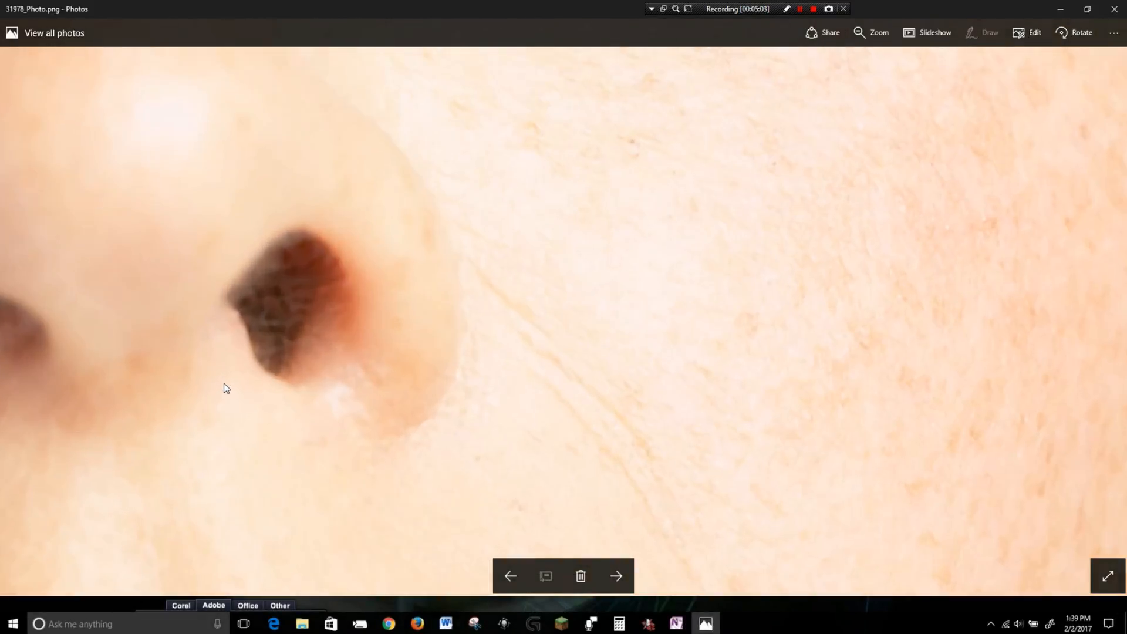
pyautogui.scroll(4, 220, 380)
pyautogui.moveTo(186, 357); pyautogui.dragTo(688, 325)
pyautogui.scroll(-1, 651, 295)
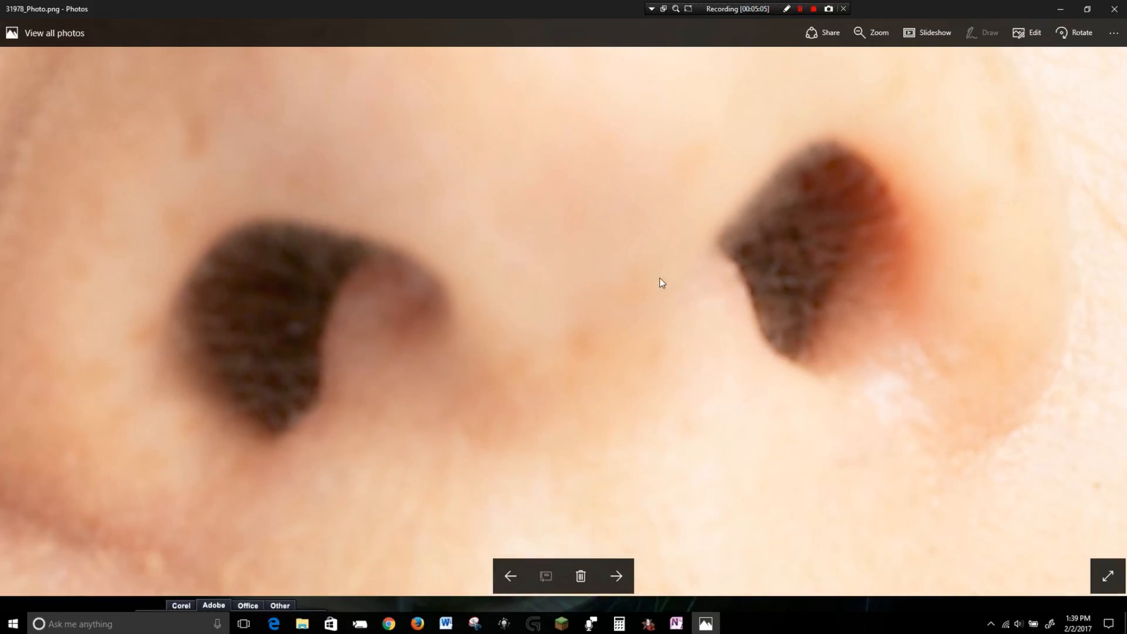
pyautogui.scroll(-3, 646, 311)
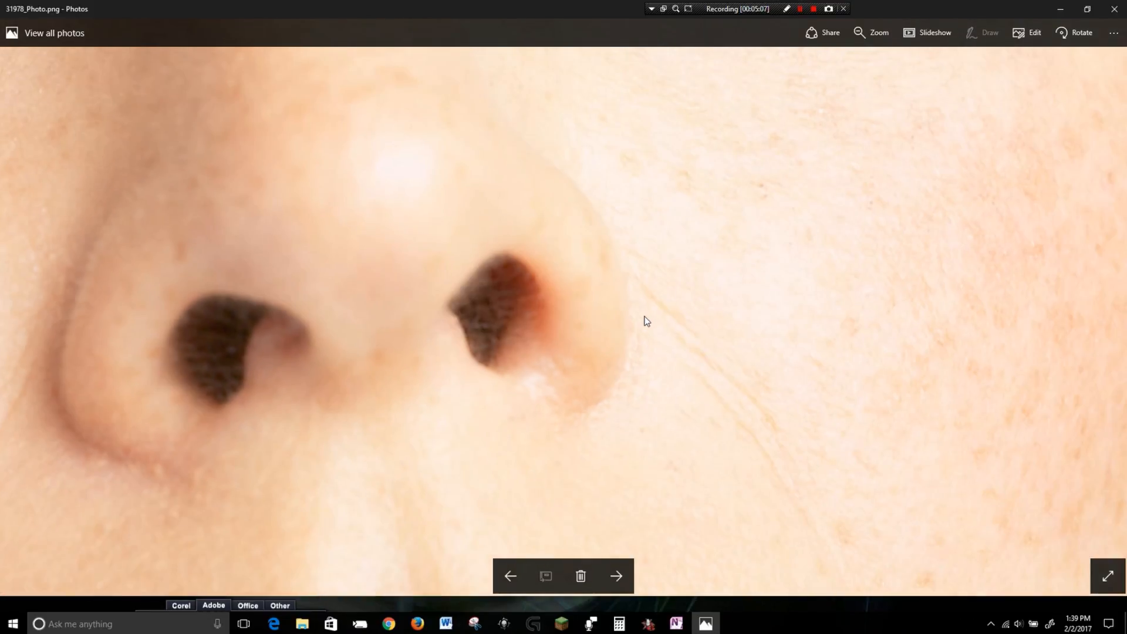
pyautogui.scroll(-4, 643, 319)
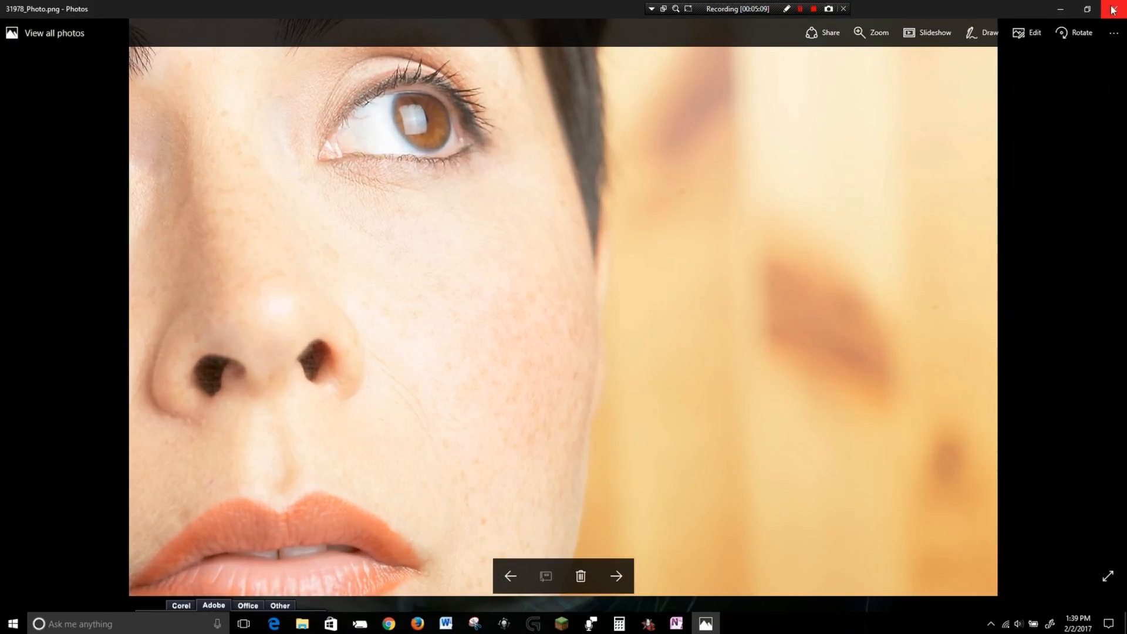
pyautogui.click(1114, 8)
pyautogui.moveTo(1023, 416); pyautogui.dragTo(248, 361)
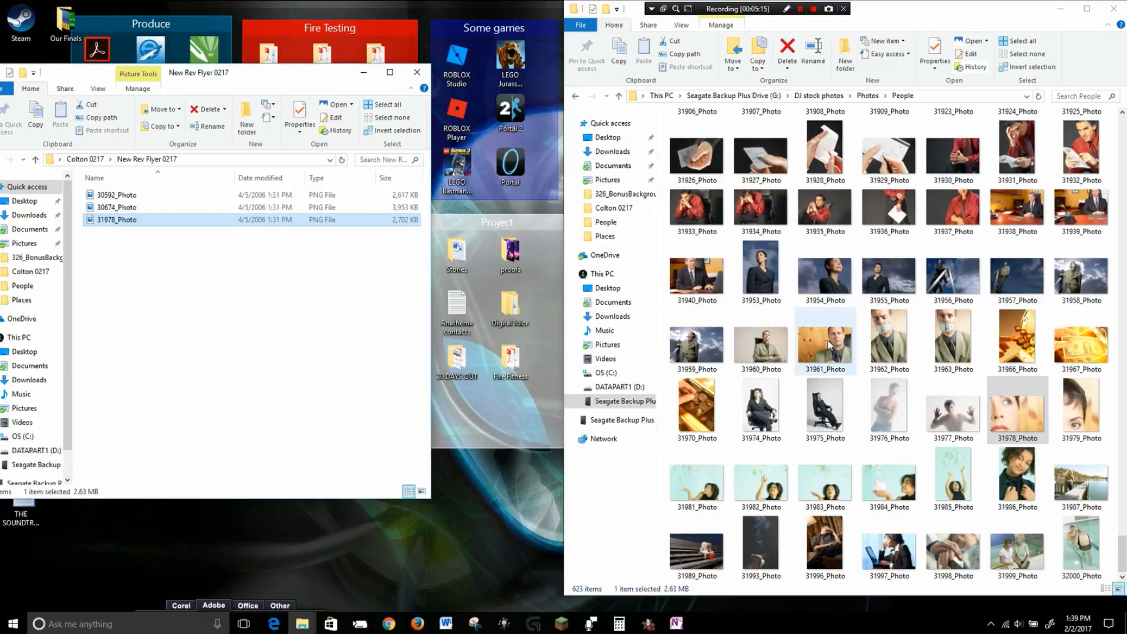
# Inspect 31961_Photo up close in the viewer and copy it into the New Rev Flyer 0217 folder.
pyautogui.doubleClick(838, 346)
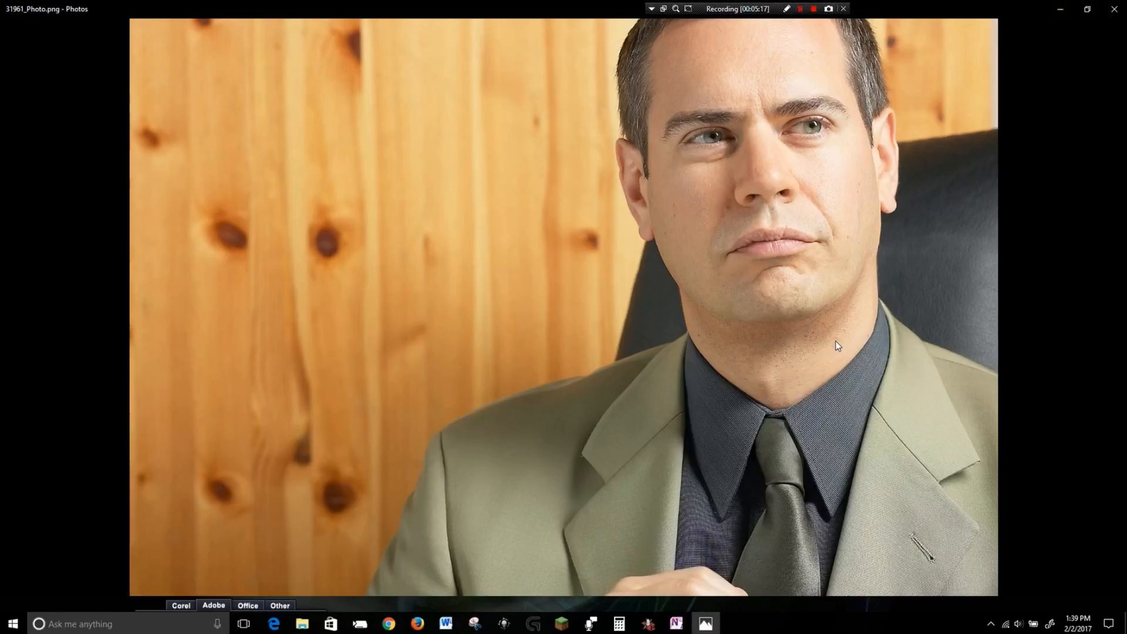
pyautogui.scroll(3, 843, 300)
pyautogui.scroll(1, 843, 301)
pyautogui.moveTo(924, 241); pyautogui.dragTo(420, 506)
pyautogui.scroll(3, 713, 405)
pyautogui.moveTo(795, 304); pyautogui.dragTo(771, 318)
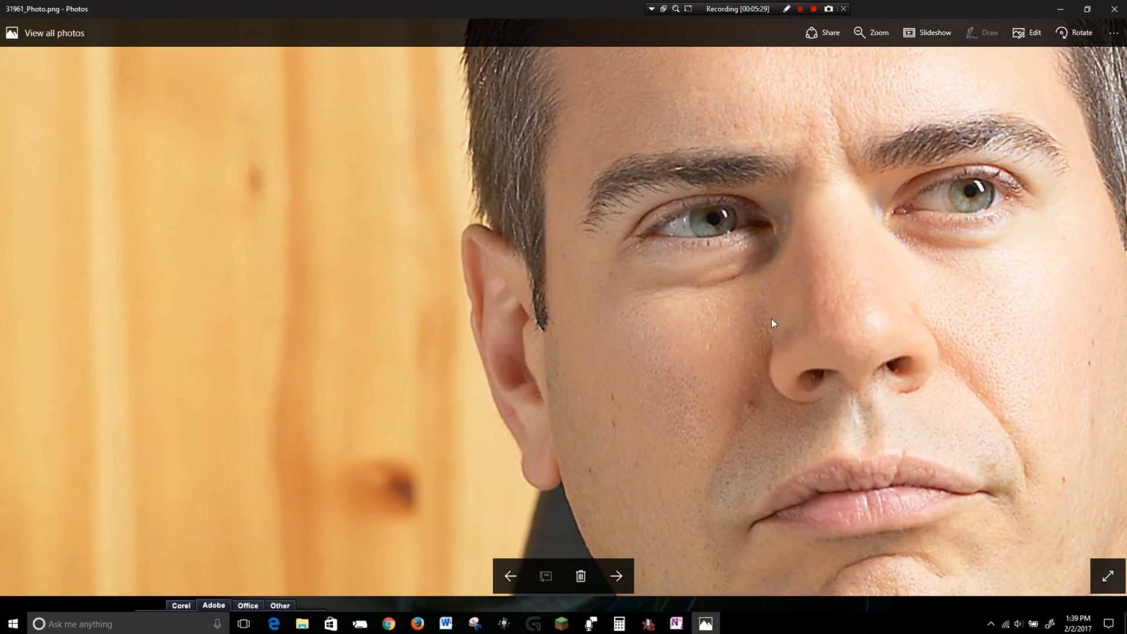
pyautogui.scroll(-3, 770, 320)
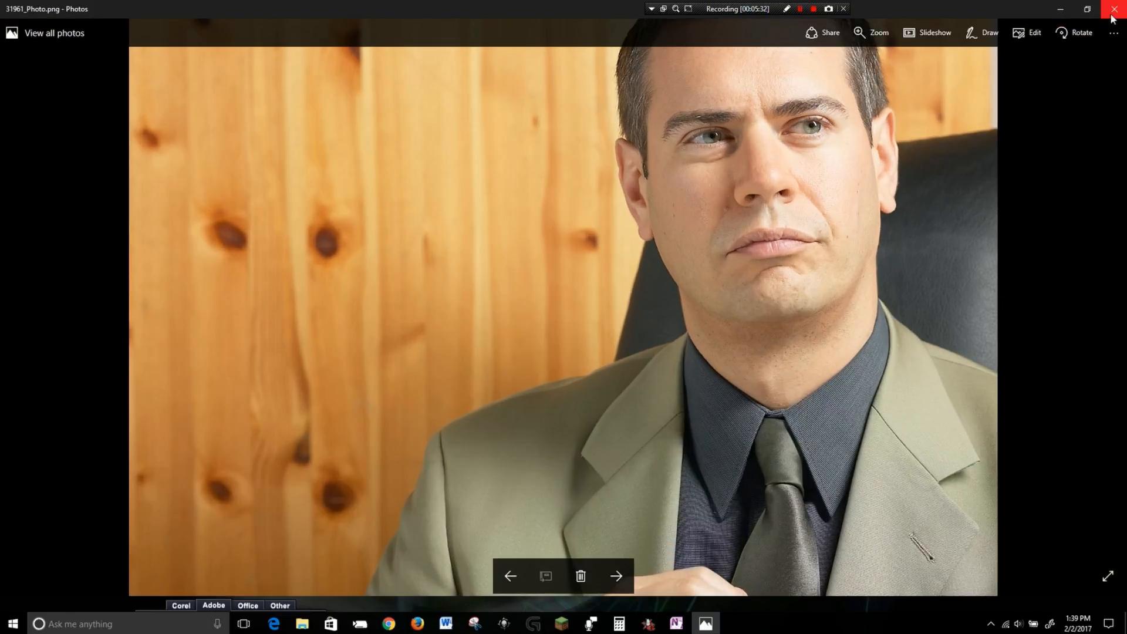
pyautogui.click(1111, 13)
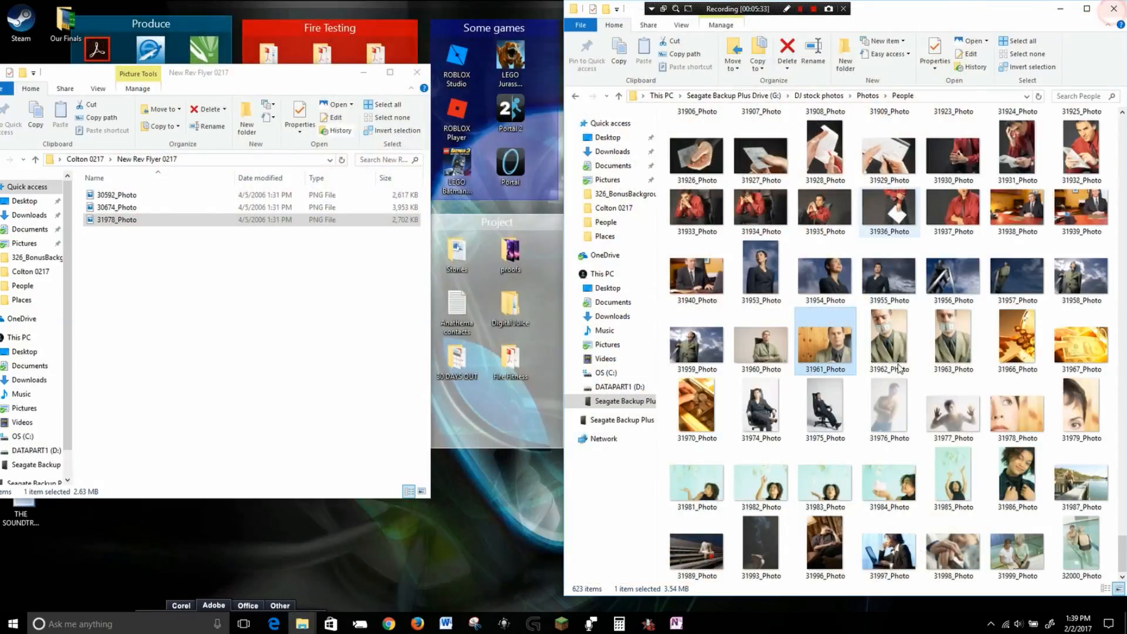
pyautogui.moveTo(824, 346); pyautogui.dragTo(203, 339)
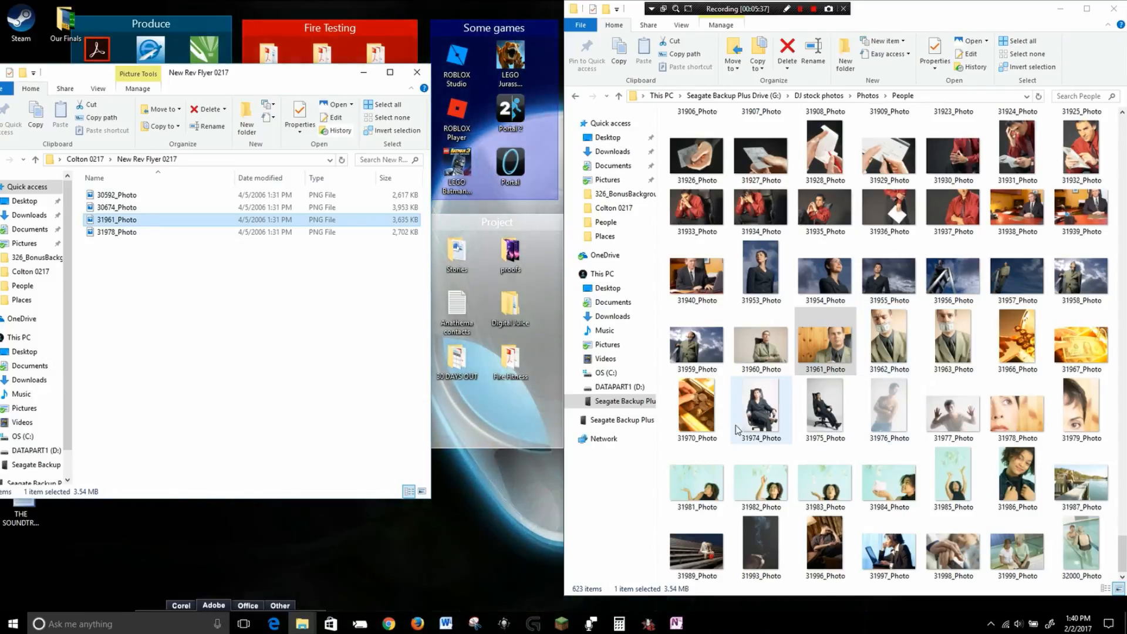
# Copy 31609_Photo and 31608_Photo from the People folder into the New Rev Flyer 0217 folder.
pyautogui.scroll(5, 806, 424)
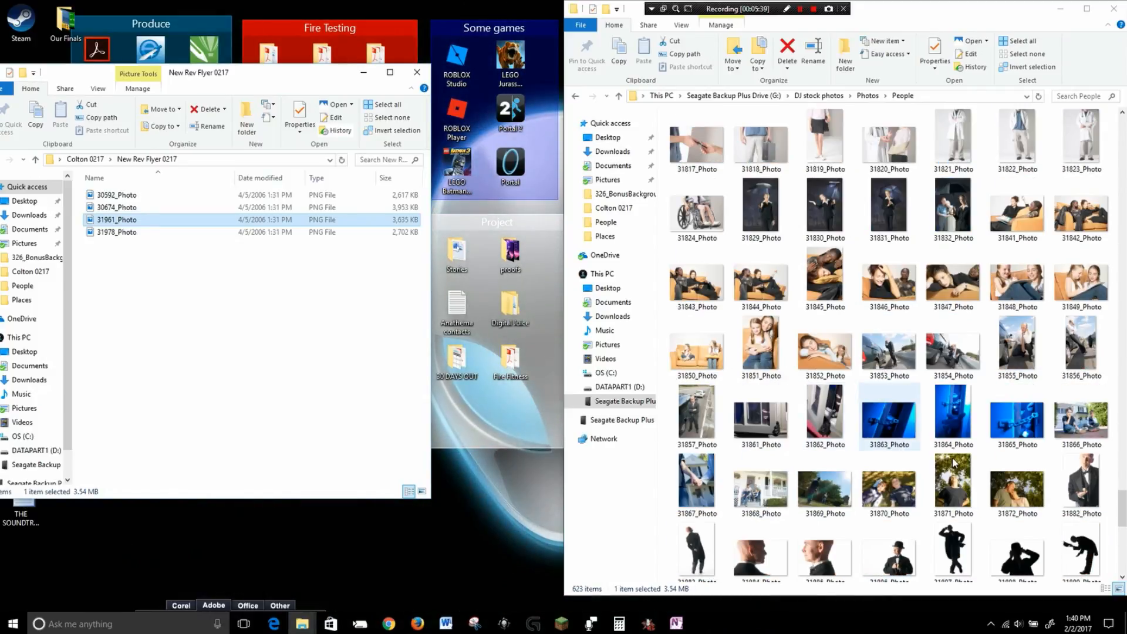
pyautogui.scroll(3, 955, 464)
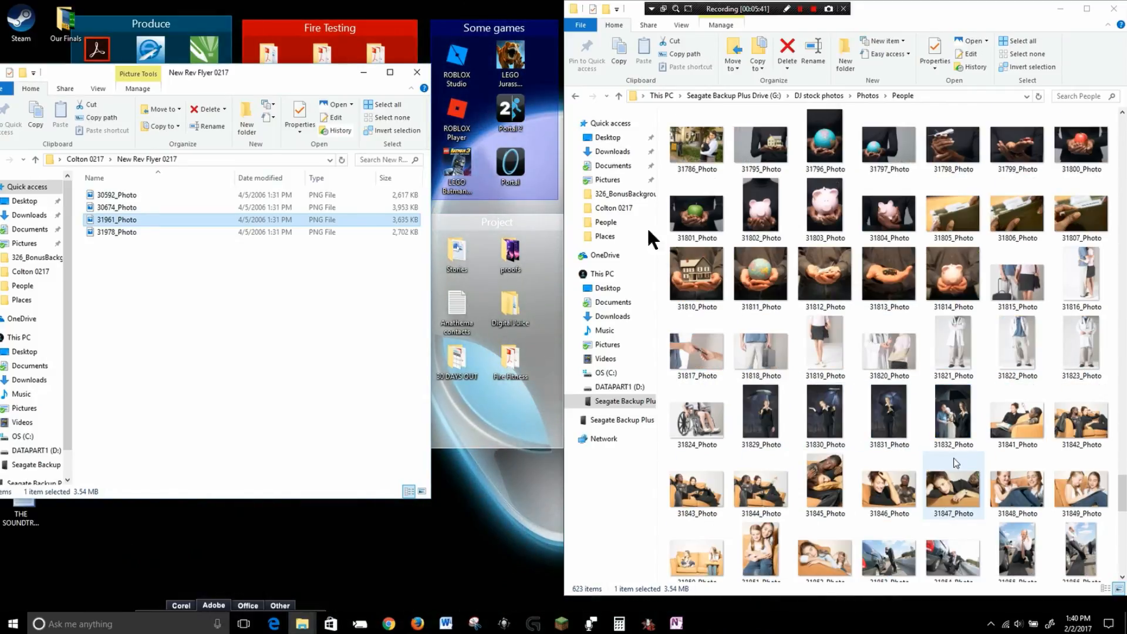
pyautogui.scroll(3, 956, 464)
pyautogui.scroll(6, 955, 464)
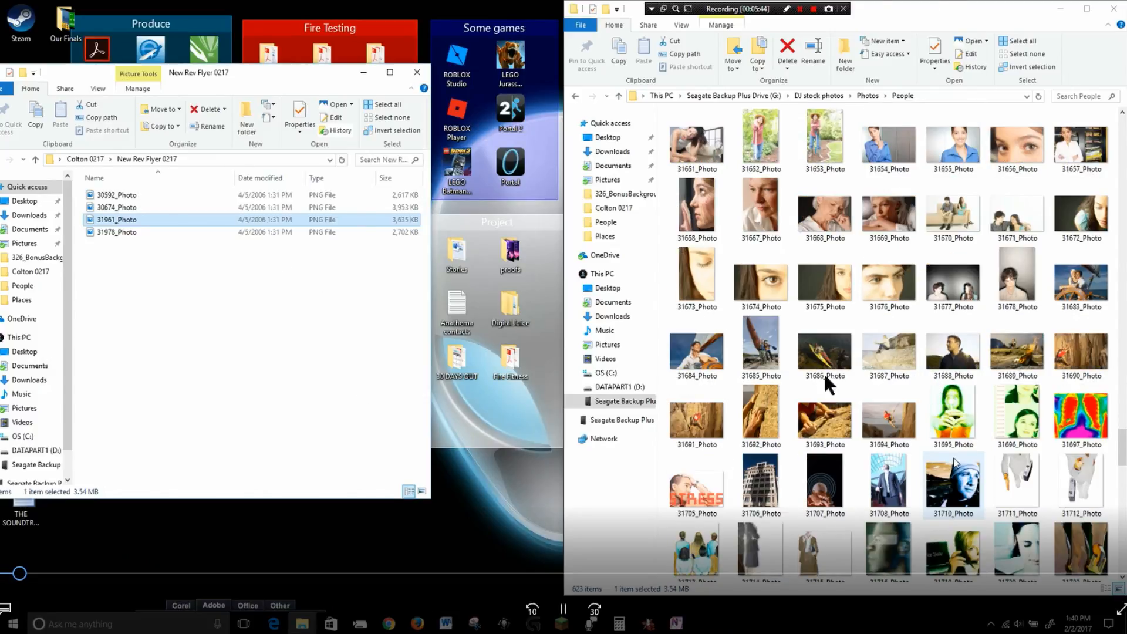
pyautogui.scroll(3, 967, 491)
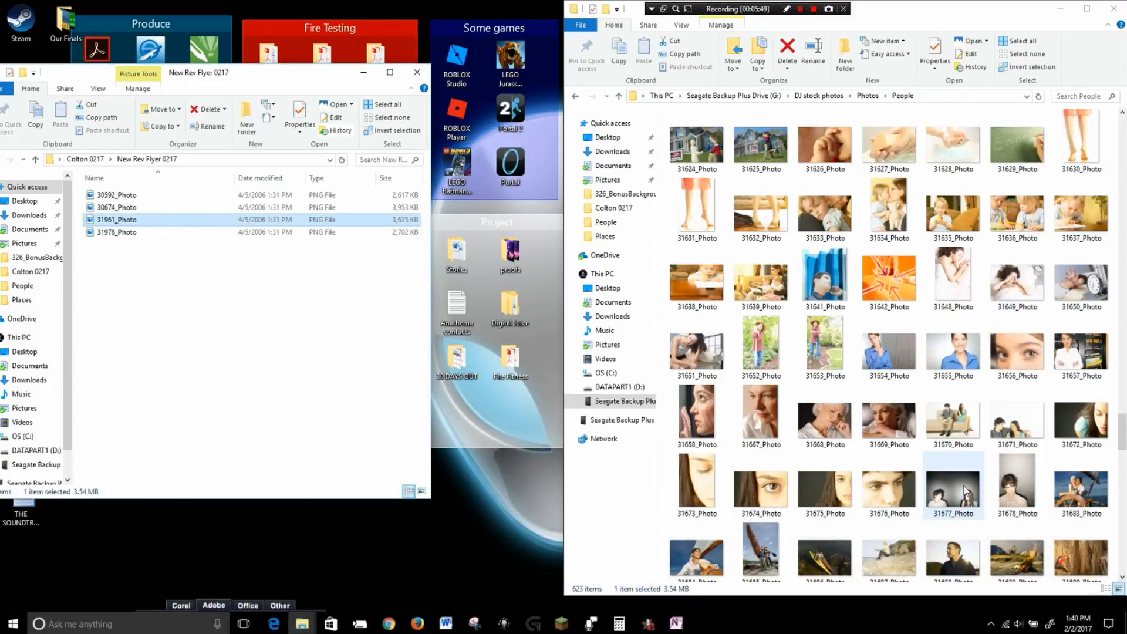
pyautogui.scroll(3, 966, 493)
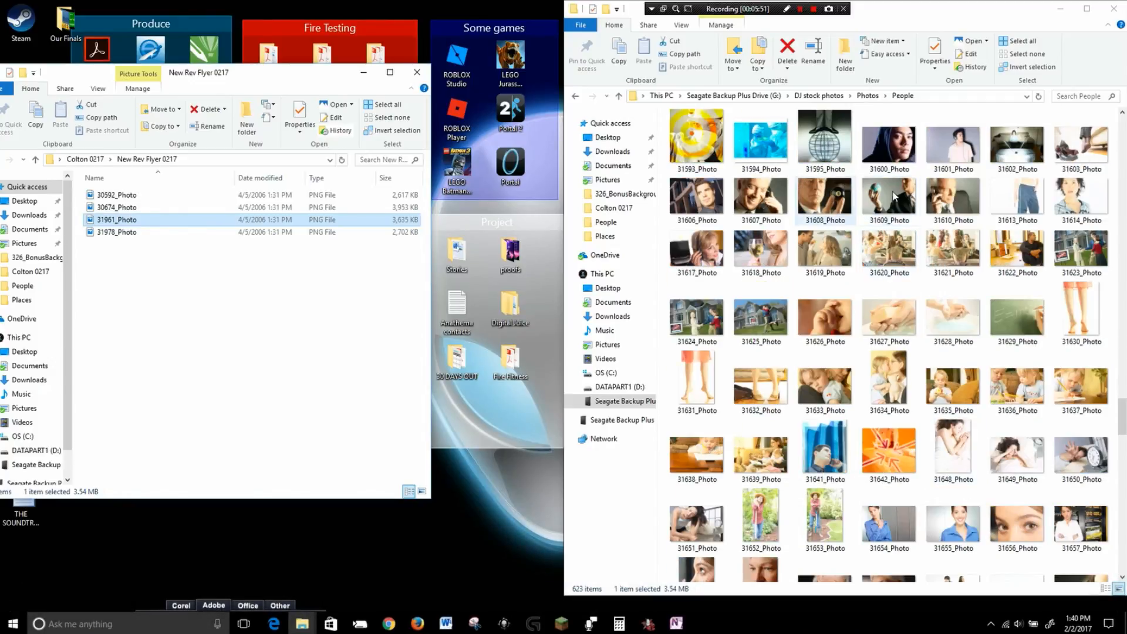
pyautogui.moveTo(902, 197); pyautogui.dragTo(335, 303)
pyautogui.moveTo(837, 204); pyautogui.dragTo(342, 338)
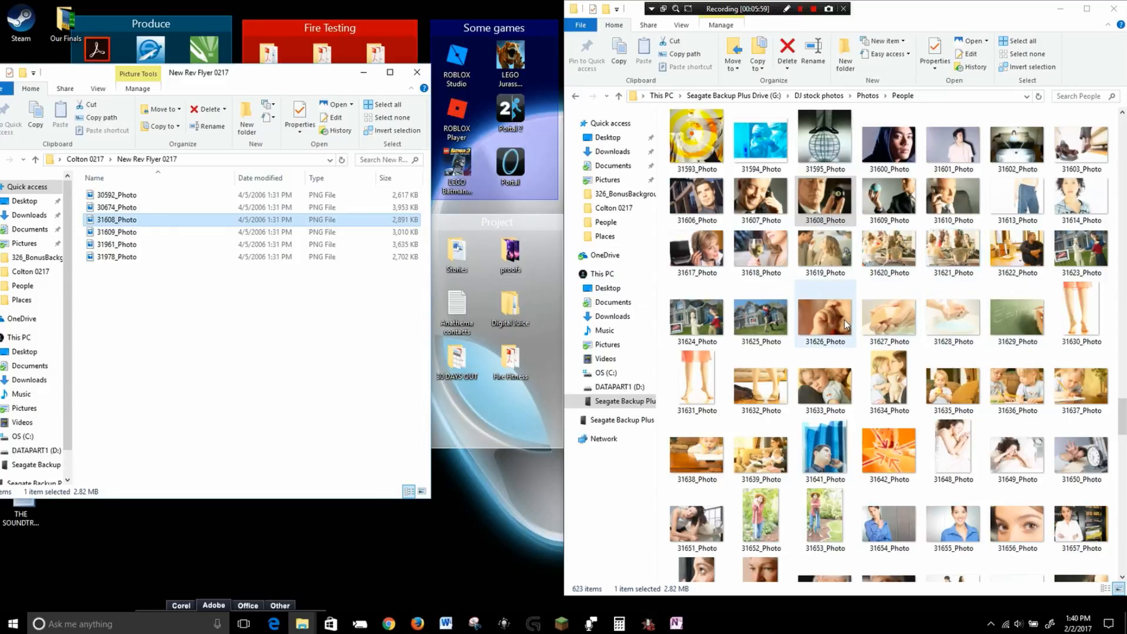
# Open 31695_Photo in the viewer to preview it.
pyautogui.scroll(-5, 847, 330)
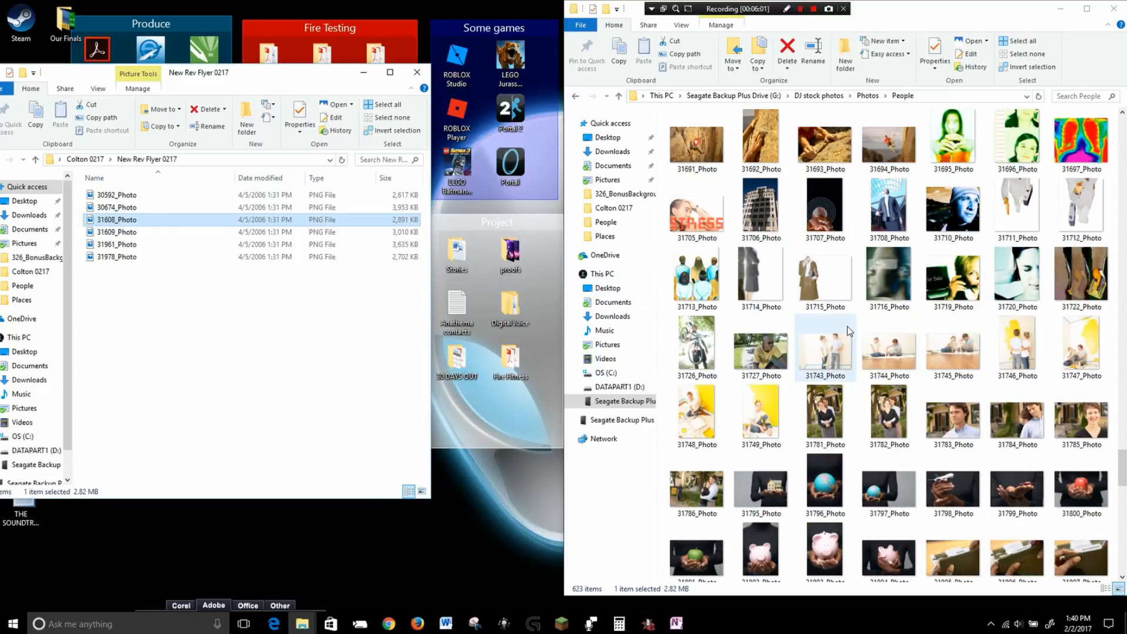
pyautogui.scroll(3, 849, 330)
pyautogui.doubleClick(954, 347)
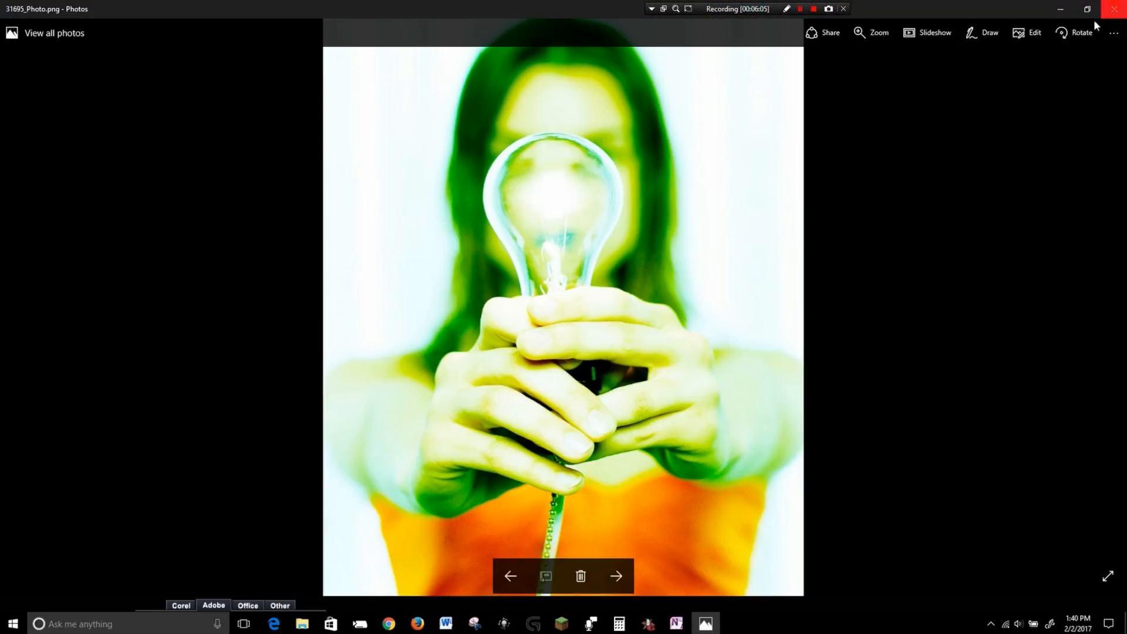
pyautogui.click(1114, 9)
# Copy 31430_Photo from the People folder into the New Rev Flyer 0217 folder.
pyautogui.scroll(8, 897, 411)
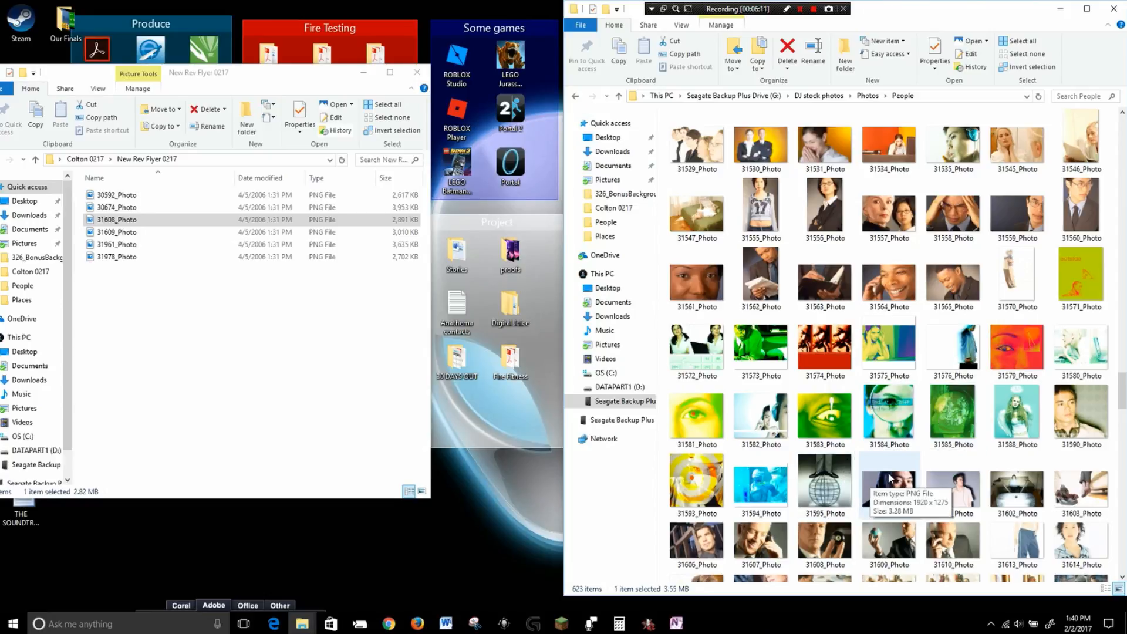
pyautogui.scroll(5, 900, 476)
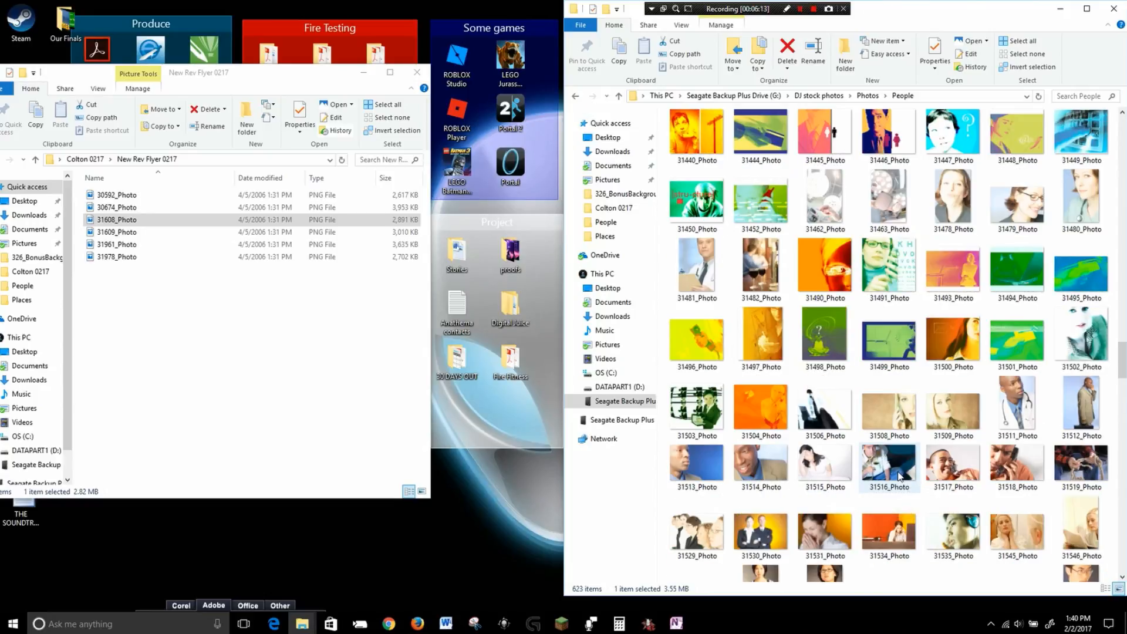
pyautogui.scroll(6, 900, 477)
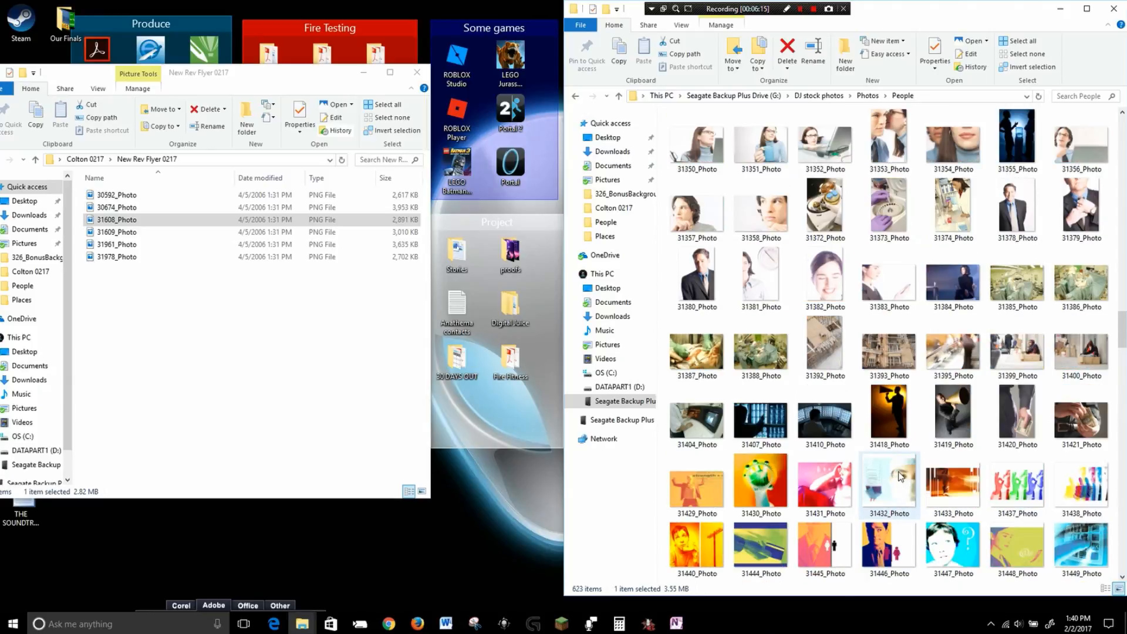
pyautogui.moveTo(769, 477); pyautogui.dragTo(216, 359)
pyautogui.click(214, 358)
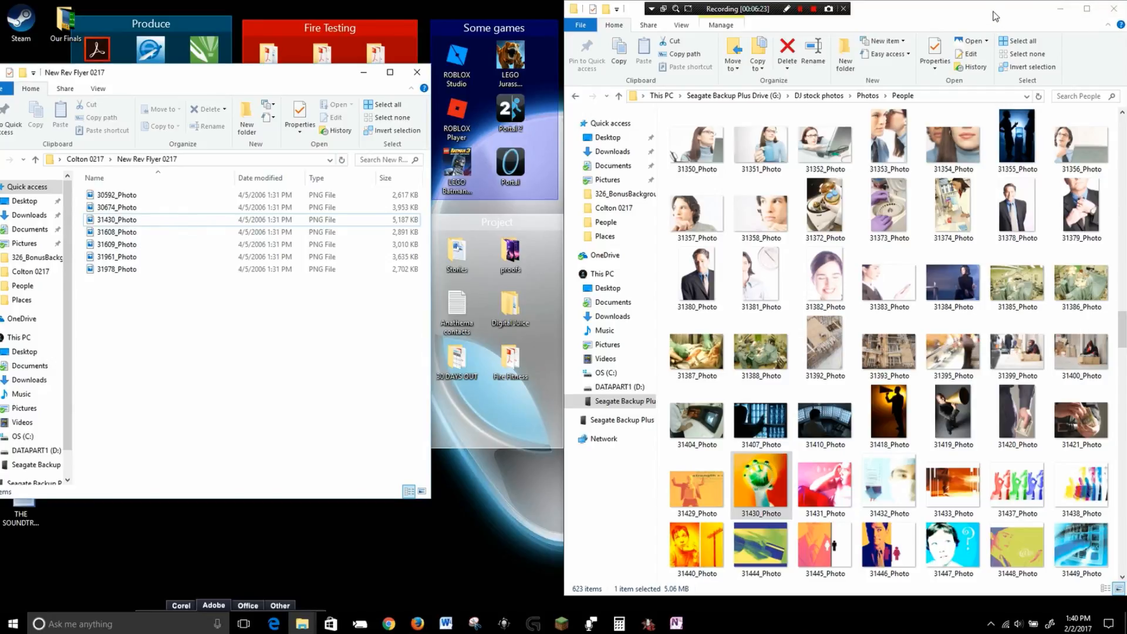
pyautogui.click(1112, 11)
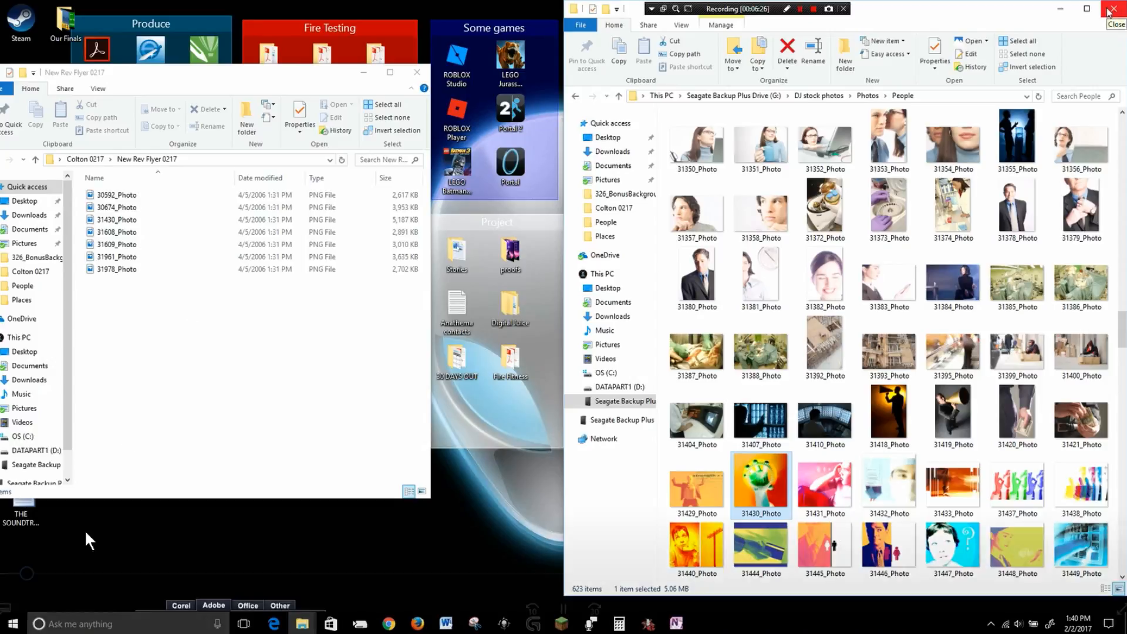
pyautogui.moveTo(26, 572); pyautogui.dragTo(35, 573)
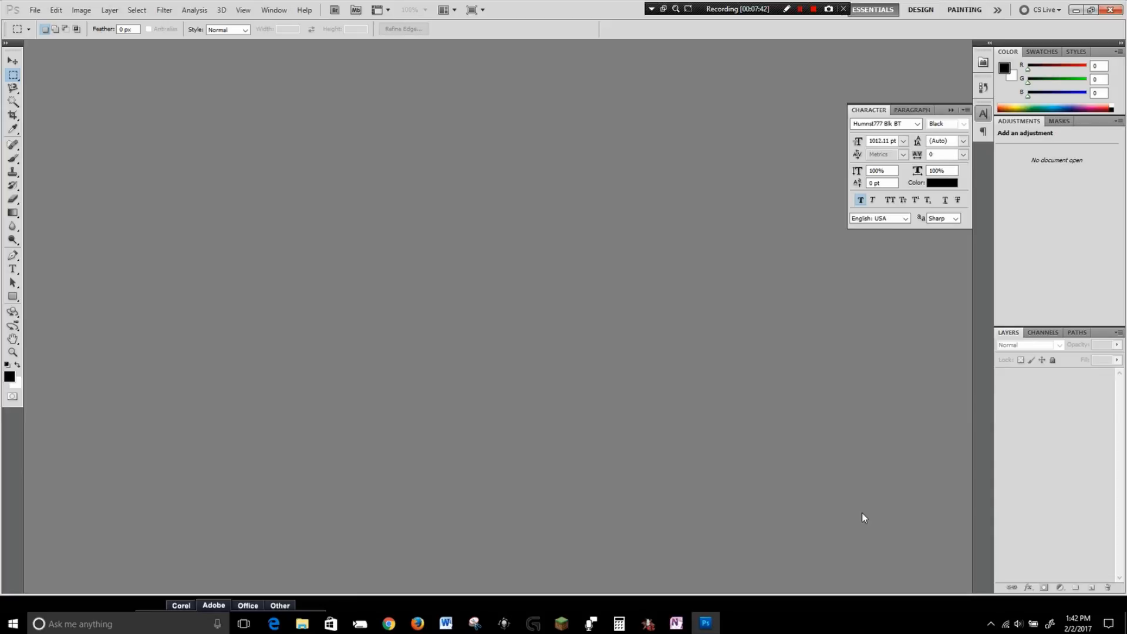
# Start a new document 5.75 inches wide and 8.75 inches high at 300 pixels/inch.
pyautogui.click(35, 10)
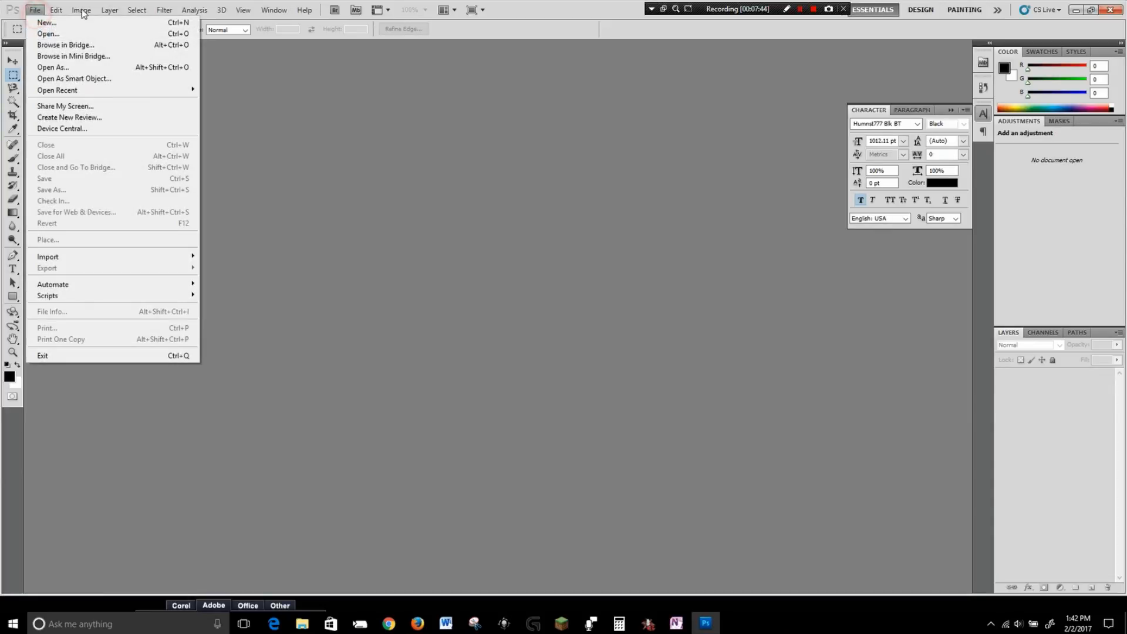
pyautogui.click(50, 24)
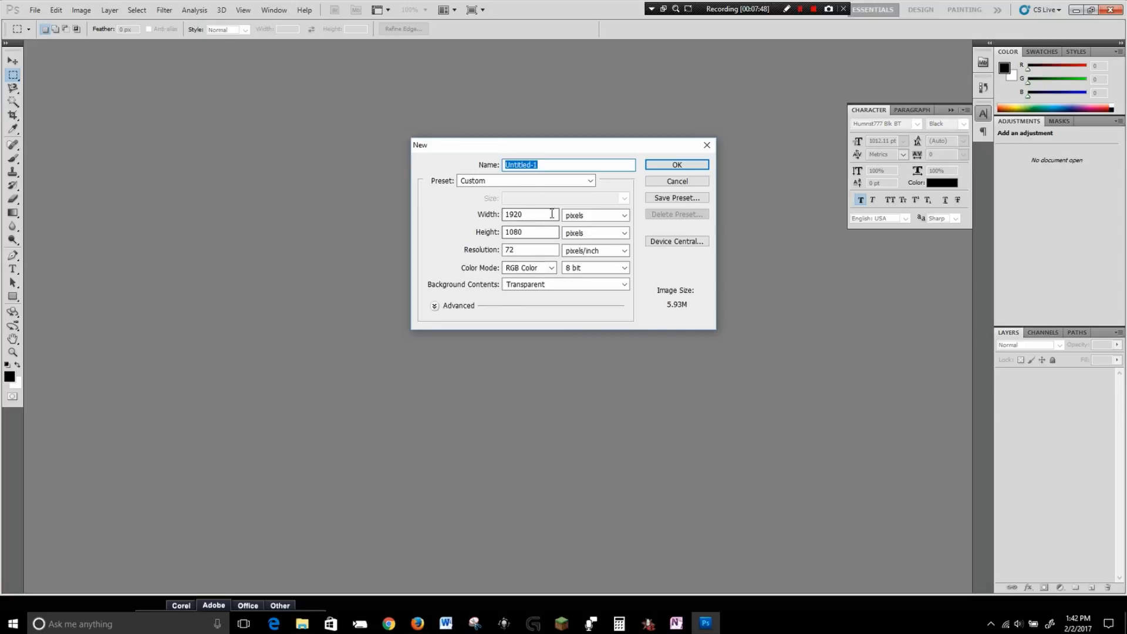
pyautogui.click(588, 218)
pyautogui.click(620, 216)
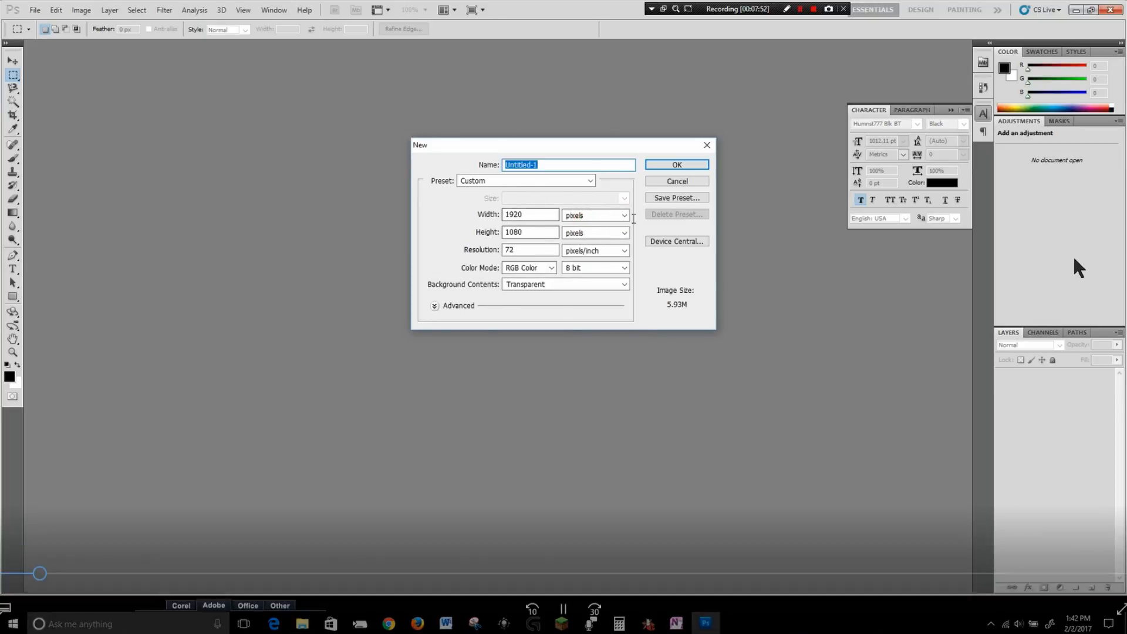
pyautogui.click(624, 218)
pyautogui.click(587, 237)
pyautogui.moveTo(536, 215); pyautogui.dragTo(477, 212)
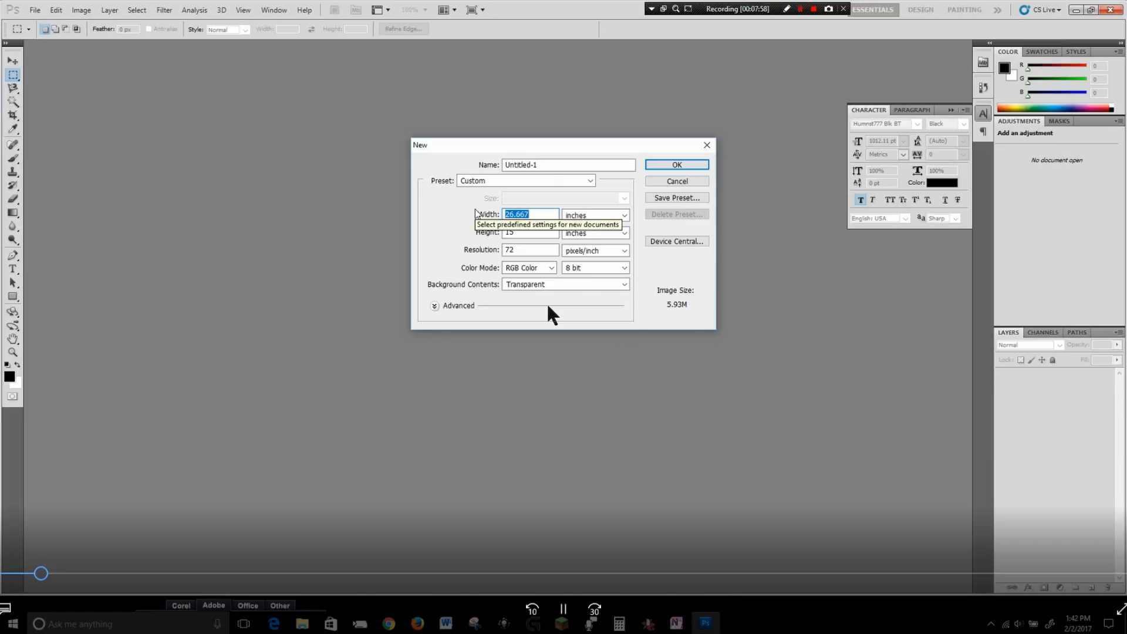
pyautogui.write('5.75')
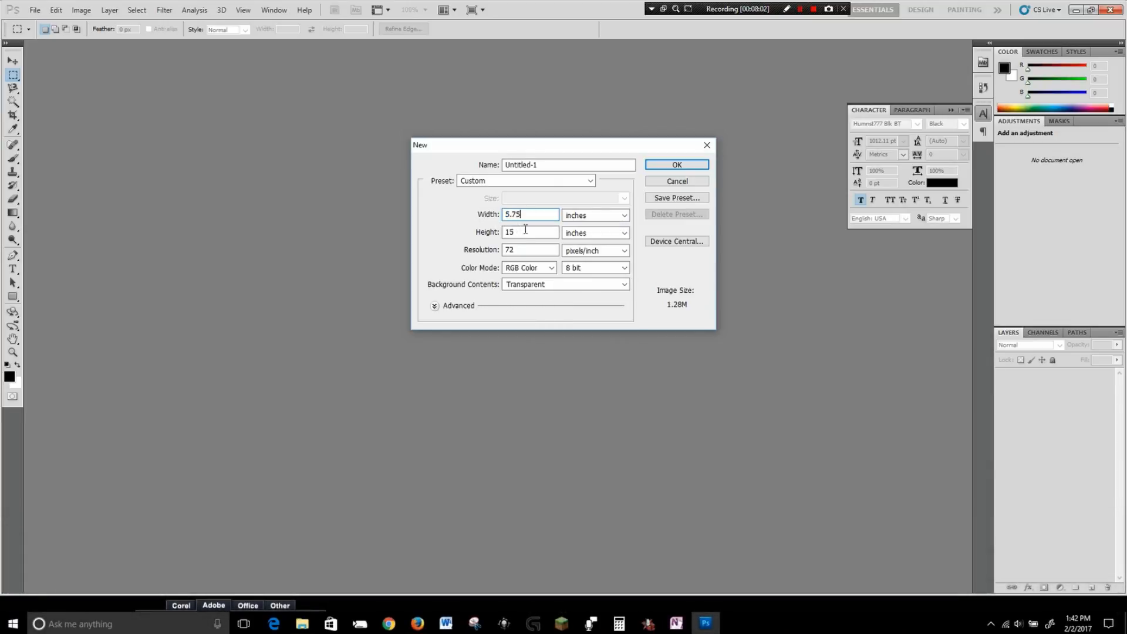
pyautogui.moveTo(525, 229); pyautogui.dragTo(496, 231)
pyautogui.write('8.7')
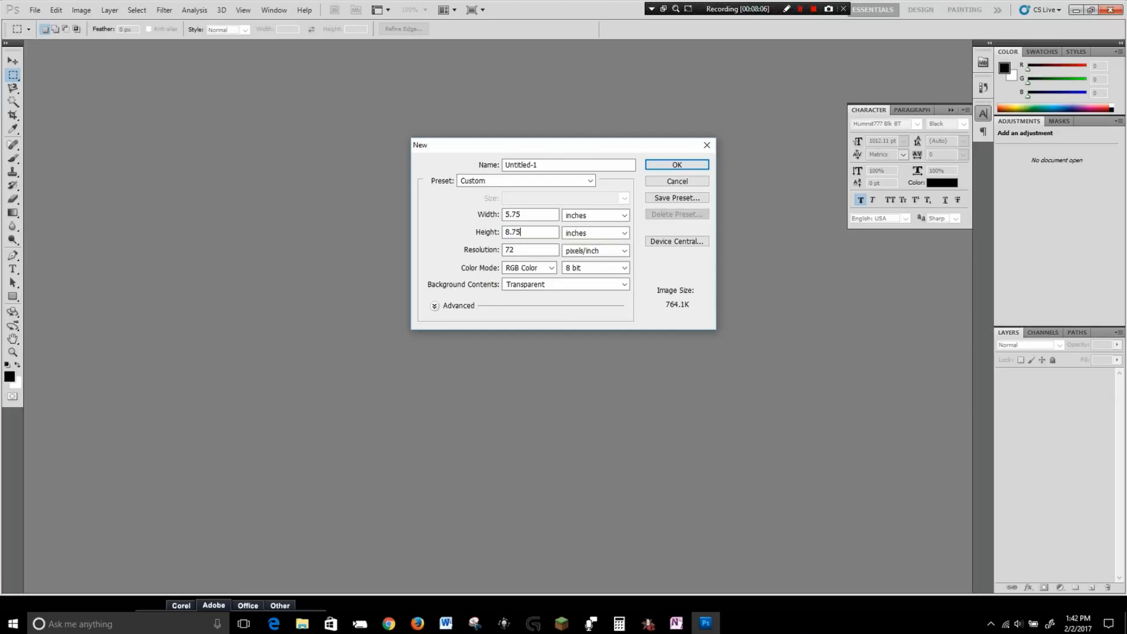
pyautogui.moveTo(525, 253); pyautogui.dragTo(461, 250)
pyautogui.write('300')
# Name the new document 2017 intro flyer and create it.
pyautogui.moveTo(567, 165); pyautogui.dragTo(467, 159)
pyautogui.write('20')
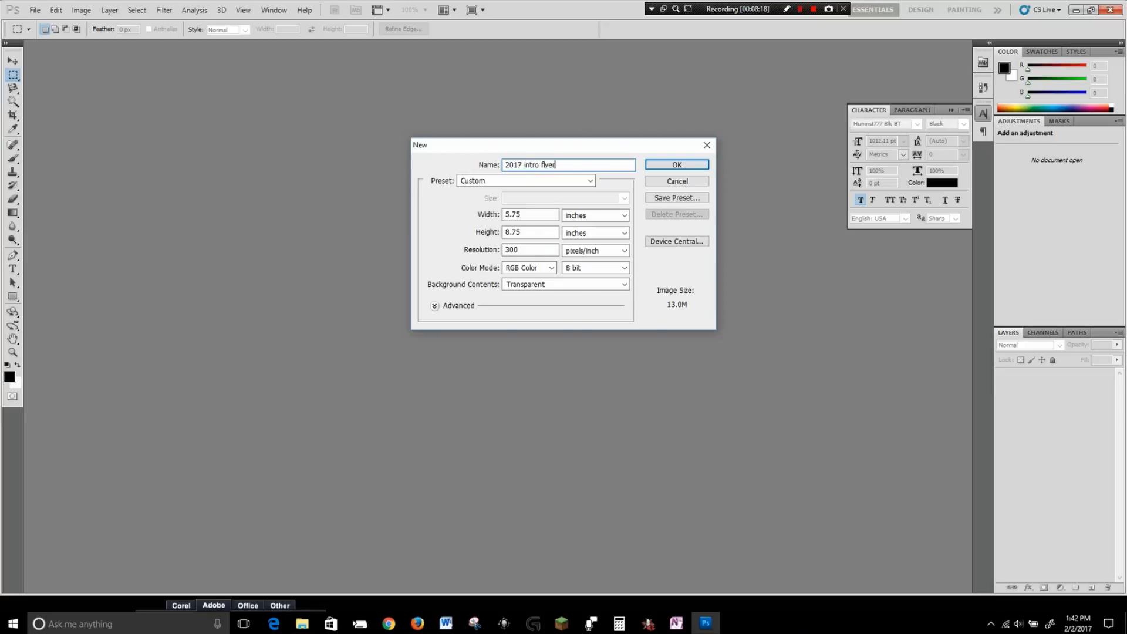
pyautogui.write('17 intro flyer')
pyautogui.press('Return')
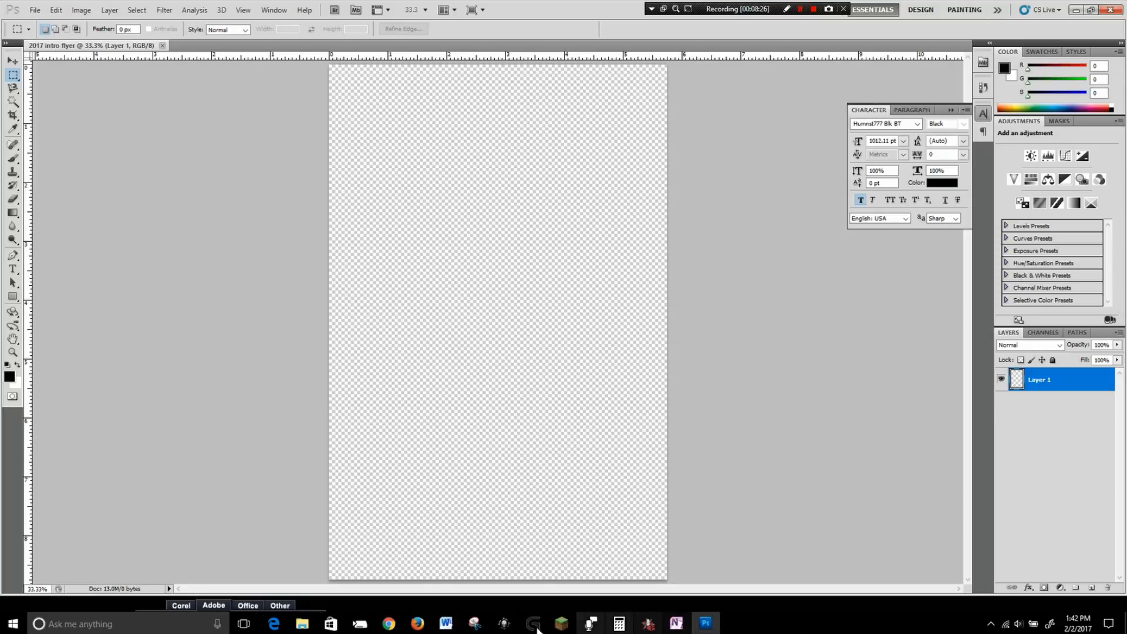
# Open the Places folder under DJ stock photos > Photos and browse its thumbnails for images.
pyautogui.moveTo(297, 625)
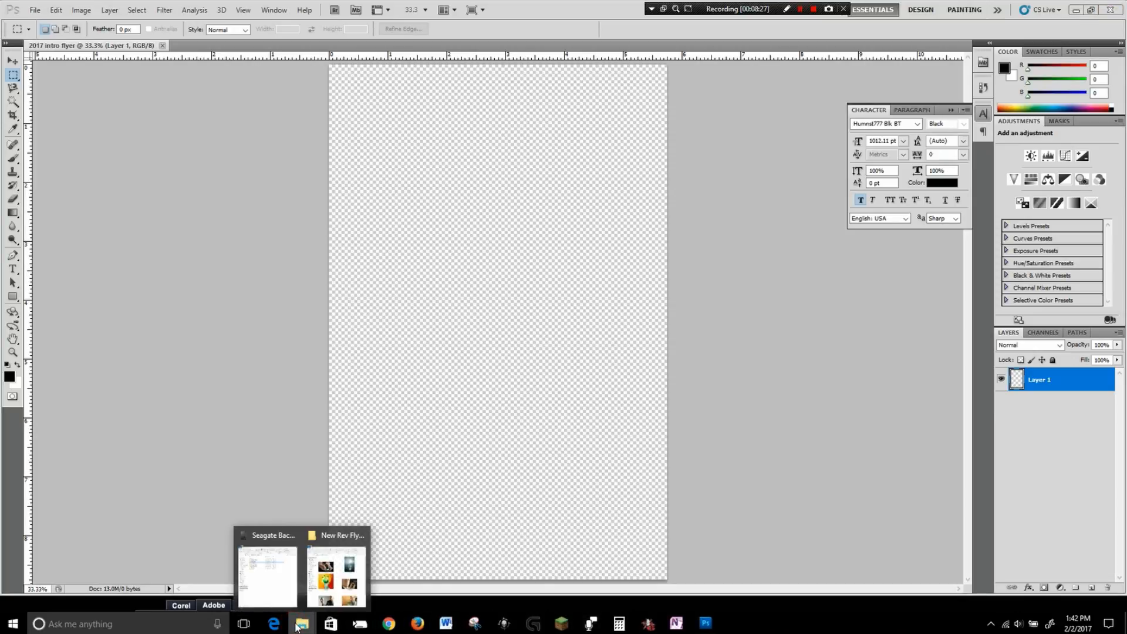
pyautogui.click(341, 593)
pyautogui.moveTo(300, 624)
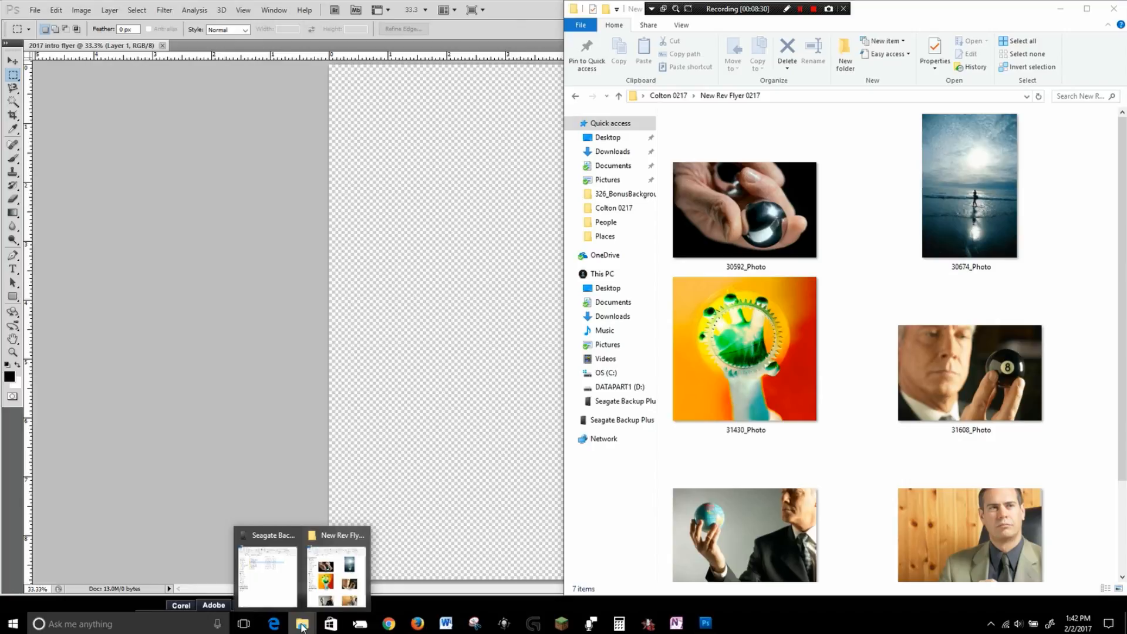
pyautogui.click(270, 564)
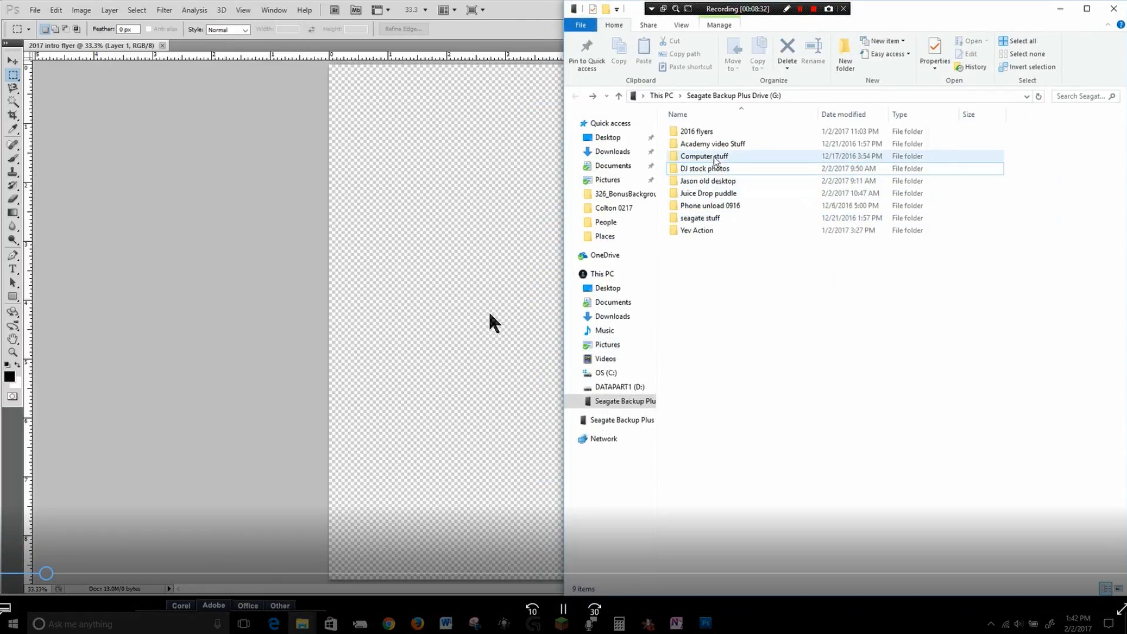
pyautogui.click(711, 169)
pyautogui.doubleClick(710, 169)
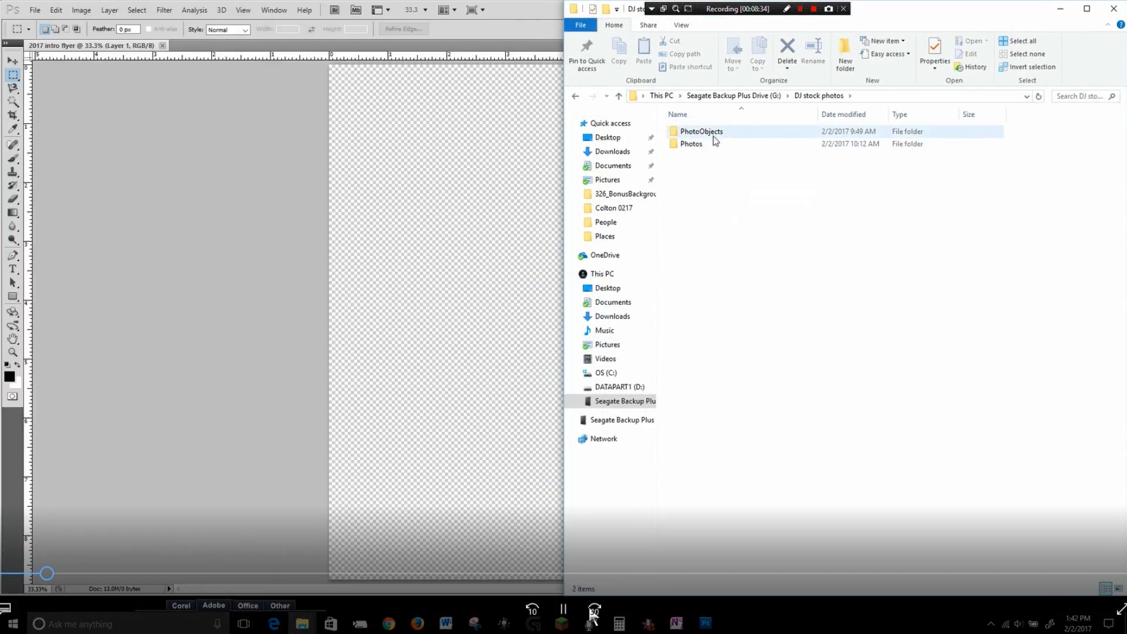
pyautogui.doubleClick(698, 143)
pyautogui.doubleClick(692, 143)
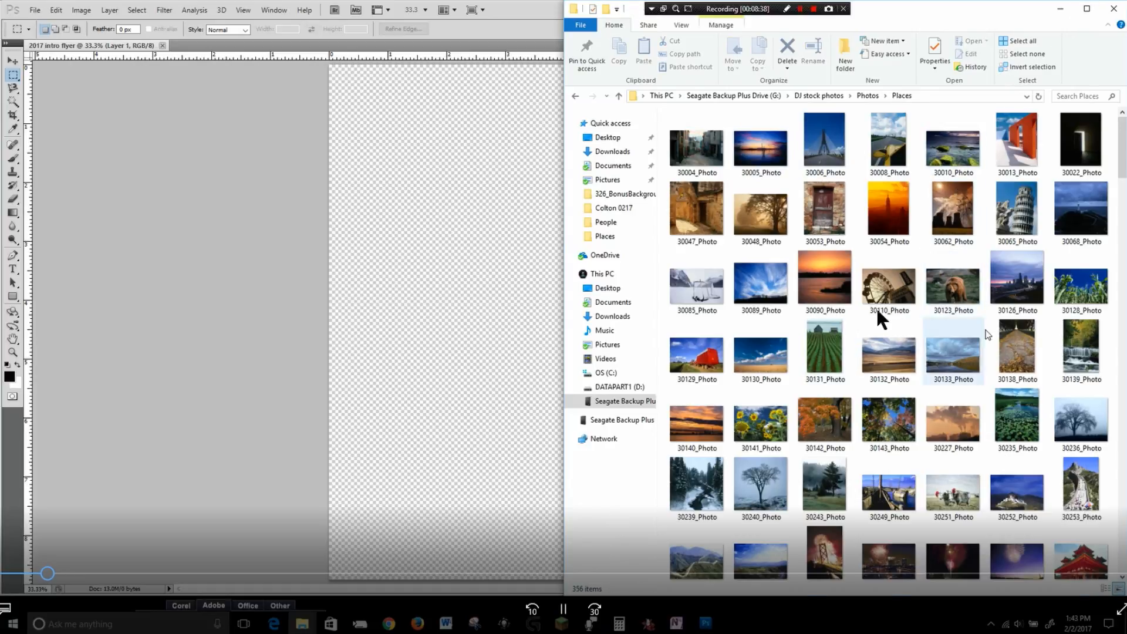
pyautogui.scroll(-5, 878, 314)
pyautogui.scroll(-3, 988, 336)
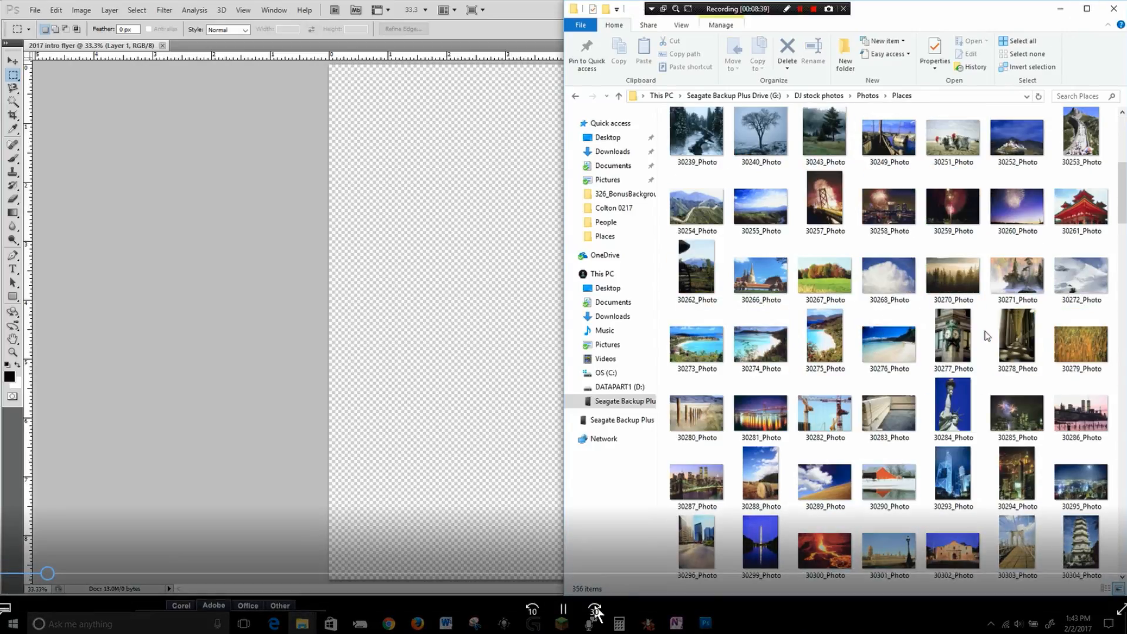
pyautogui.scroll(-6, 987, 335)
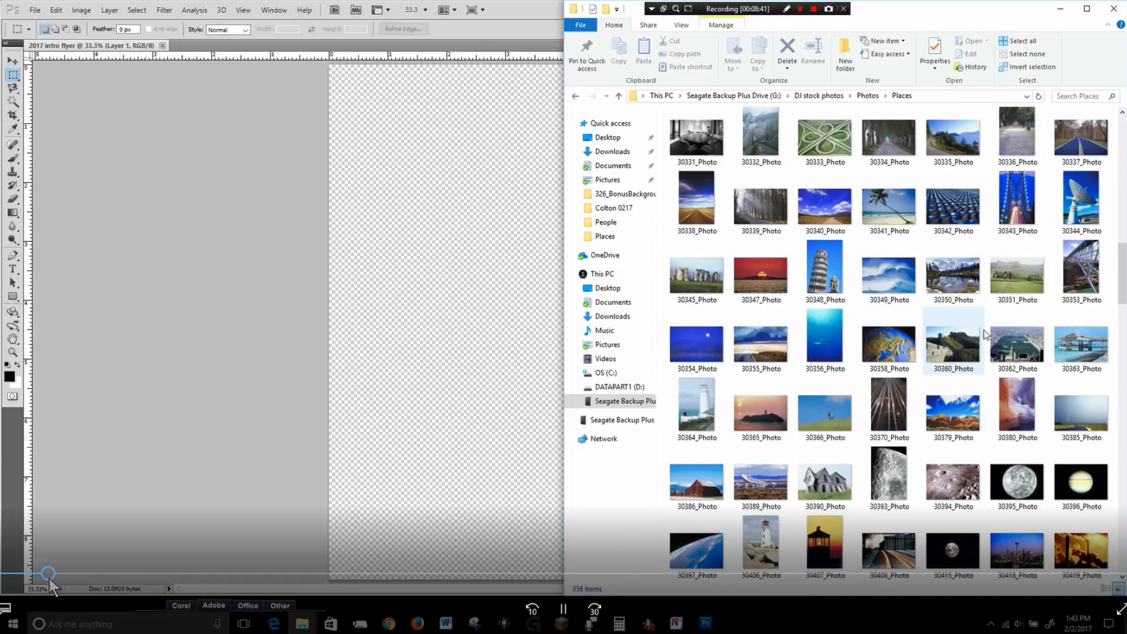
pyautogui.scroll(-6, 985, 333)
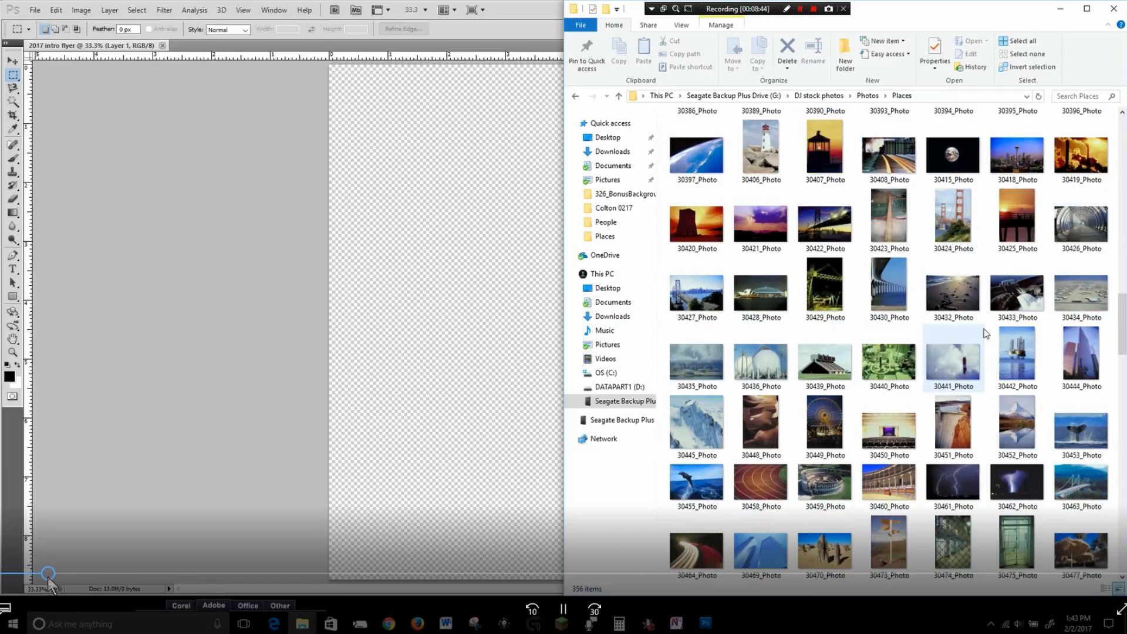
pyautogui.scroll(-3, 985, 333)
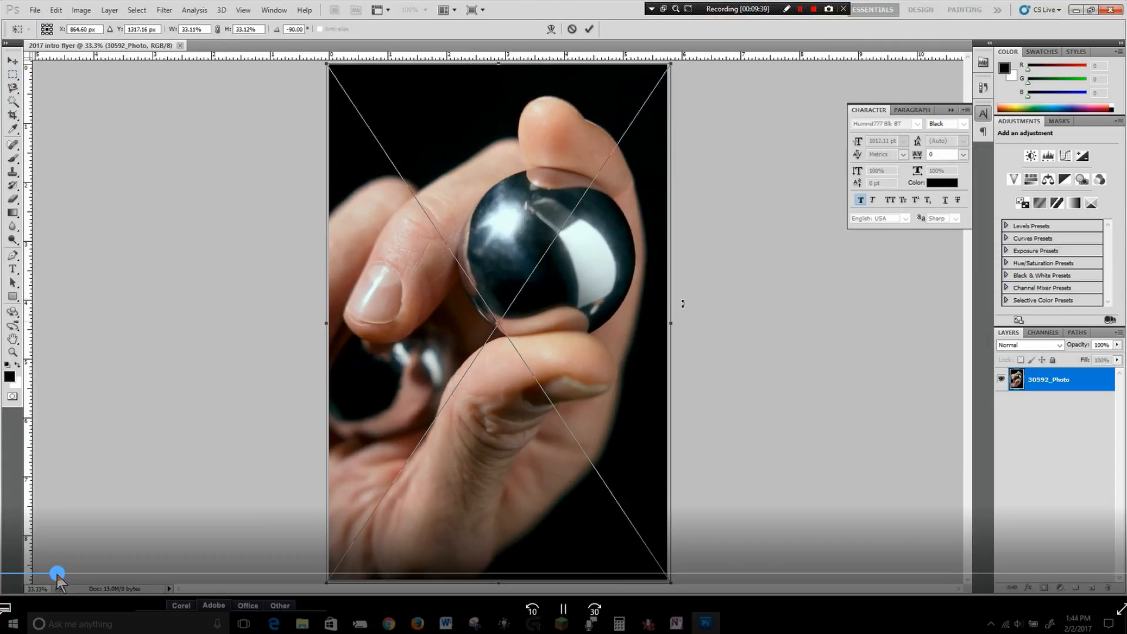
# Commit the placement of 30592_Photo on the flyer canvas.
pyautogui.press('Return')
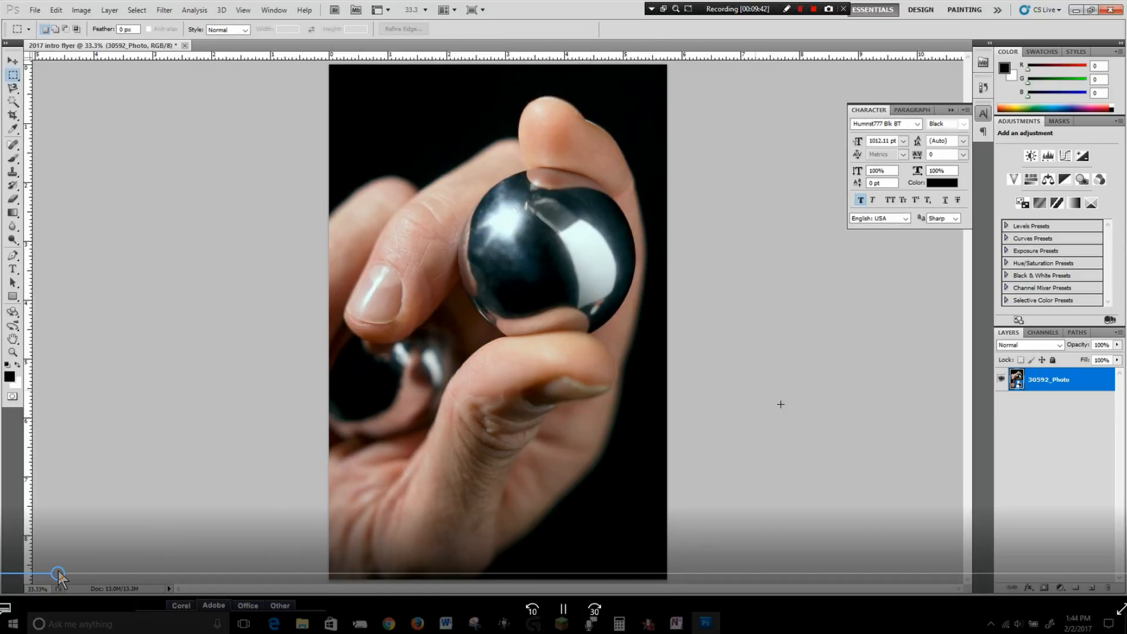
pyautogui.moveTo(59, 574); pyautogui.dragTo(111, 575)
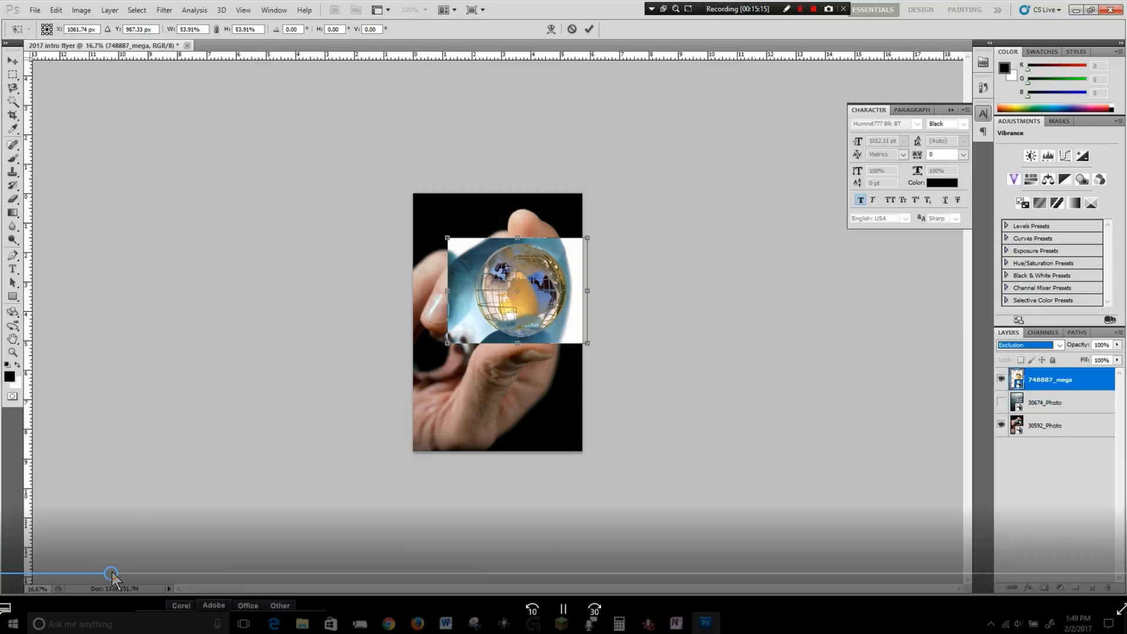
pyautogui.moveTo(112, 572); pyautogui.dragTo(171, 574)
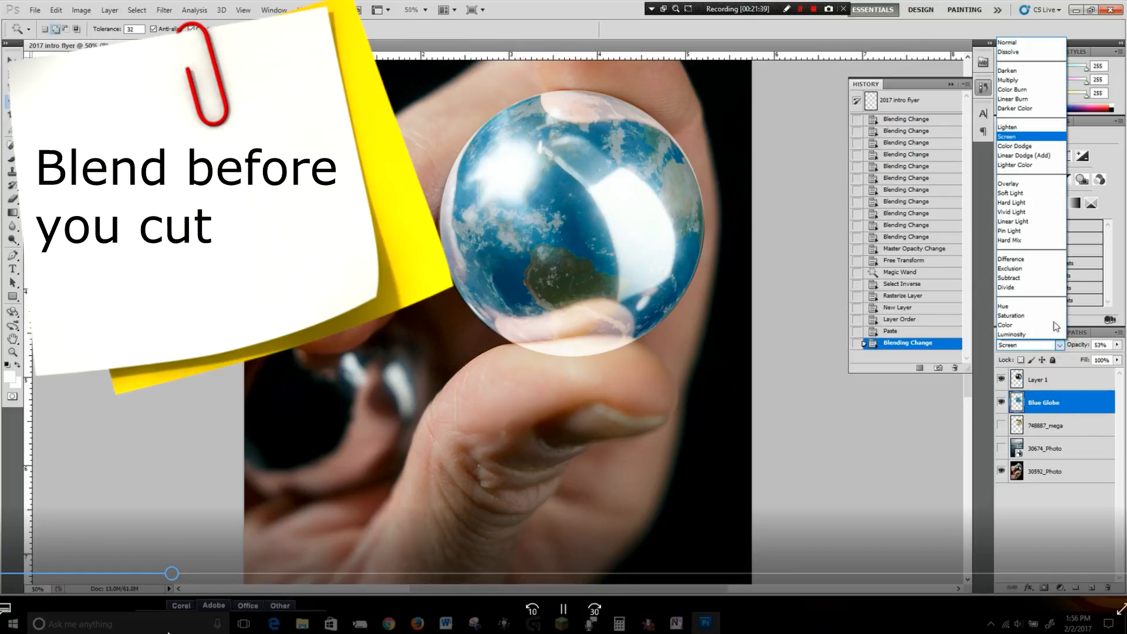
pyautogui.moveTo(173, 571); pyautogui.dragTo(185, 575)
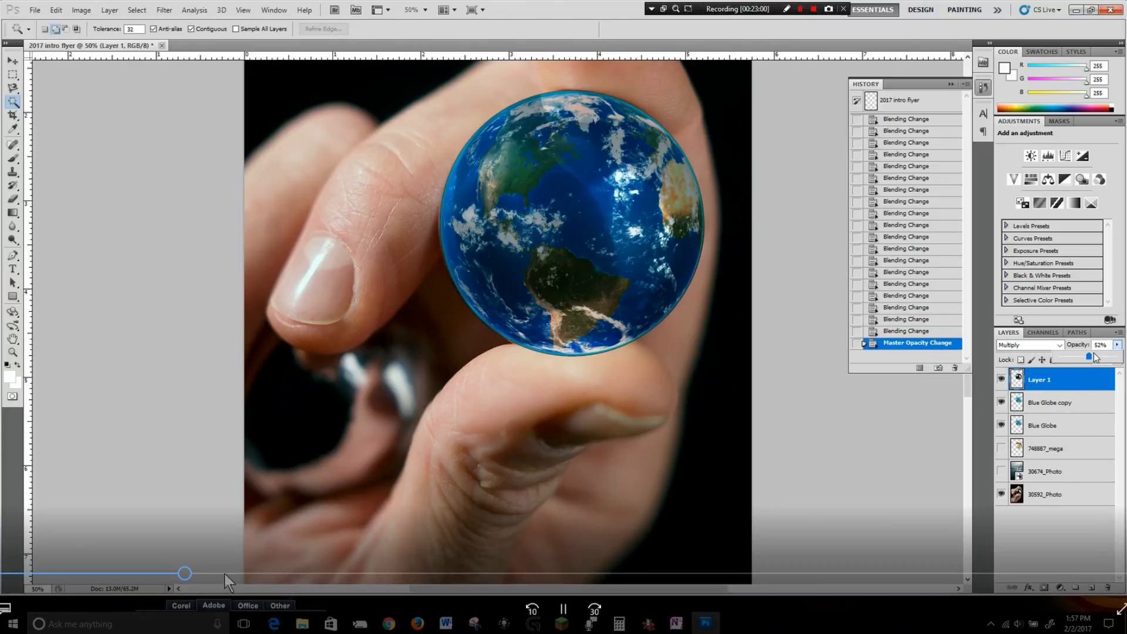
pyautogui.moveTo(187, 573)
pyautogui.mouseDown()
pyautogui.moveTo(241, 576)
pyautogui.moveTo(225, 575)
pyautogui.mouseUp()
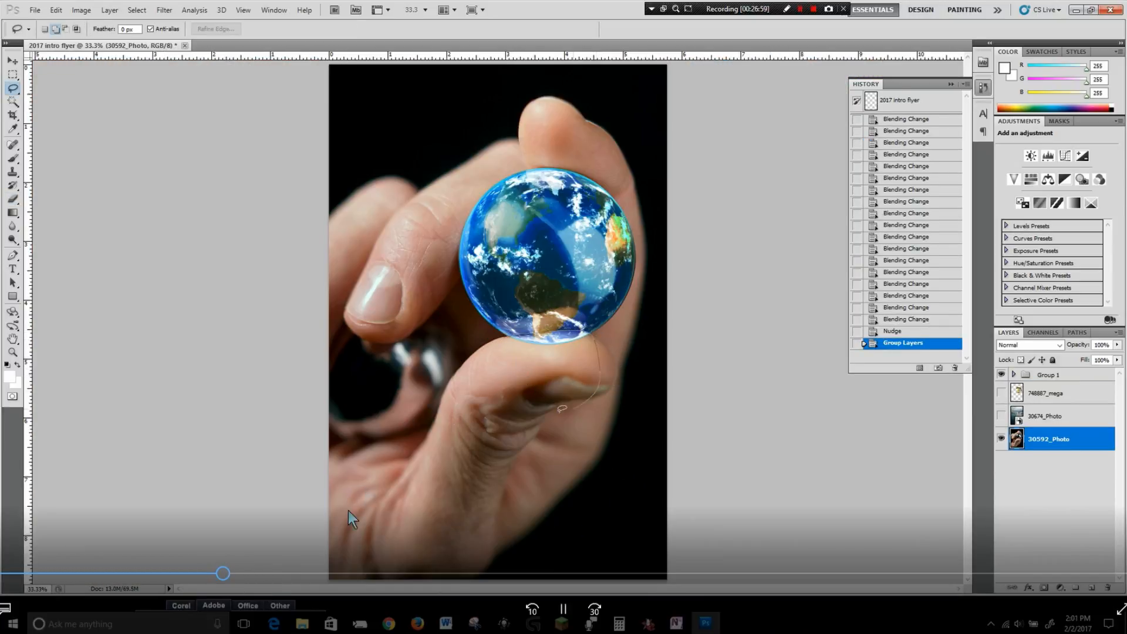
pyautogui.moveTo(226, 575); pyautogui.dragTo(260, 574)
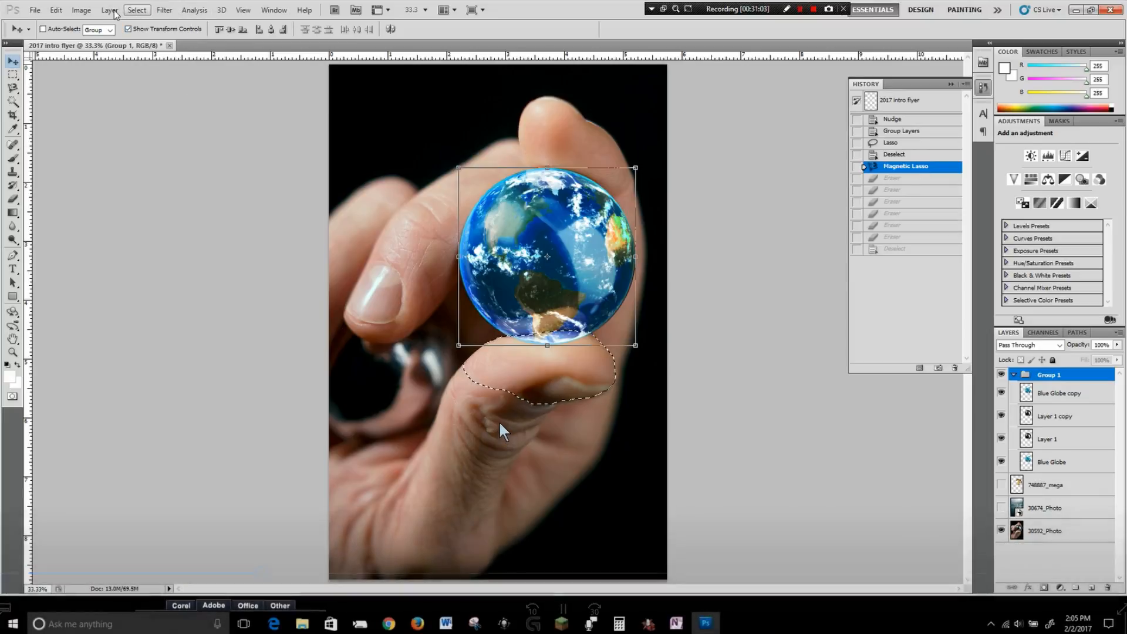
pyautogui.moveTo(261, 569); pyautogui.dragTo(275, 579)
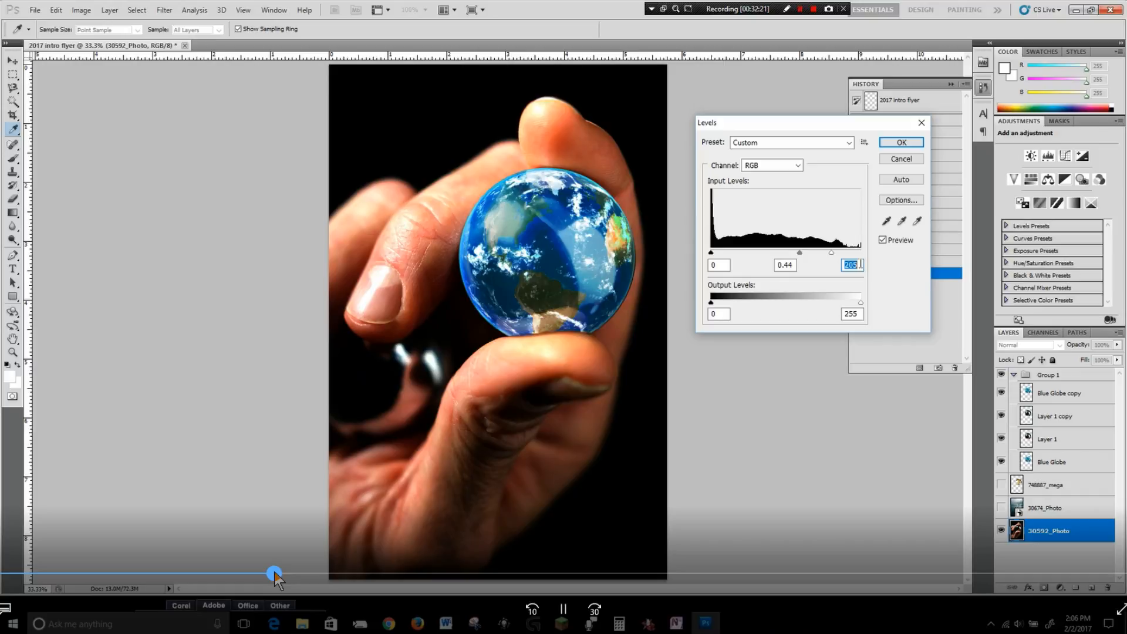
pyautogui.moveTo(274, 575); pyautogui.dragTo(303, 578)
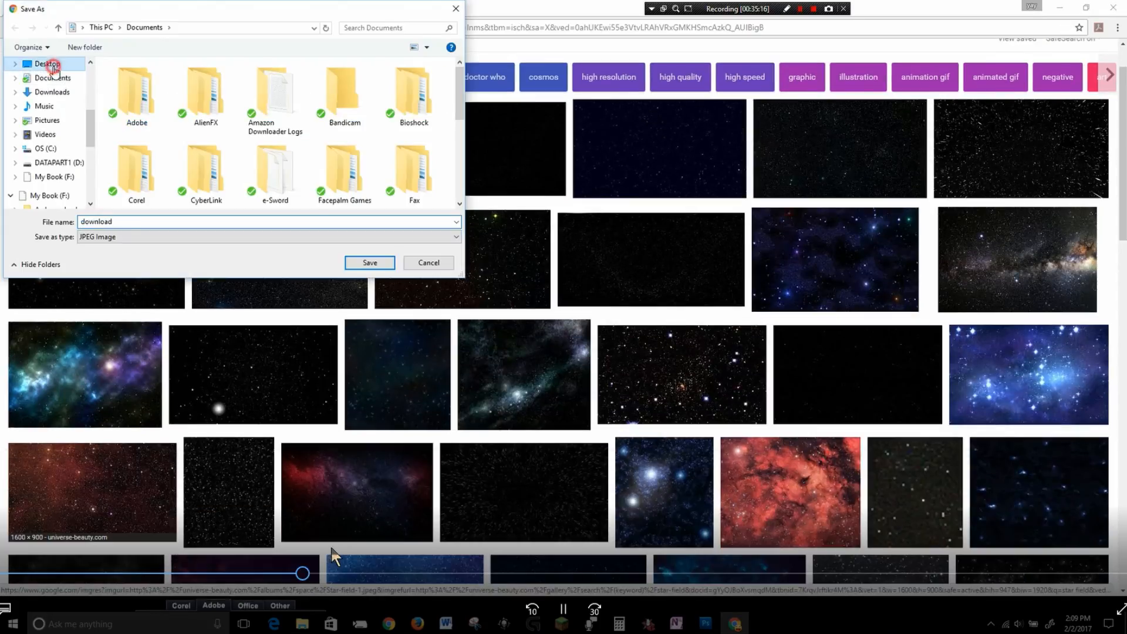
pyautogui.moveTo(302, 575); pyautogui.dragTo(327, 575)
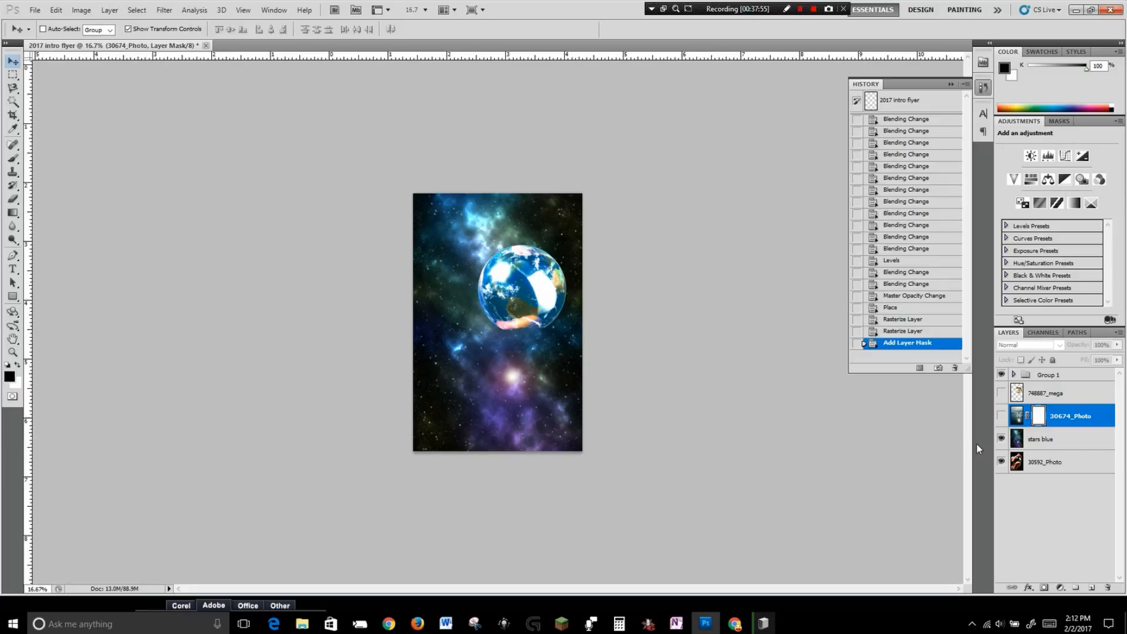
pyautogui.press('XF86TouchpadToggle')
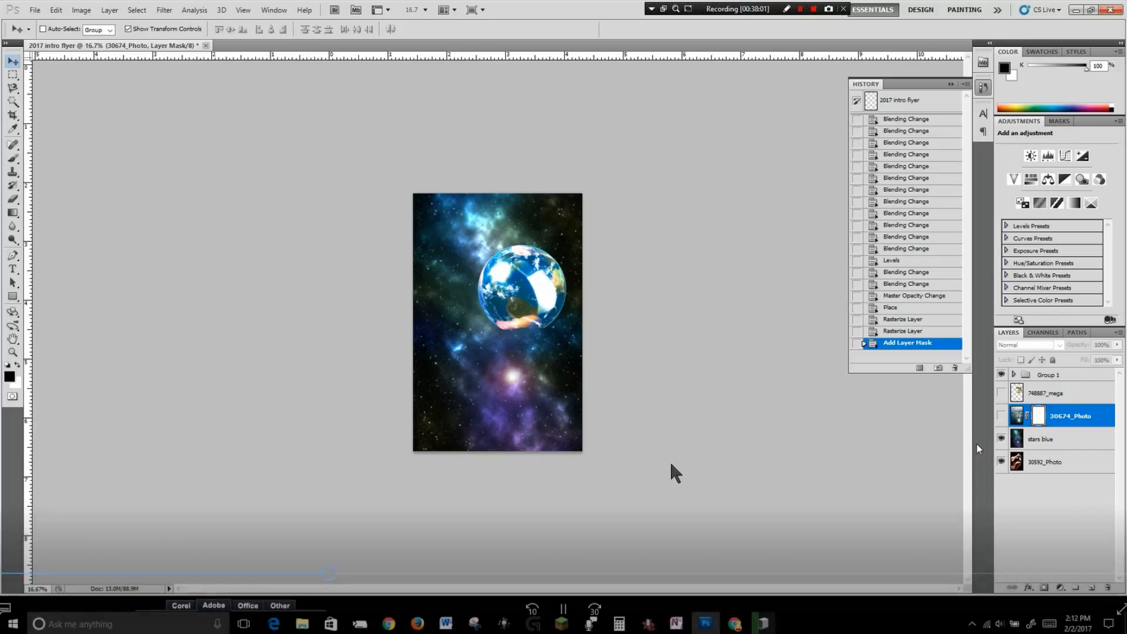
pyautogui.moveTo(330, 576); pyautogui.dragTo(384, 576)
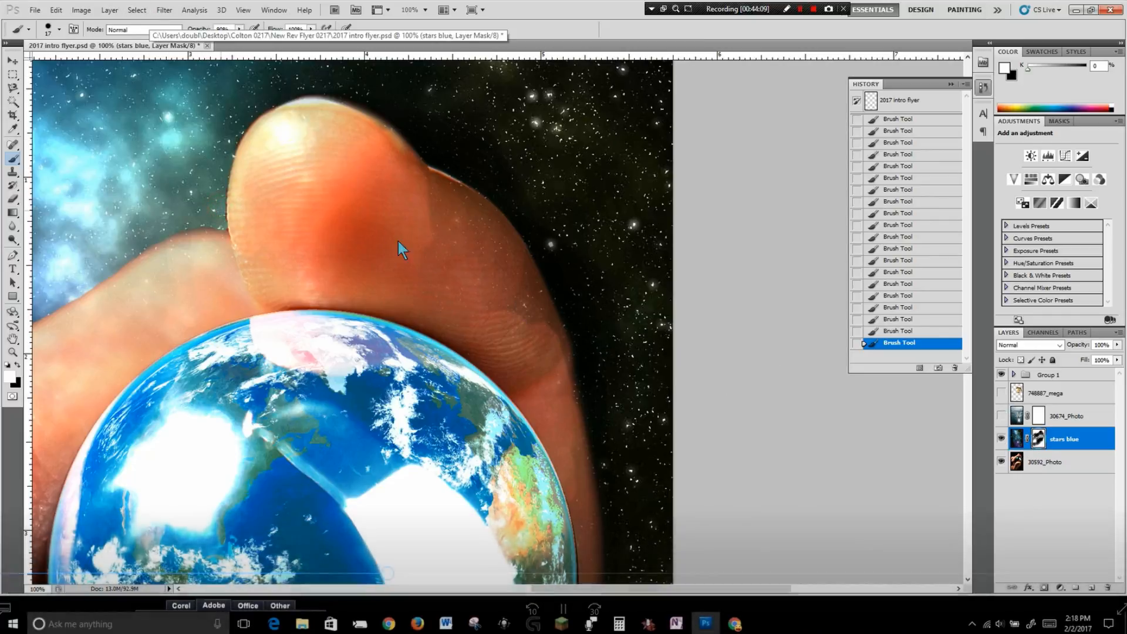
pyautogui.moveTo(387, 573); pyautogui.dragTo(579, 586)
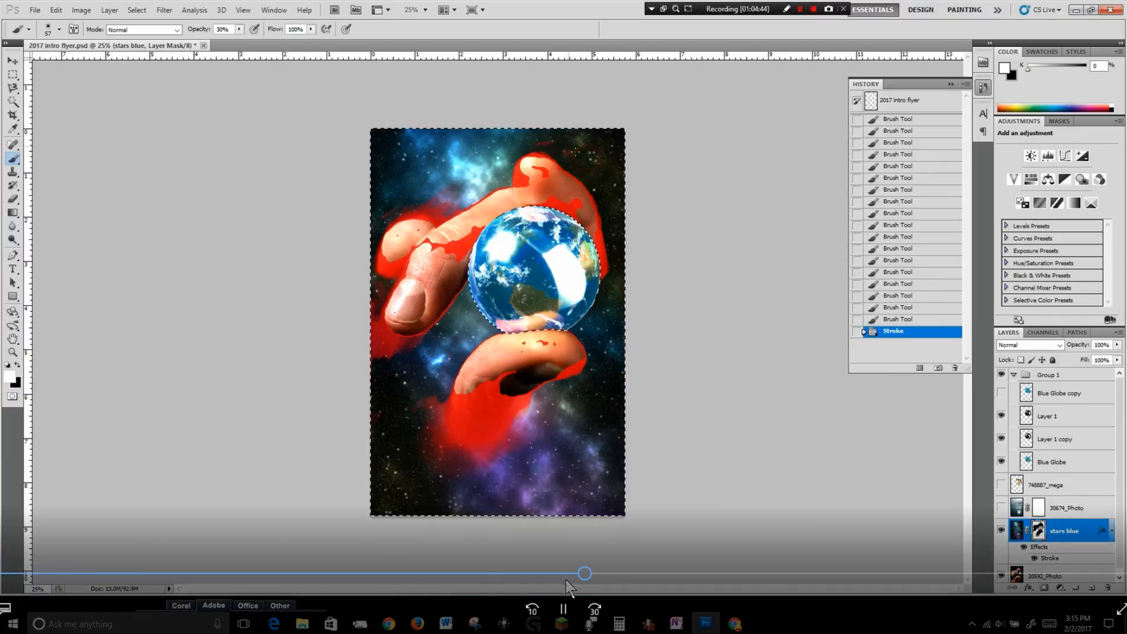
pyautogui.click(593, 575)
pyautogui.moveTo(595, 574); pyautogui.dragTo(664, 579)
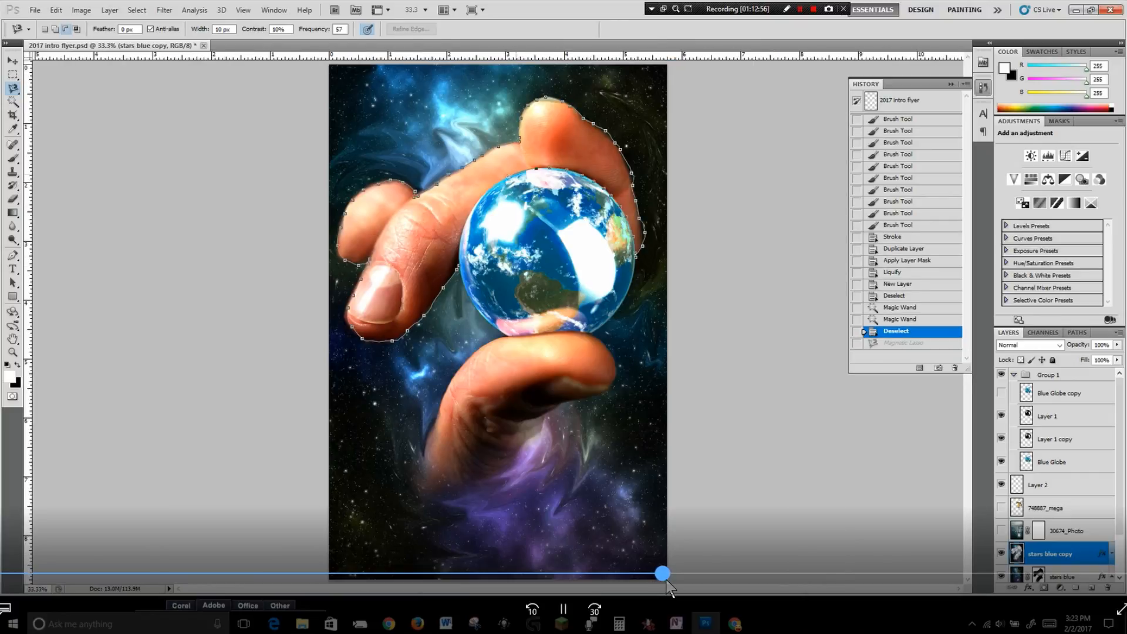
pyautogui.moveTo(669, 578); pyautogui.dragTo(780, 593)
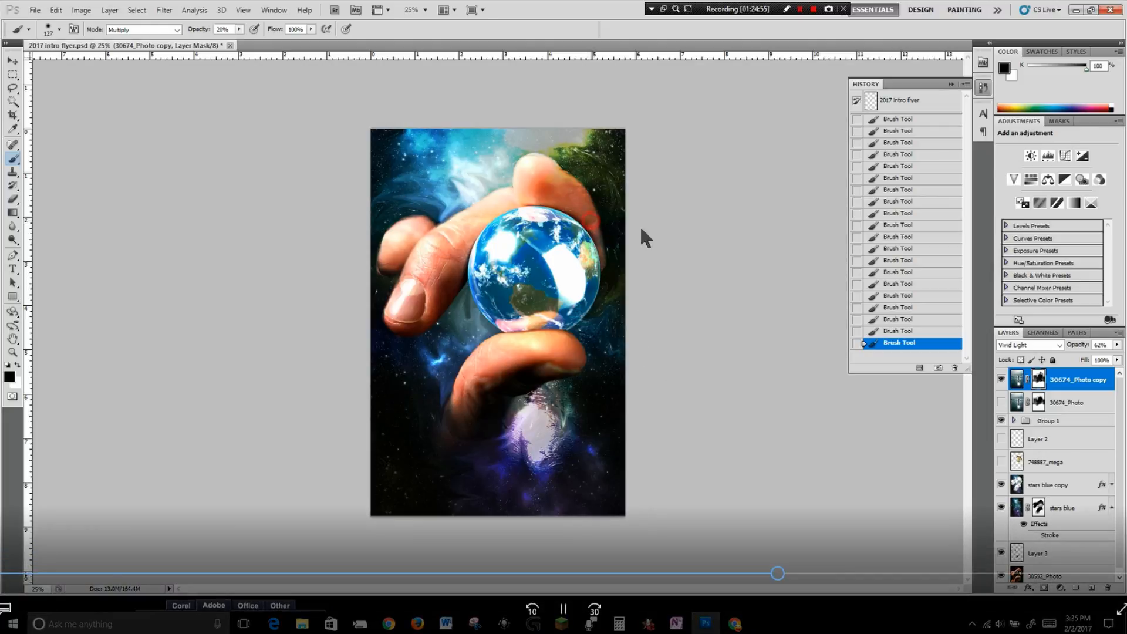
pyautogui.click(791, 574)
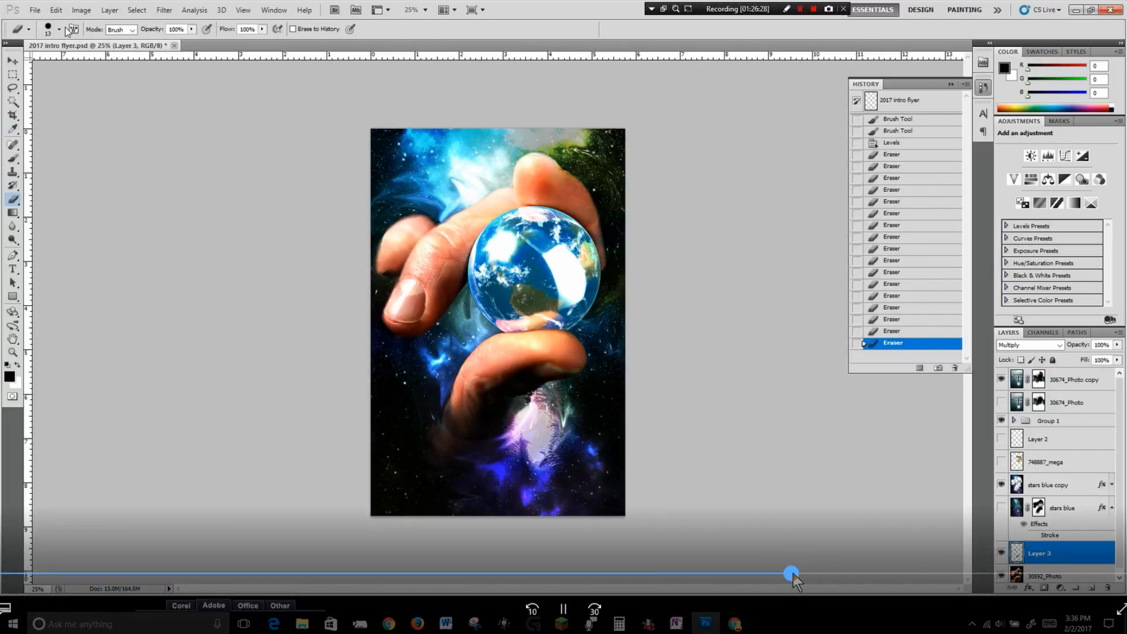
pyautogui.click(790, 574)
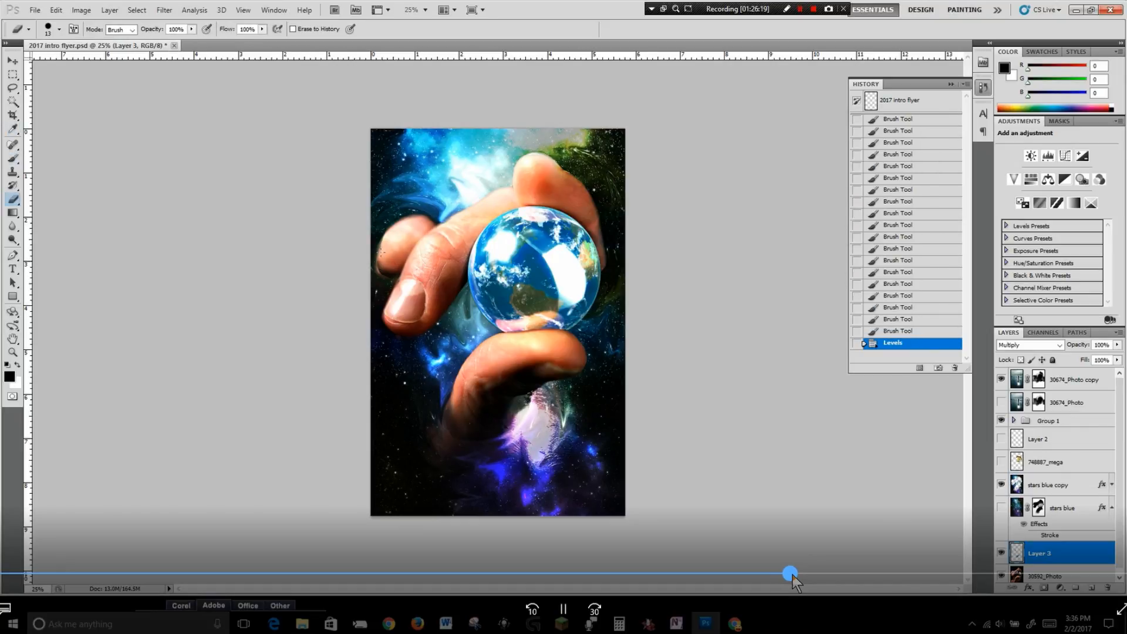
pyautogui.click(793, 574)
pyautogui.click(799, 574)
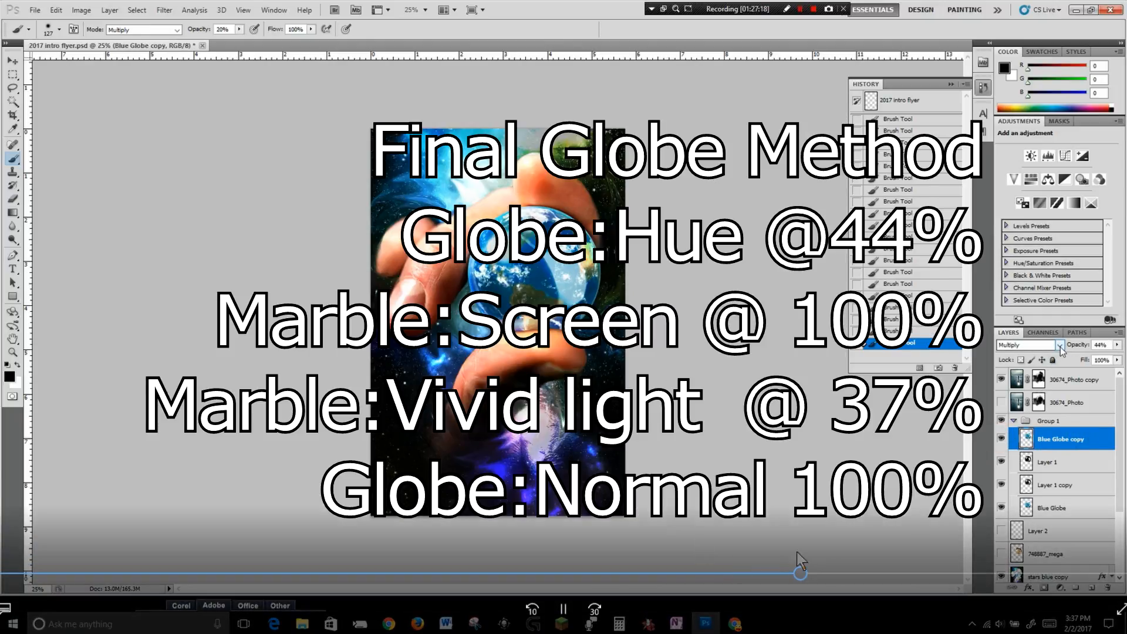
pyautogui.click(812, 576)
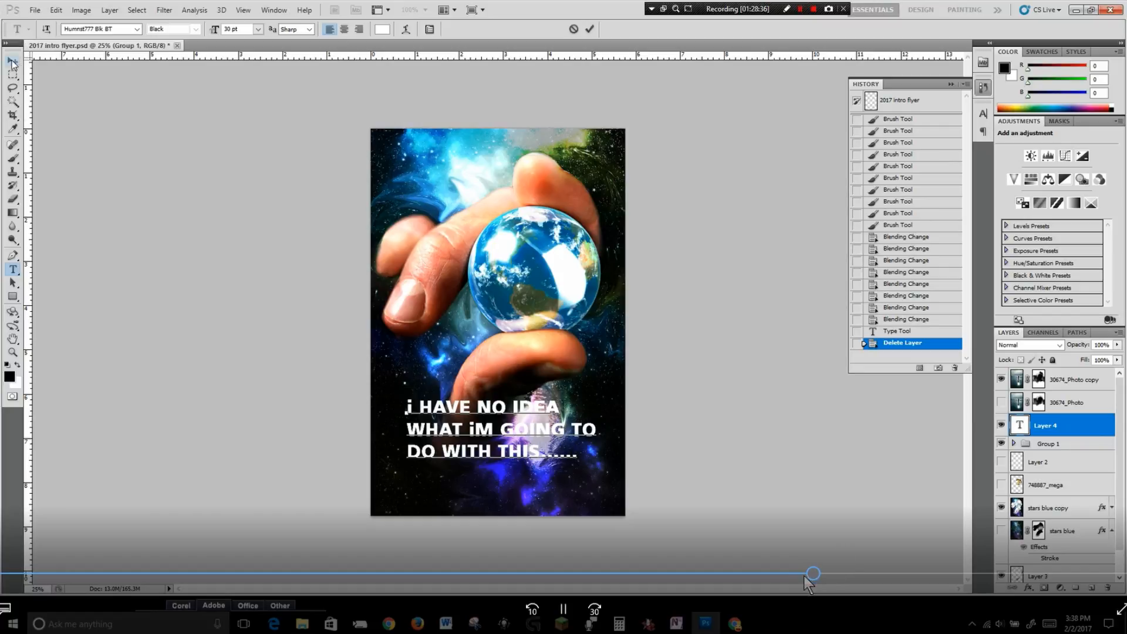
pyautogui.click(821, 572)
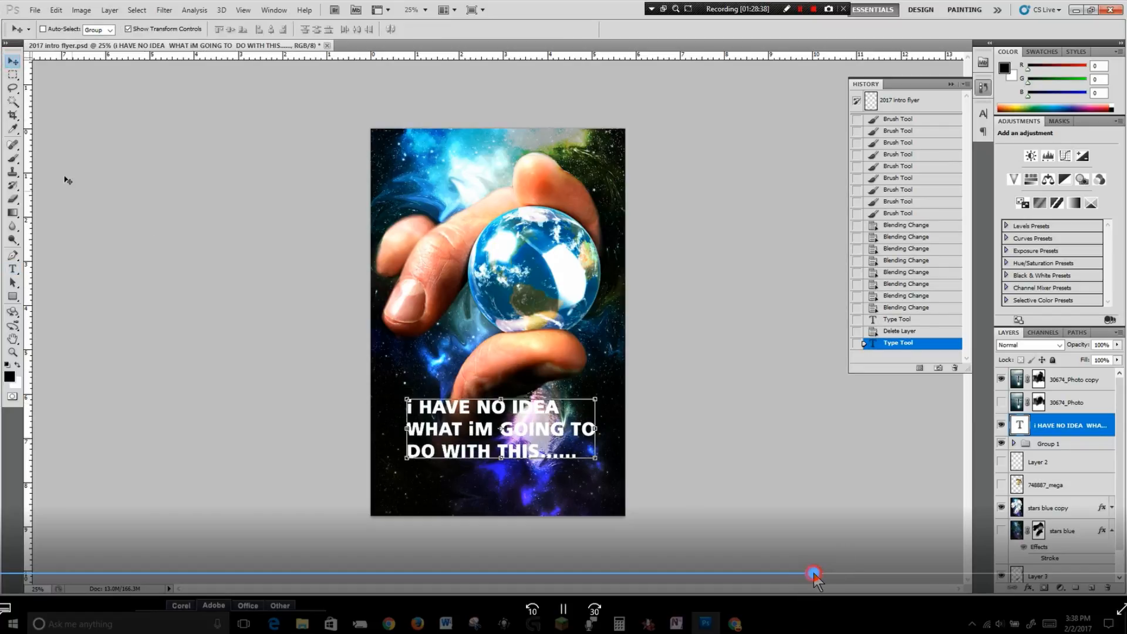
pyautogui.moveTo(822, 574); pyautogui.dragTo(878, 575)
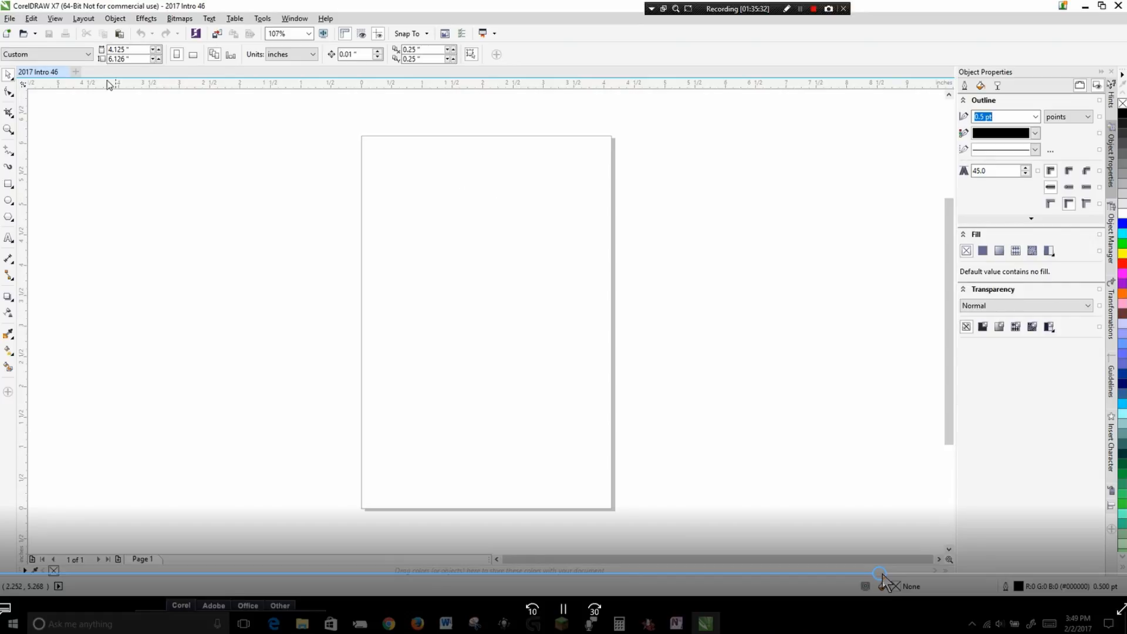
pyautogui.click(884, 574)
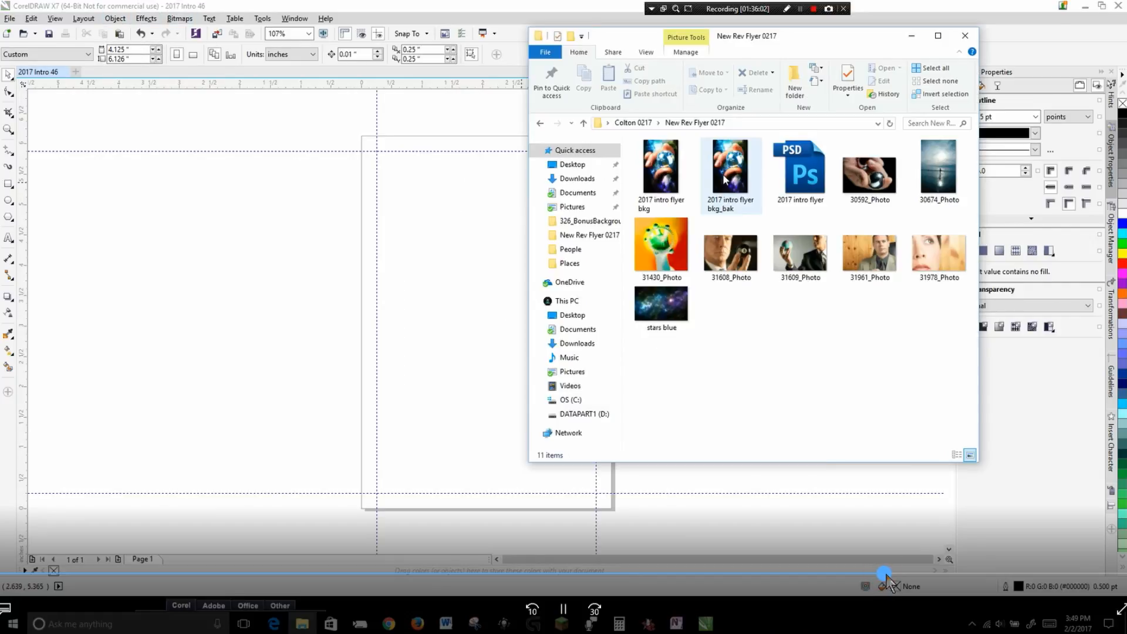
pyautogui.click(886, 575)
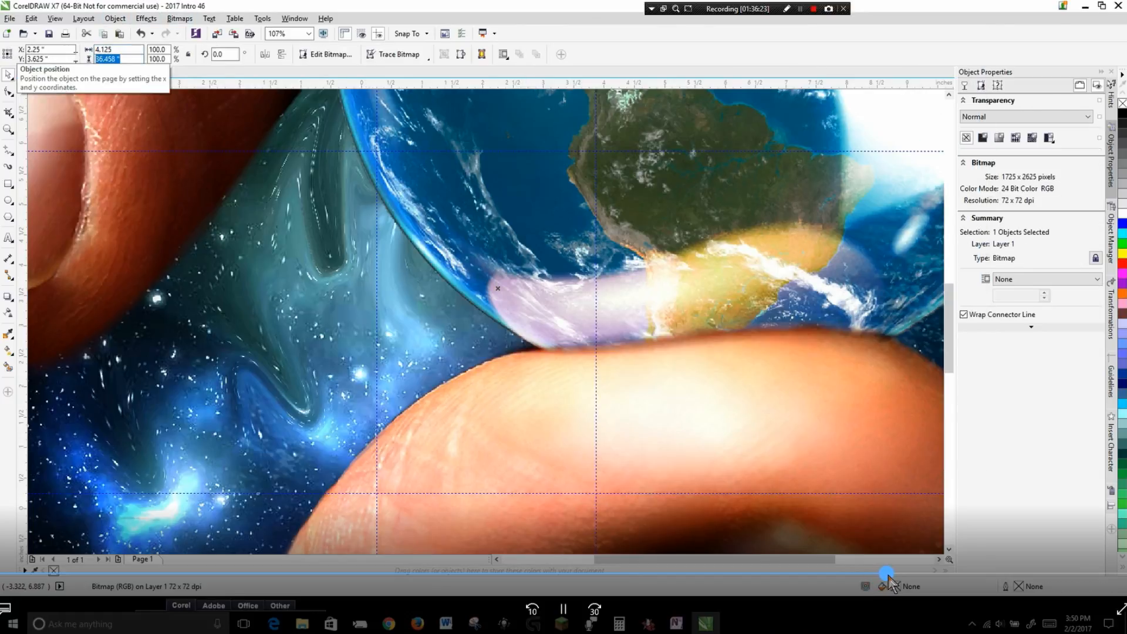
pyautogui.moveTo(890, 576); pyautogui.dragTo(916, 576)
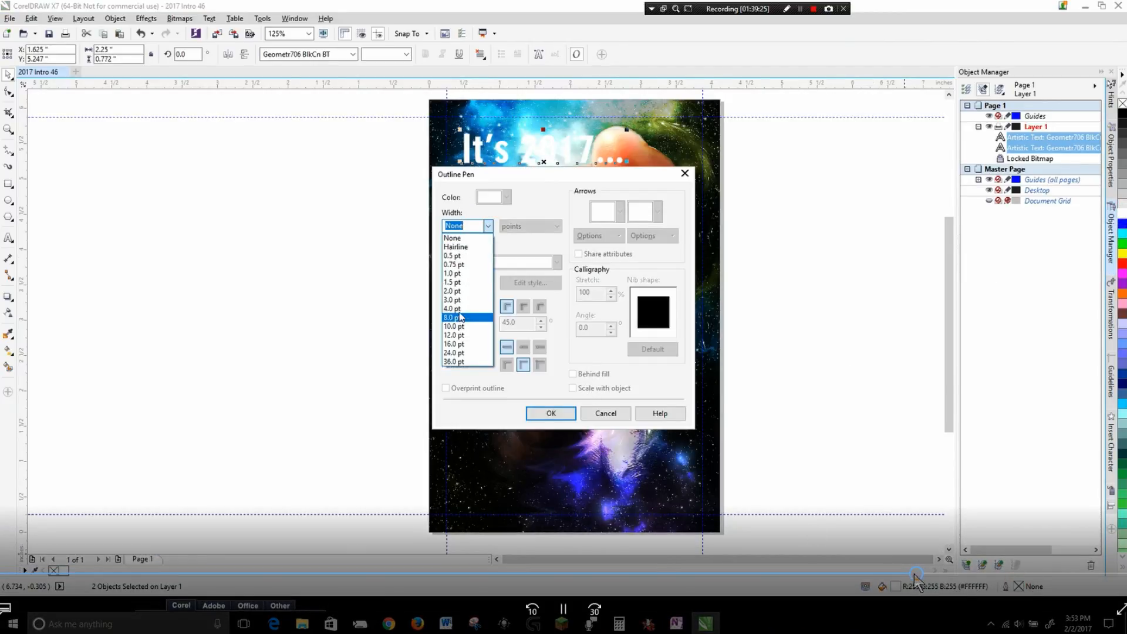
# Give the selected headline text a 4.0 pt outline in the Outline Pen settings.
pyautogui.click(464, 308)
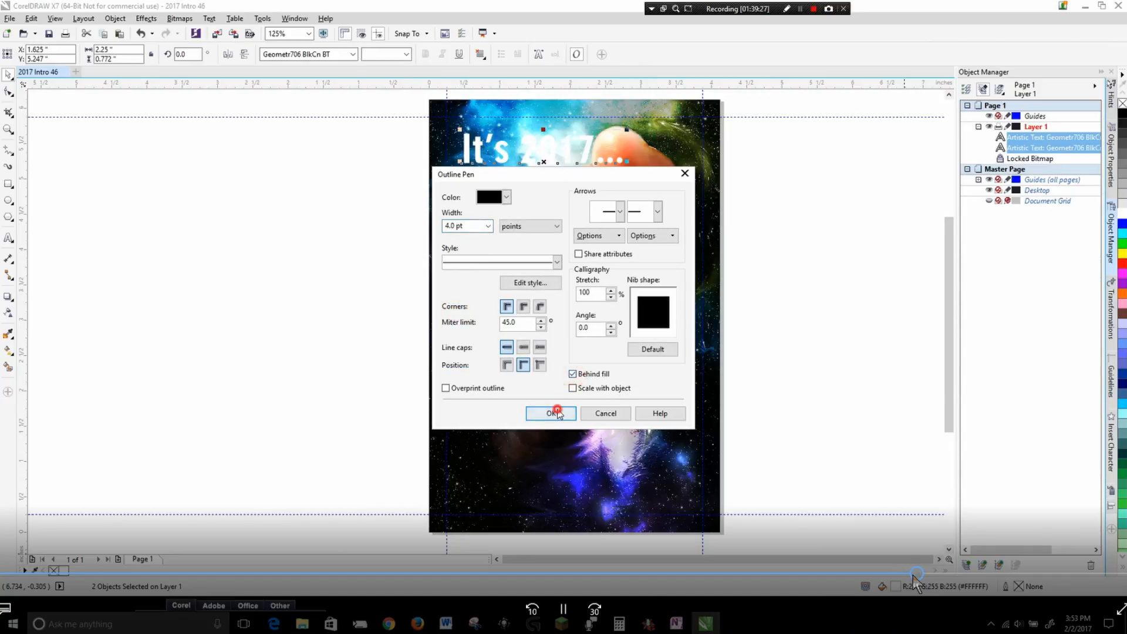
pyautogui.click(551, 412)
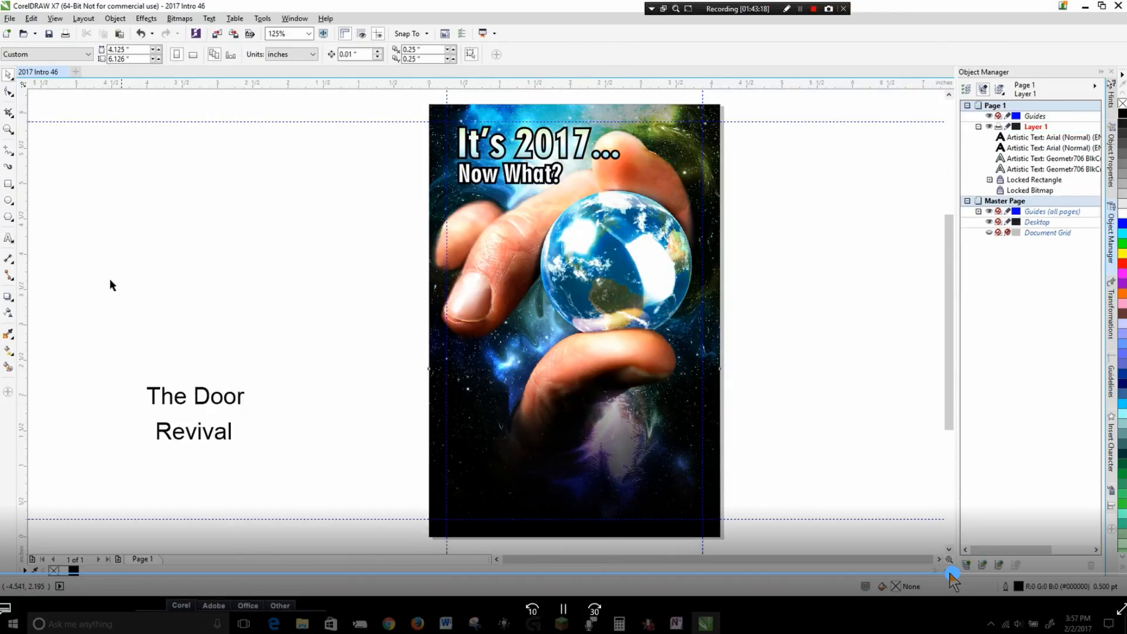
# Add a text block with the venue's street address on one line and its phone number on the next.
pyautogui.click(178, 480)
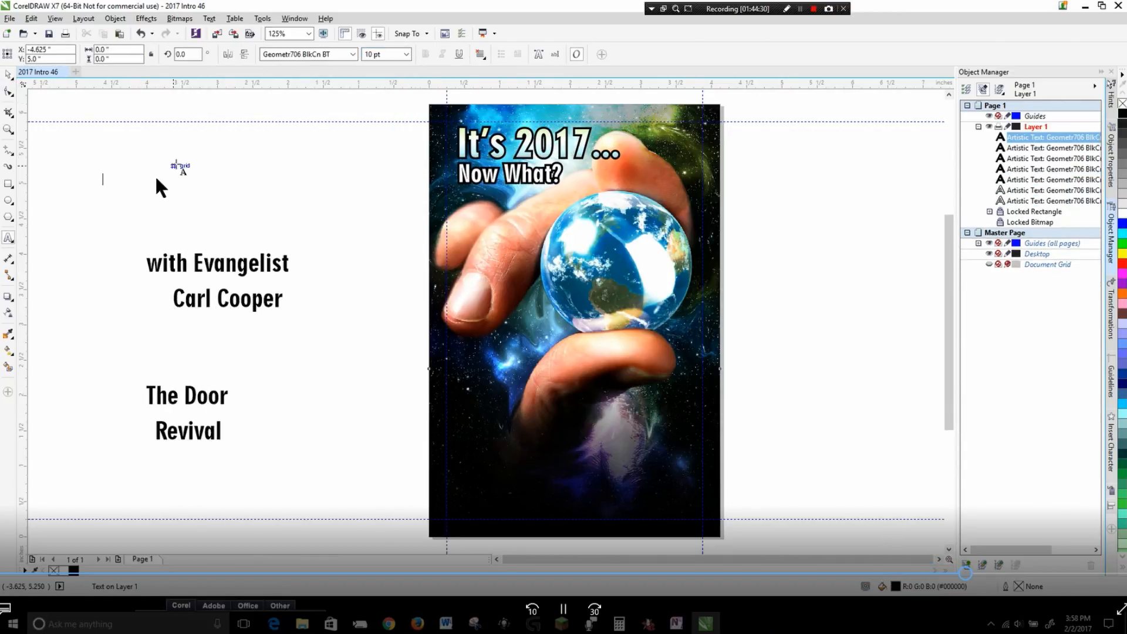
pyautogui.press('Return')
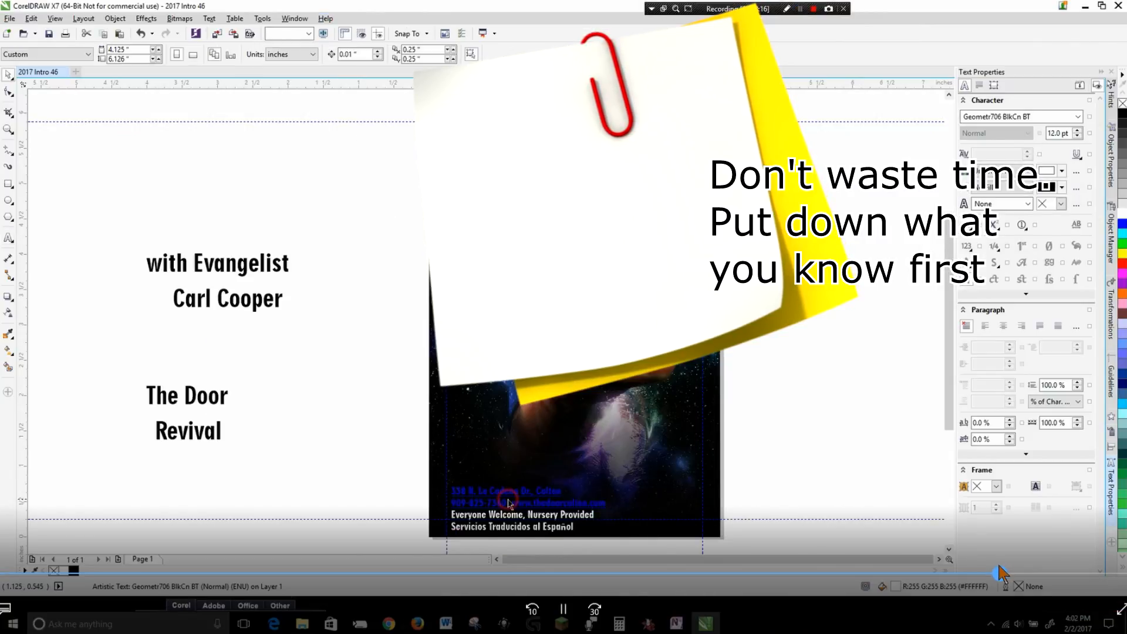
# Select the address, phone and web address lines in the footer text and delete them.
pyautogui.moveTo(510, 503); pyautogui.dragTo(600, 500)
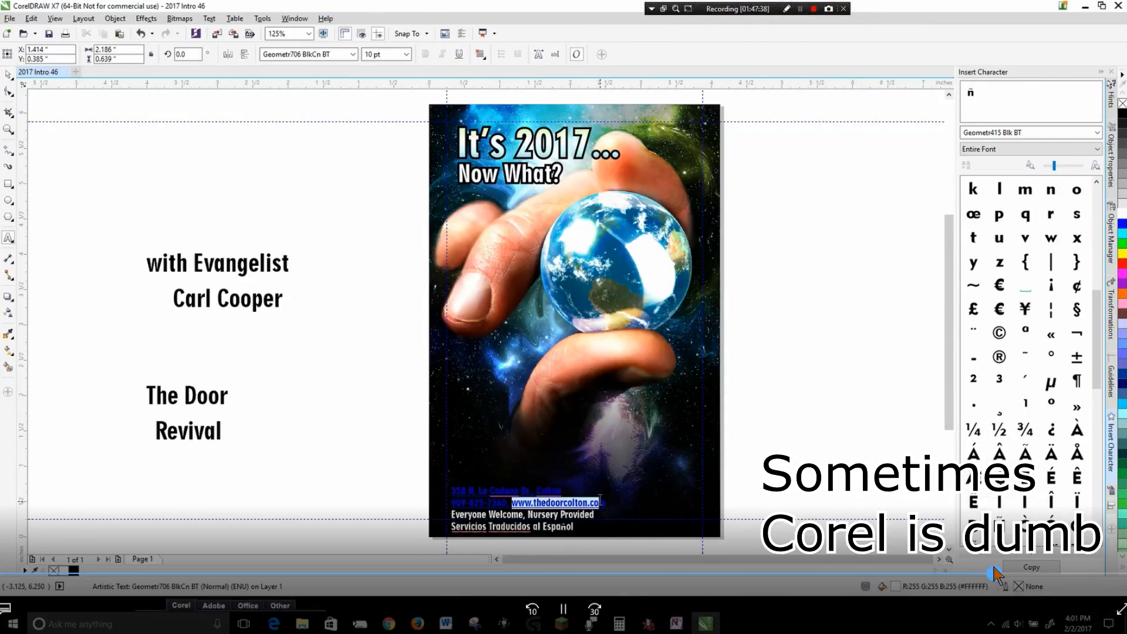
pyautogui.moveTo(599, 499); pyautogui.dragTo(606, 503)
pyautogui.rightClick(595, 508)
pyautogui.click(645, 298)
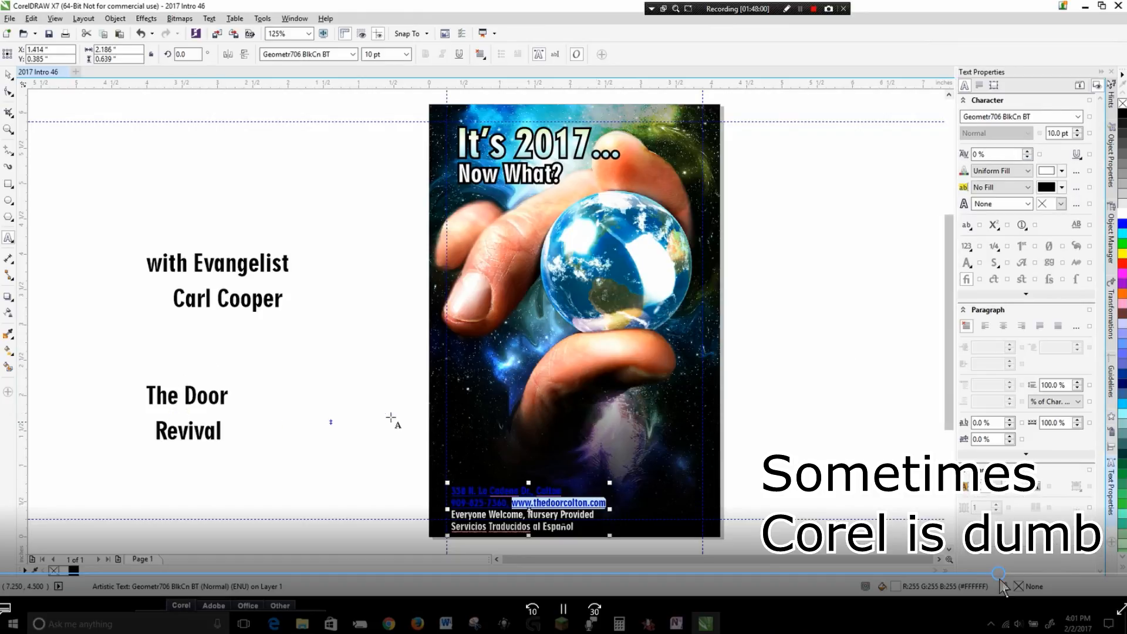
pyautogui.moveTo(606, 503); pyautogui.dragTo(451, 490)
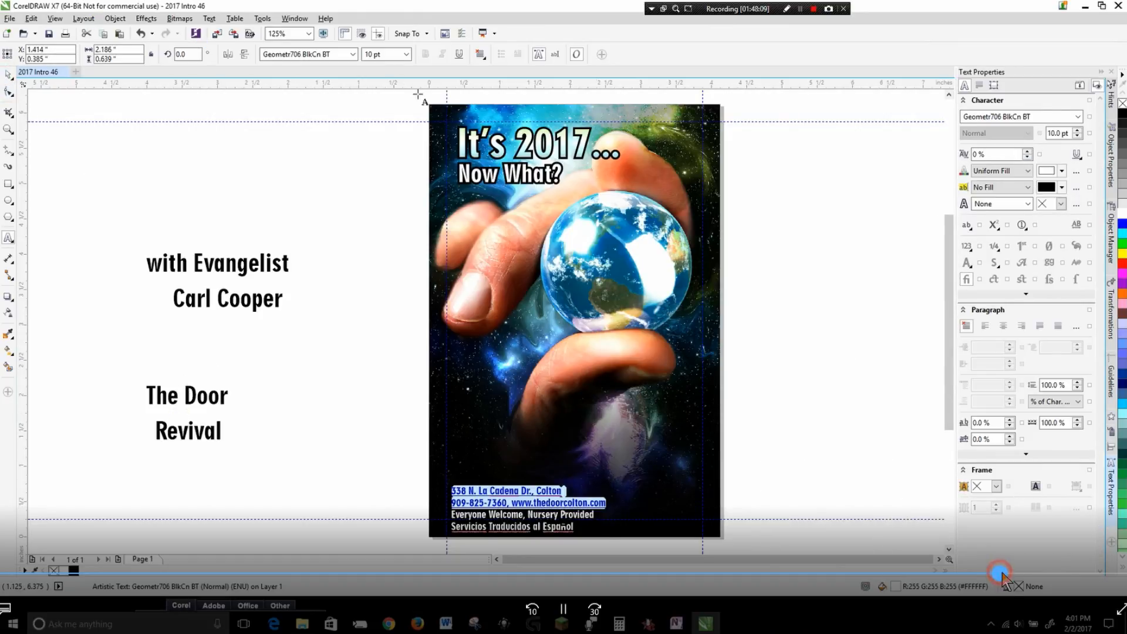
pyautogui.press('Delete')
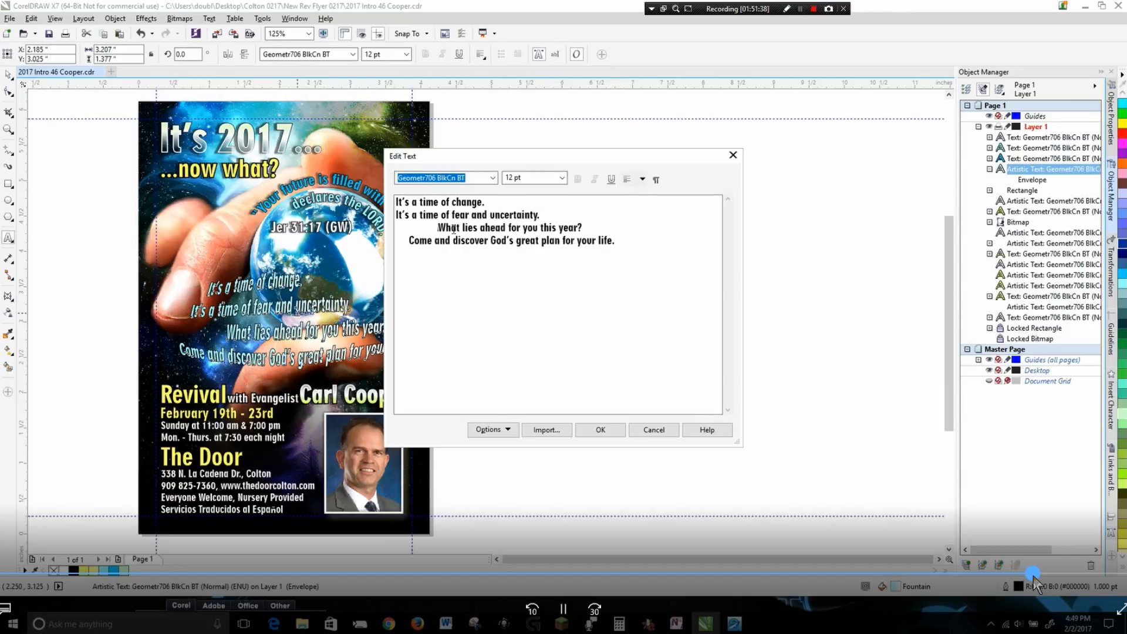
pyautogui.moveTo(1033, 576); pyautogui.dragTo(1051, 576)
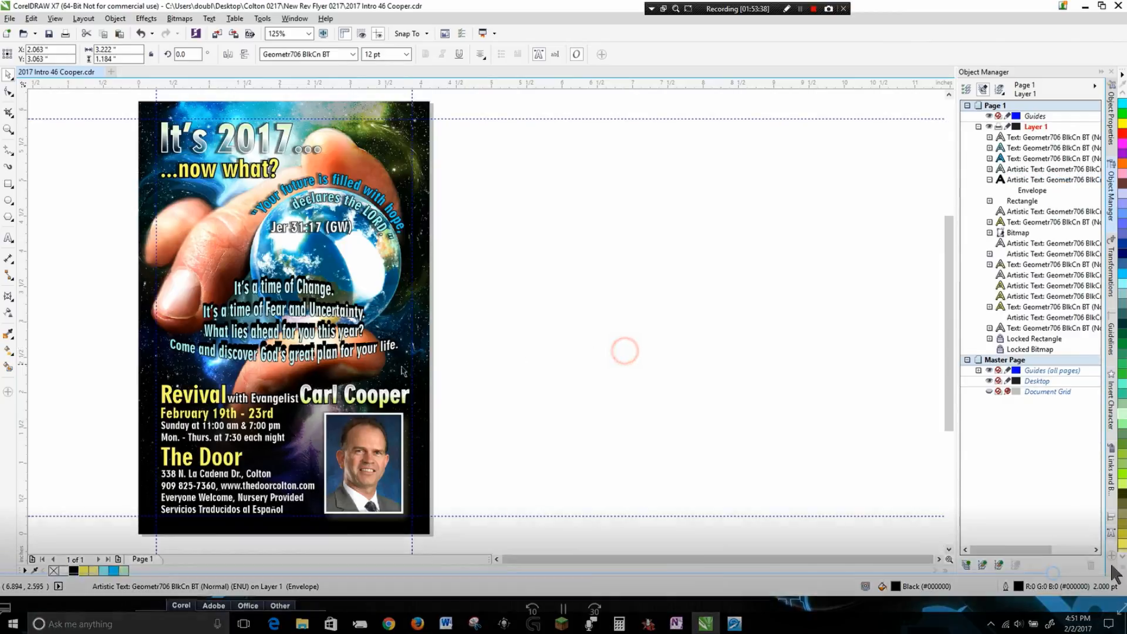
pyautogui.click(1055, 574)
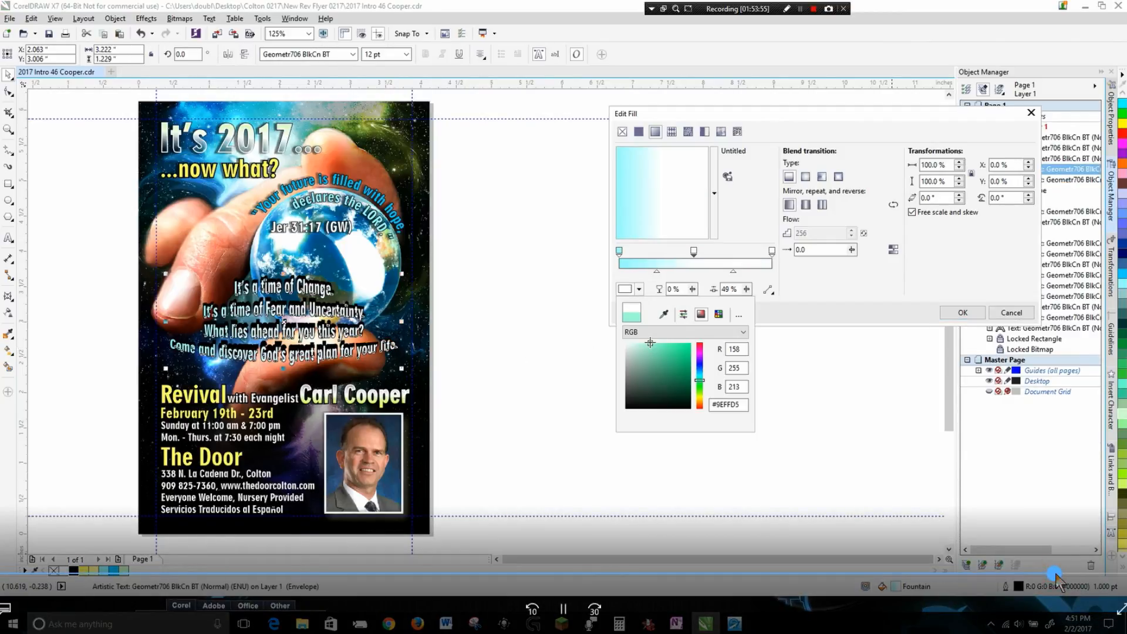
pyautogui.moveTo(1056, 574); pyautogui.dragTo(1069, 581)
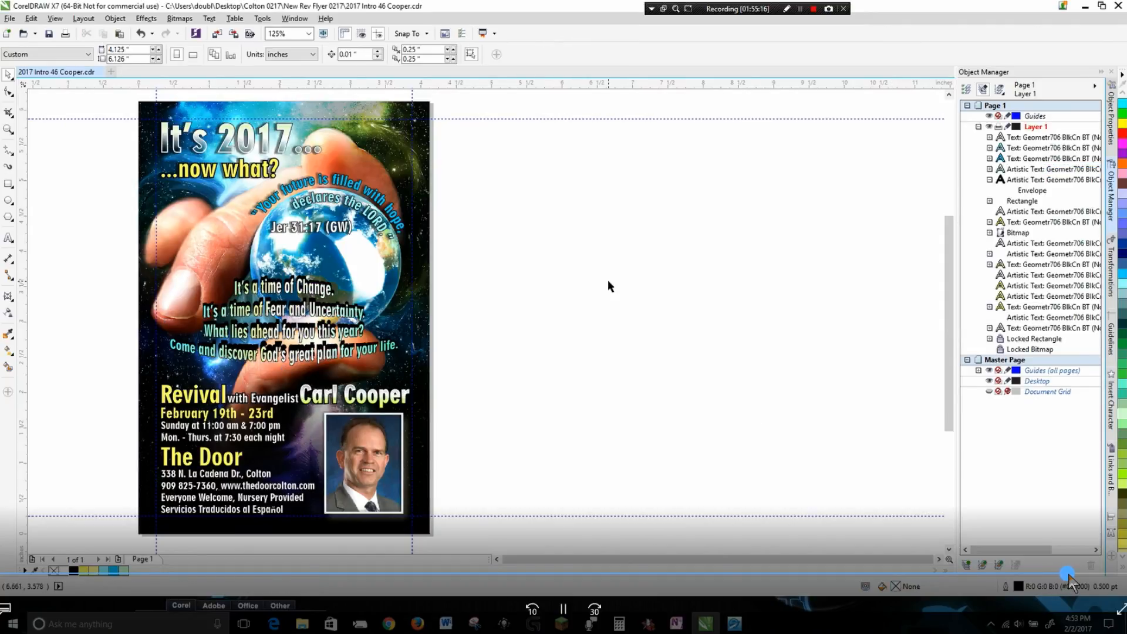
pyautogui.moveTo(1071, 582); pyautogui.dragTo(1076, 584)
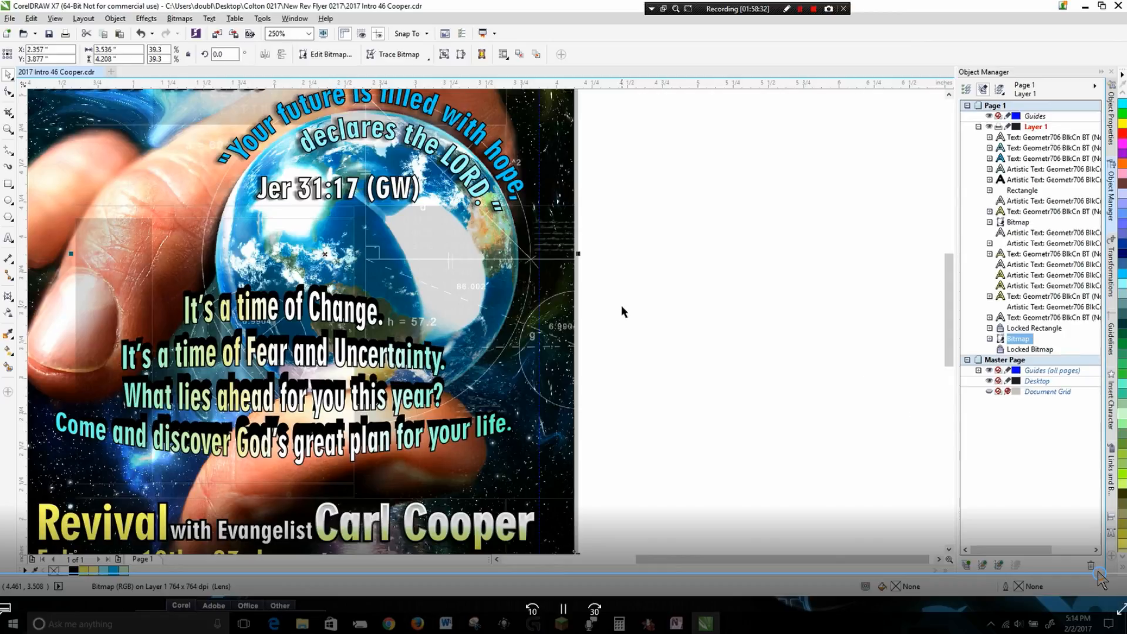
pyautogui.click(1102, 574)
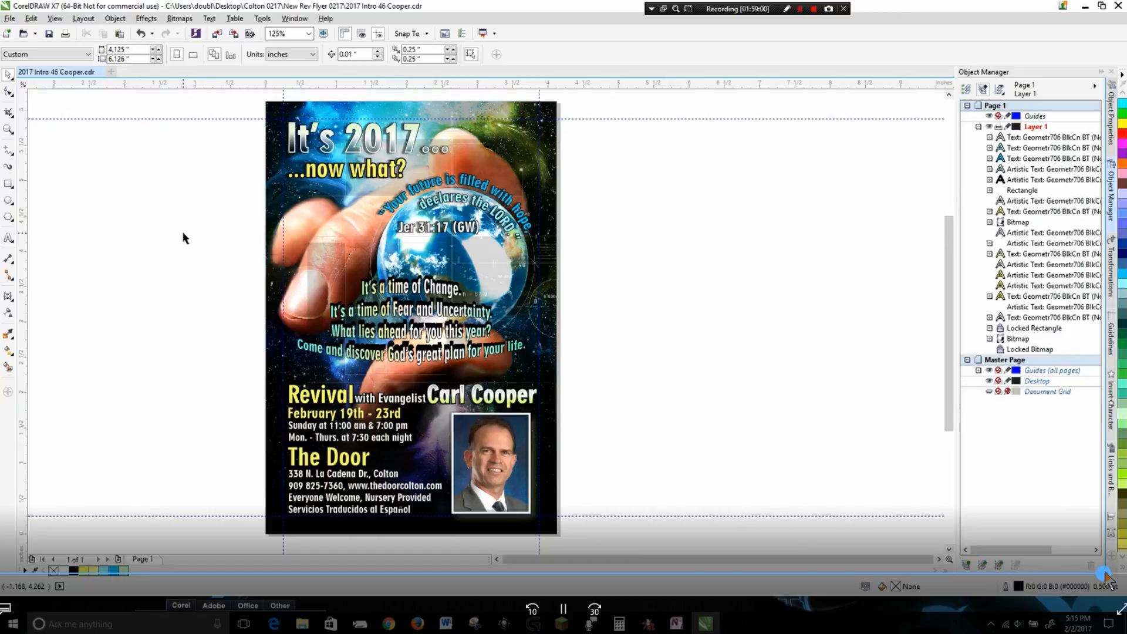
pyautogui.click(1106, 574)
# Move the lens bitmap left and trim its left edge back to the flyer's edge with the Shape tool.
pyautogui.moveTo(469, 251); pyautogui.dragTo(311, 251)
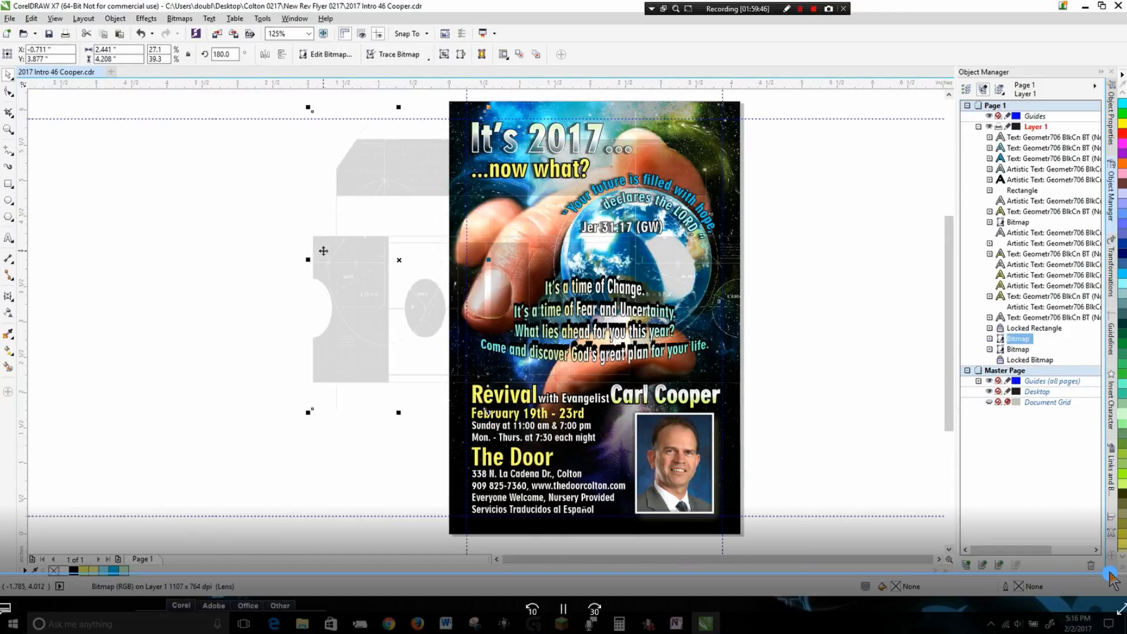
pyautogui.click(9, 92)
pyautogui.moveTo(314, 409); pyautogui.dragTo(449, 409)
pyautogui.click(8, 75)
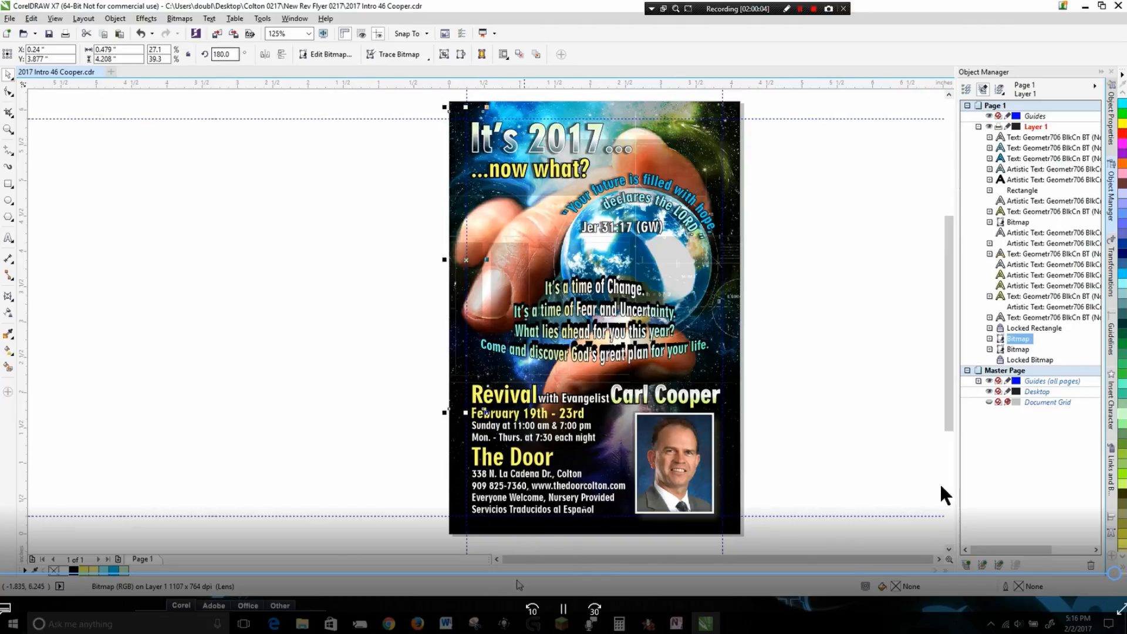
pyautogui.click(417, 624)
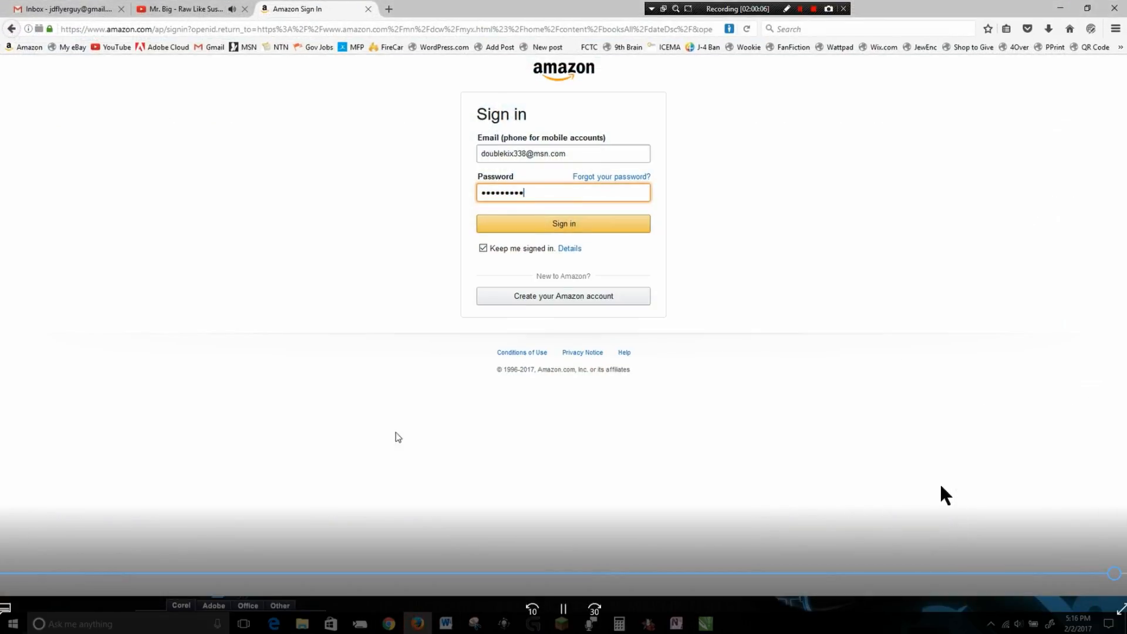
pyautogui.click(189, 12)
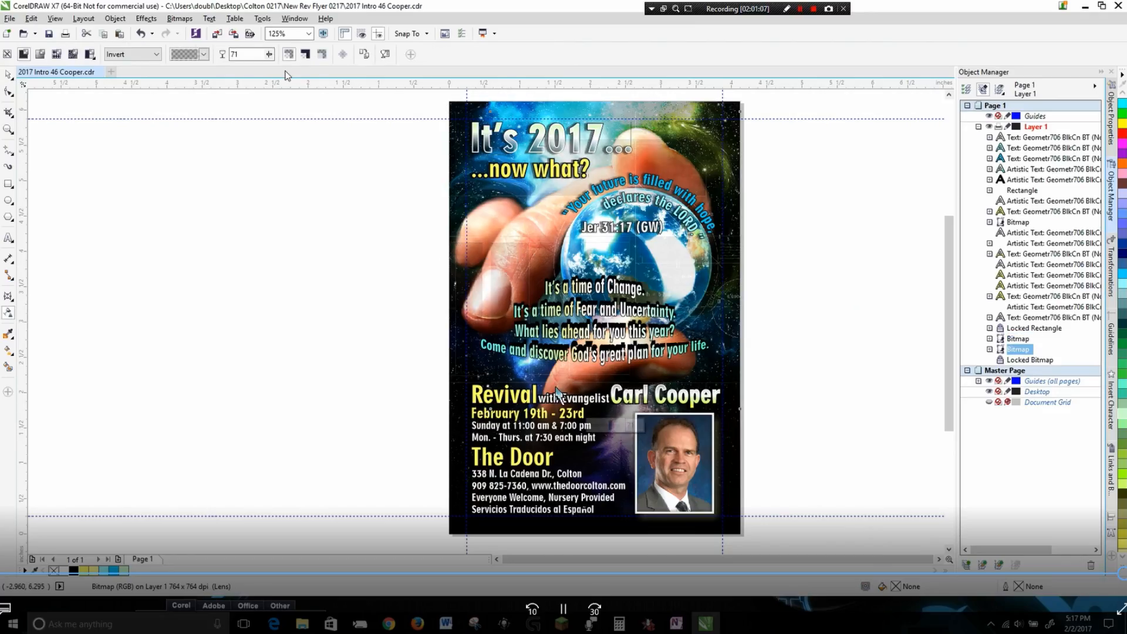
# Deselect everything and export the flyer as a JPEG file named 2017 Intro 46 Cooper PRINT.
pyautogui.click(8, 76)
pyautogui.click(185, 167)
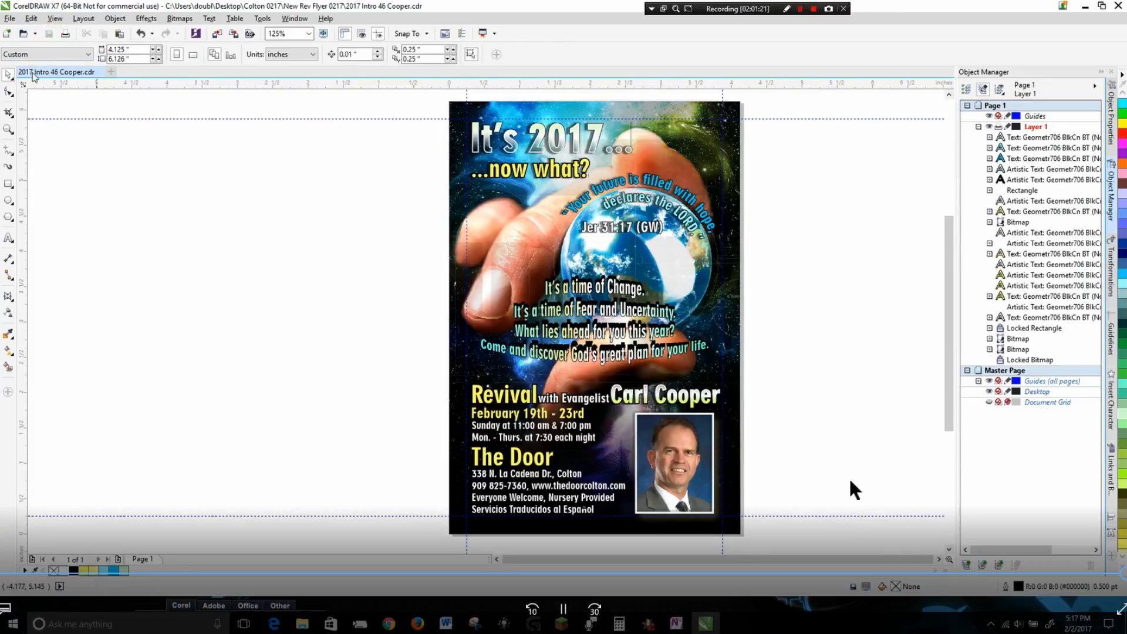
pyautogui.click(11, 19)
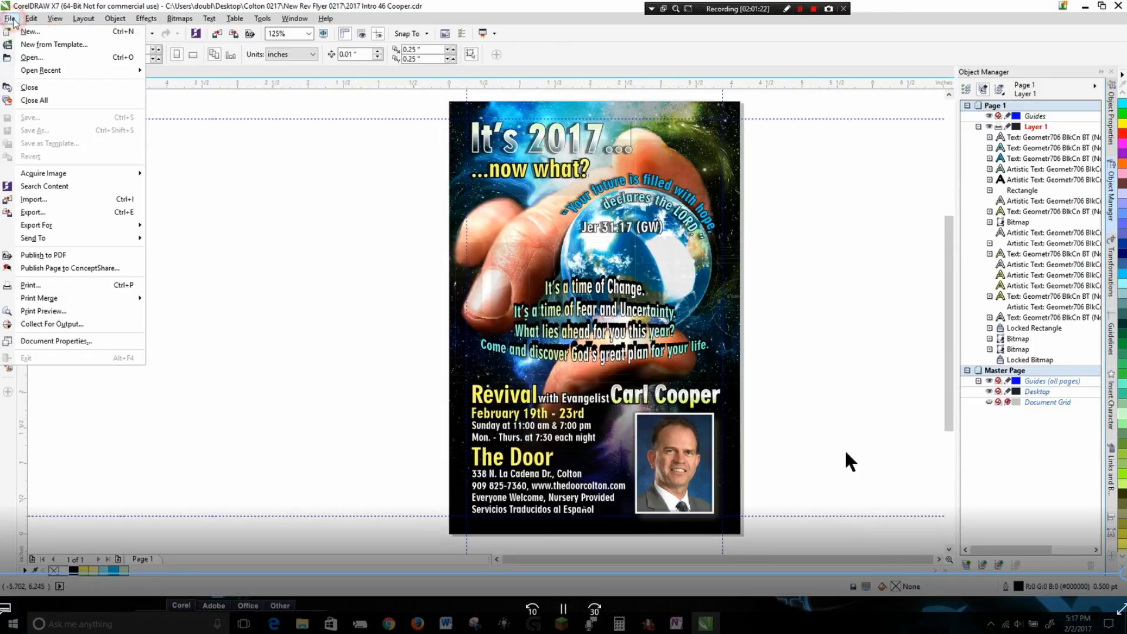
pyautogui.click(45, 212)
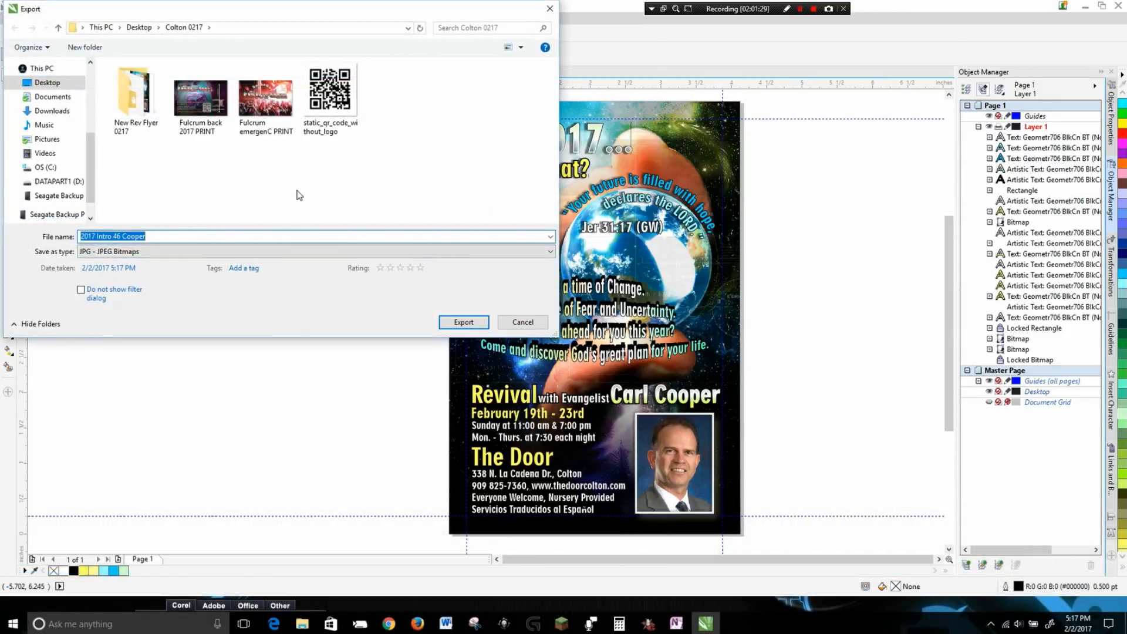
pyautogui.click(183, 237)
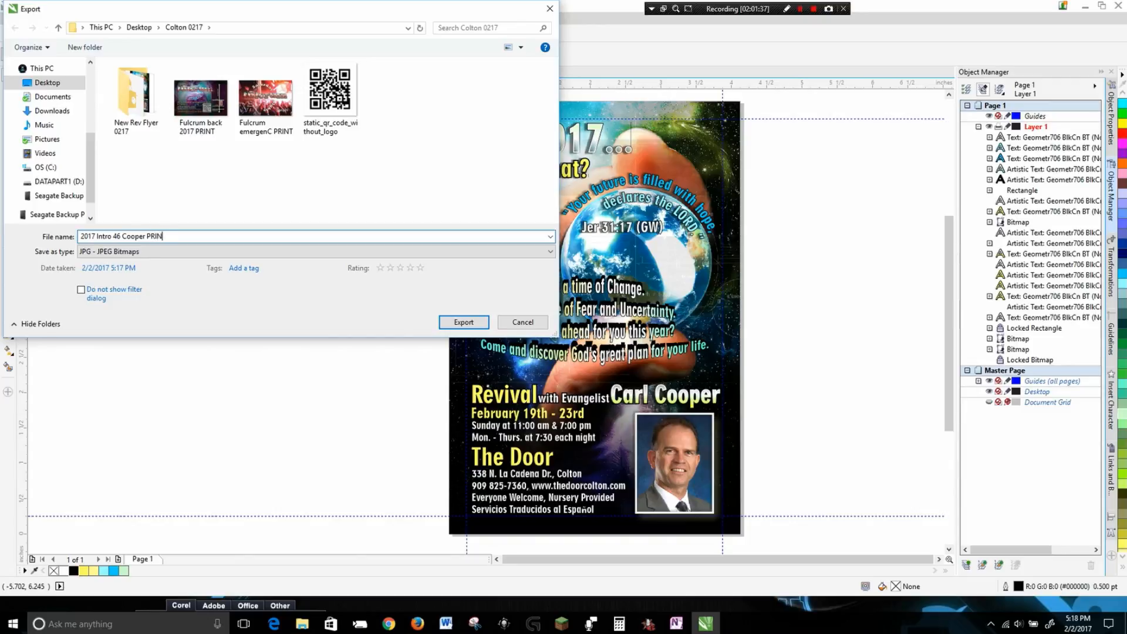
pyautogui.press('Return')
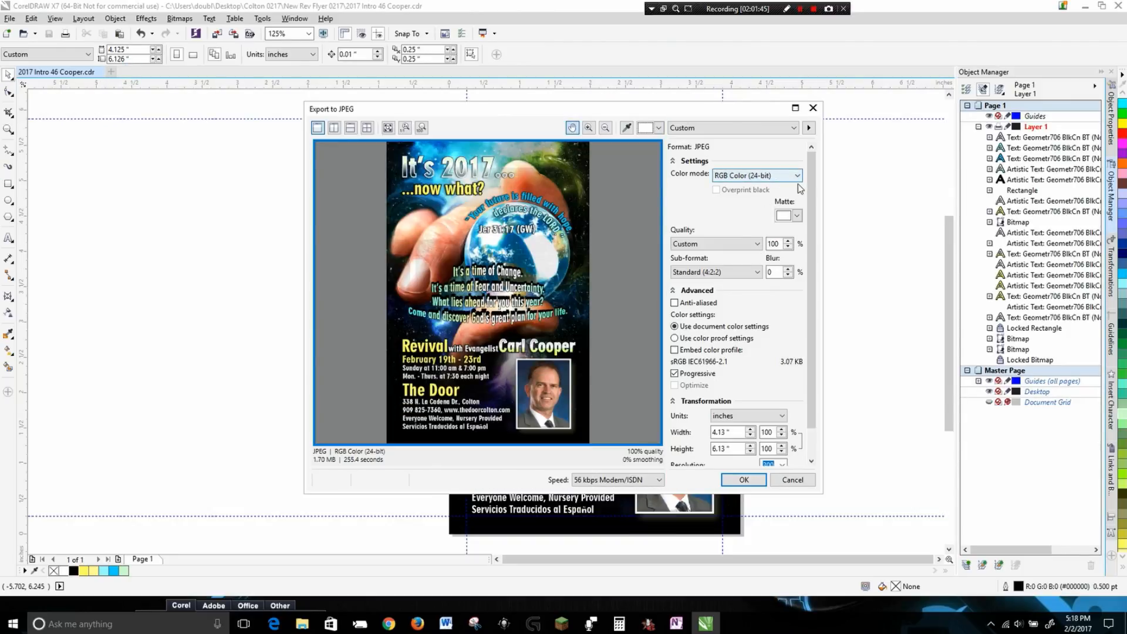
# Set the JPEG export resolution to 400 and confirm the export.
pyautogui.scroll(-1, 811, 193)
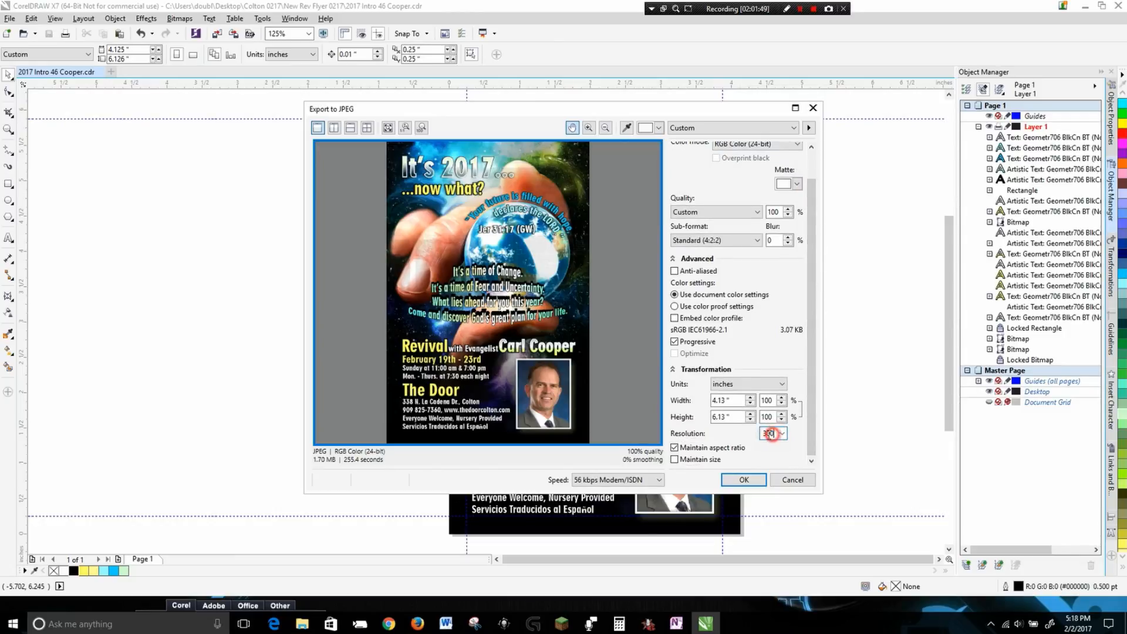
pyautogui.write('4')
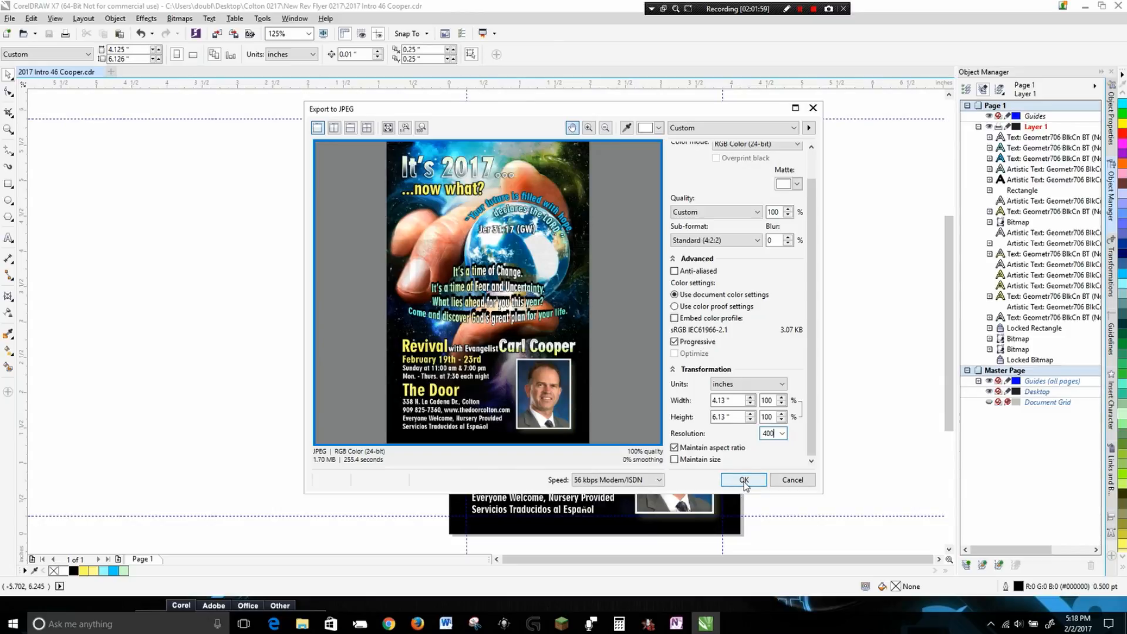
pyautogui.click(764, 453)
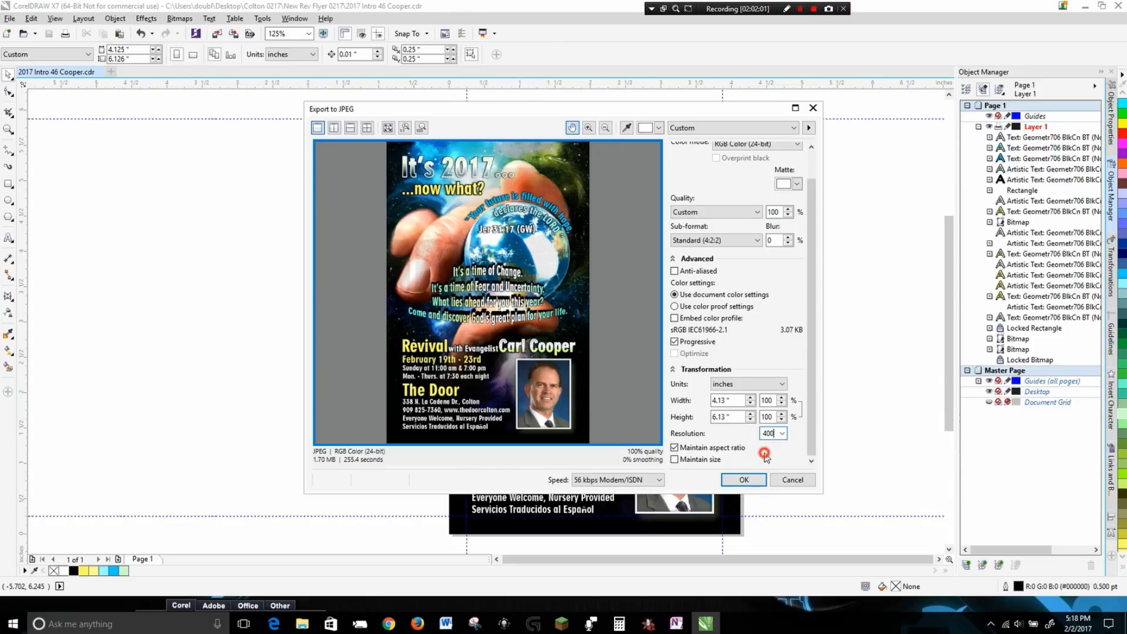
pyautogui.click(768, 452)
pyautogui.click(787, 447)
pyautogui.click(775, 281)
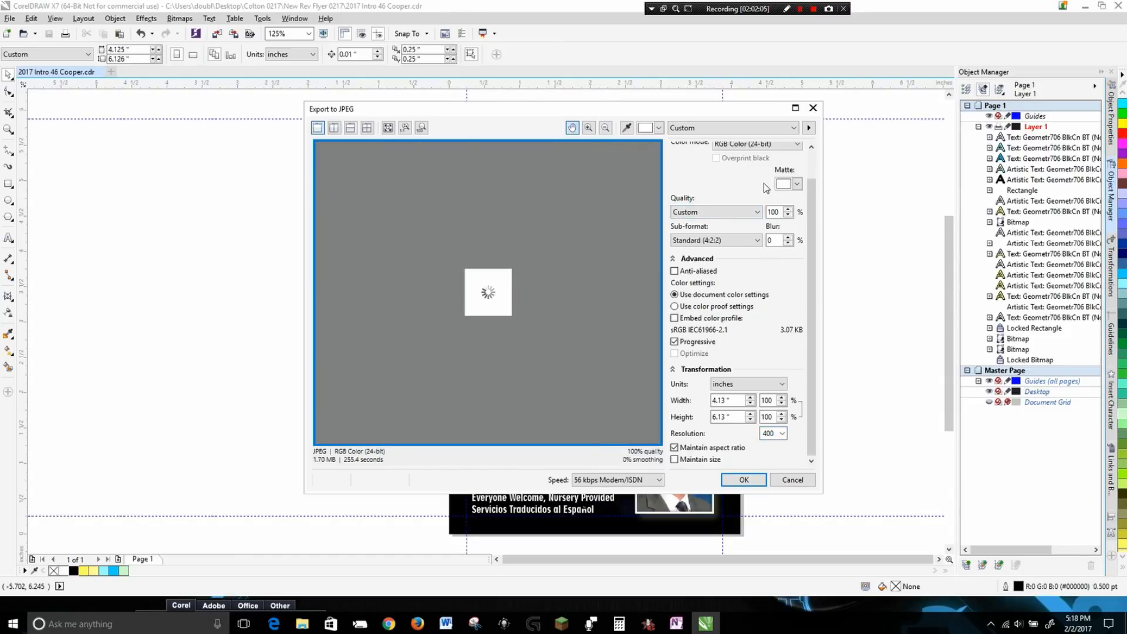
pyautogui.scroll(2, 812, 188)
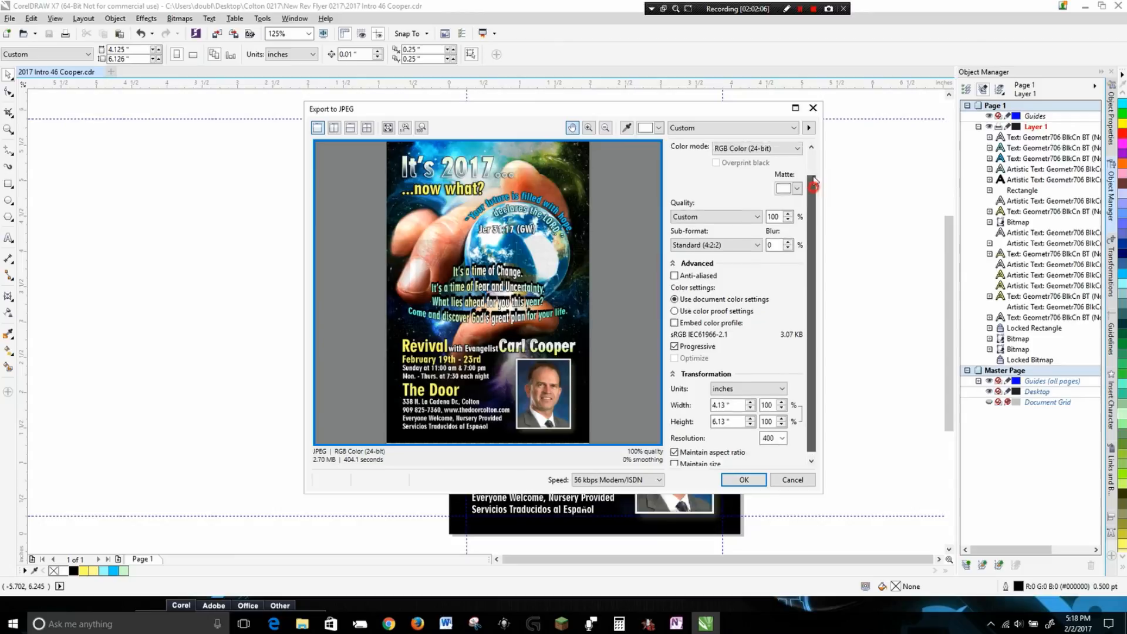
pyautogui.click(743, 480)
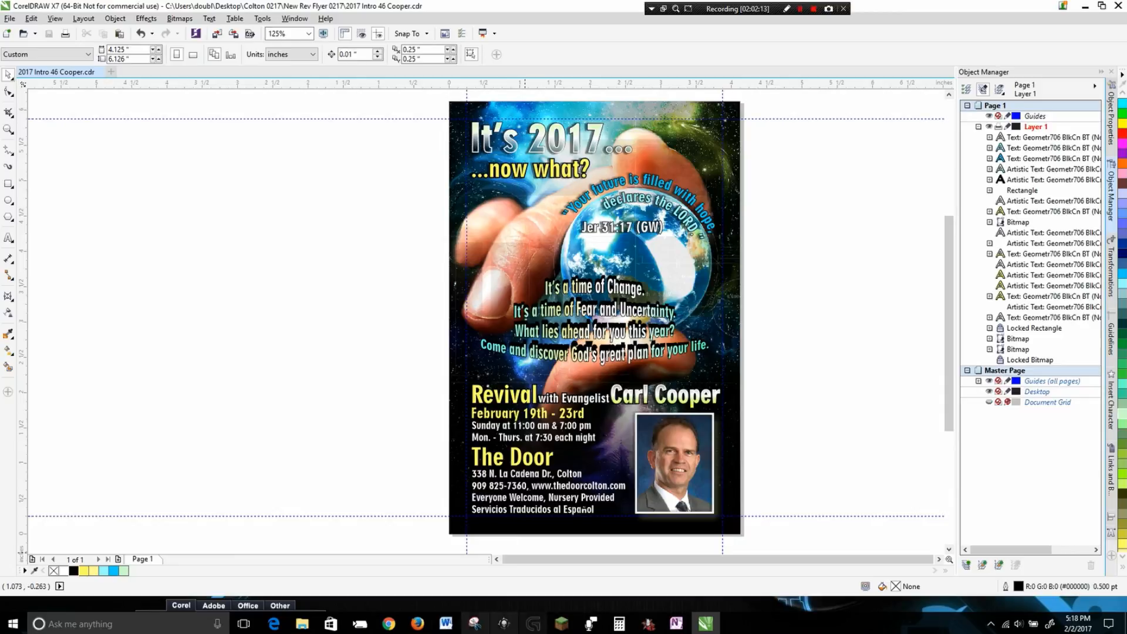
# Open the exported 2017 Intro 46 Cooper PRINT JPEG from the Colton 0217 folder in the photo viewer to inspect it.
pyautogui.click(305, 625)
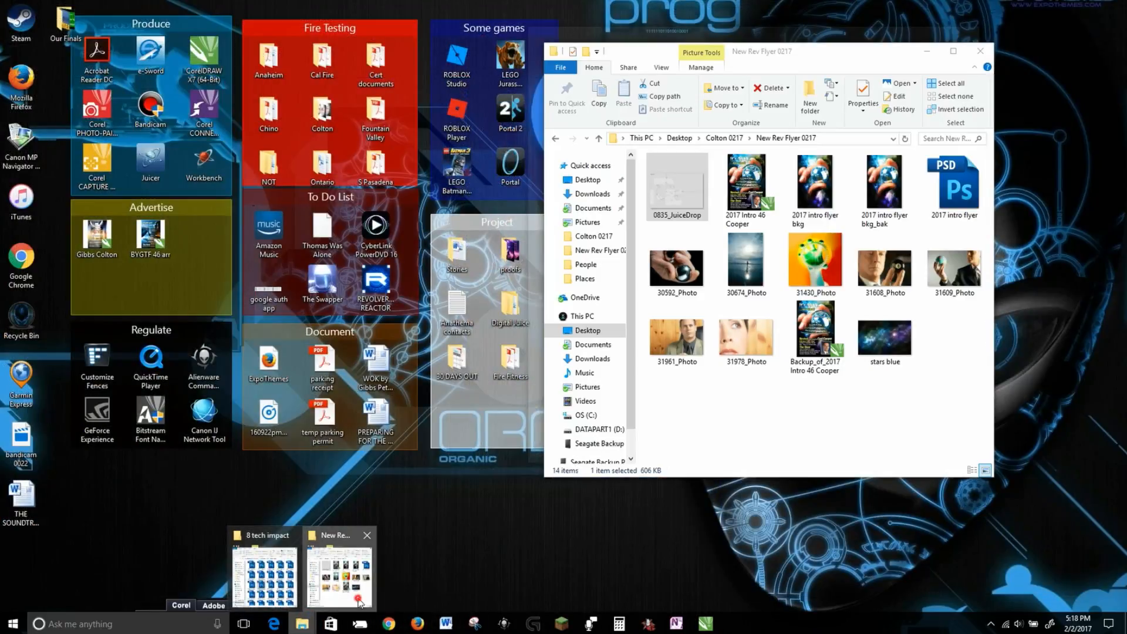
pyautogui.click(339, 570)
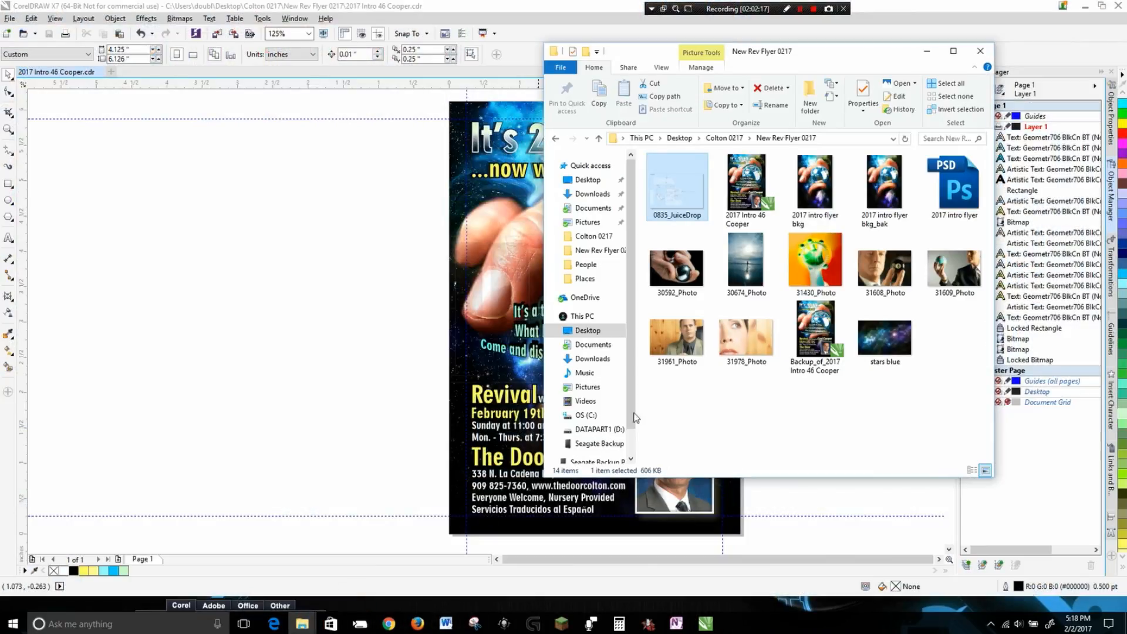
pyautogui.click(743, 387)
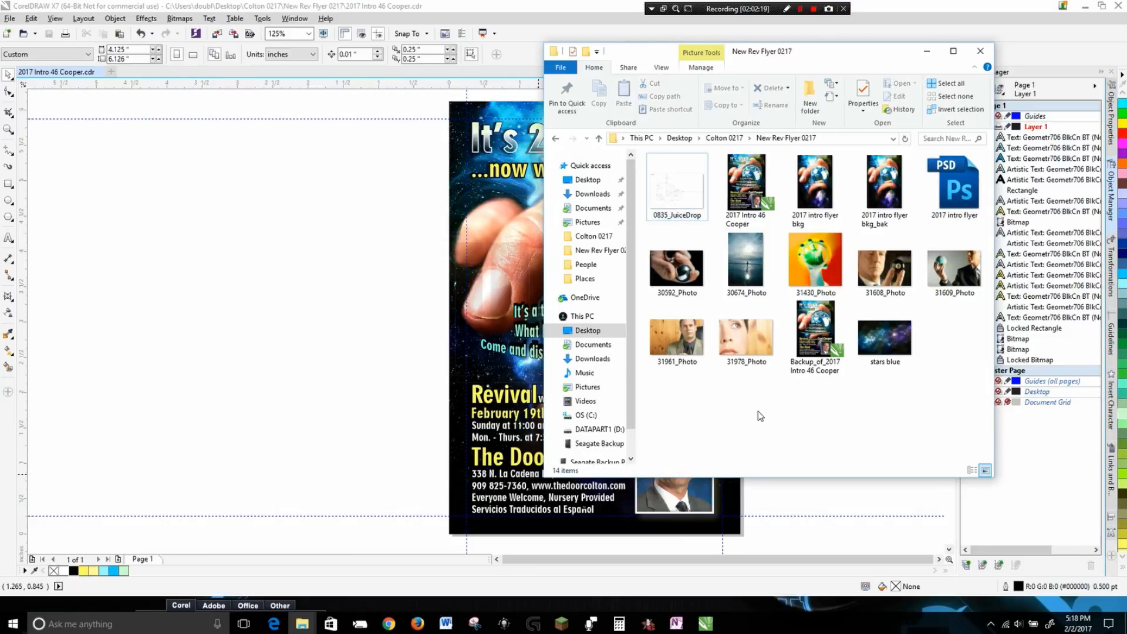
pyautogui.press('BackSpace')
pyautogui.click(813, 339)
pyautogui.click(753, 202)
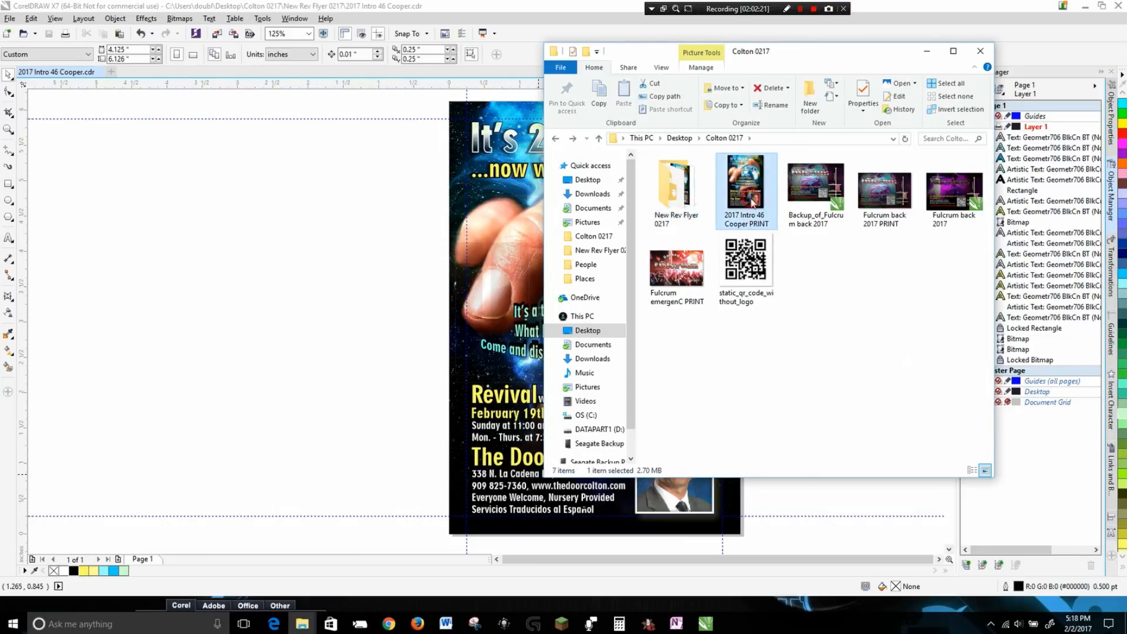
pyautogui.doubleClick(753, 202)
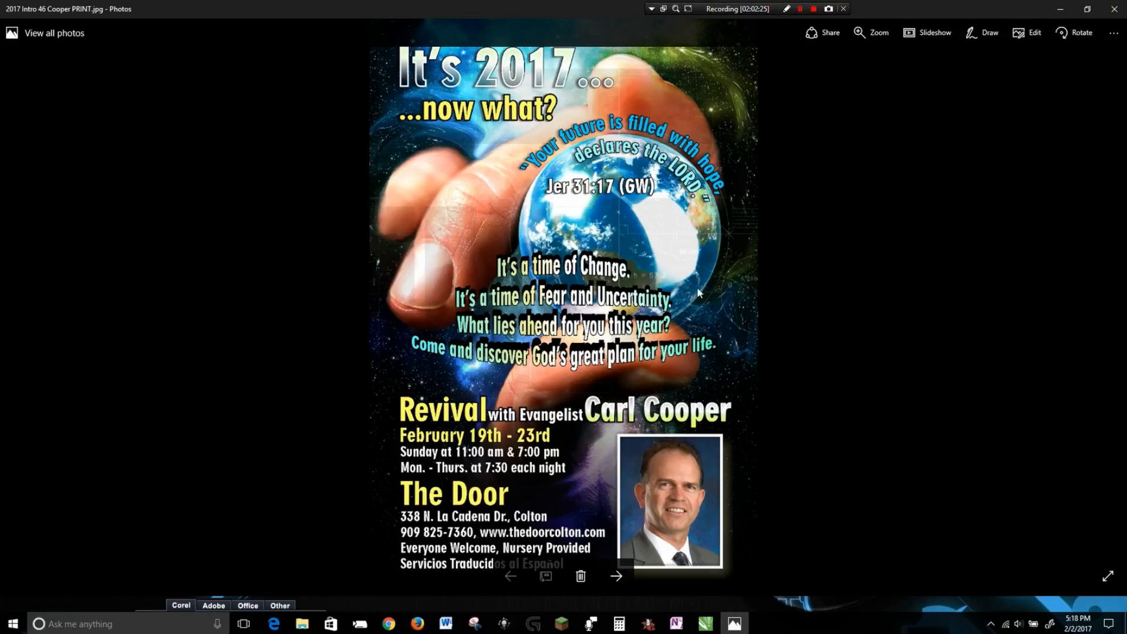
pyautogui.scroll(4, 635, 351)
pyautogui.scroll(-6, 638, 353)
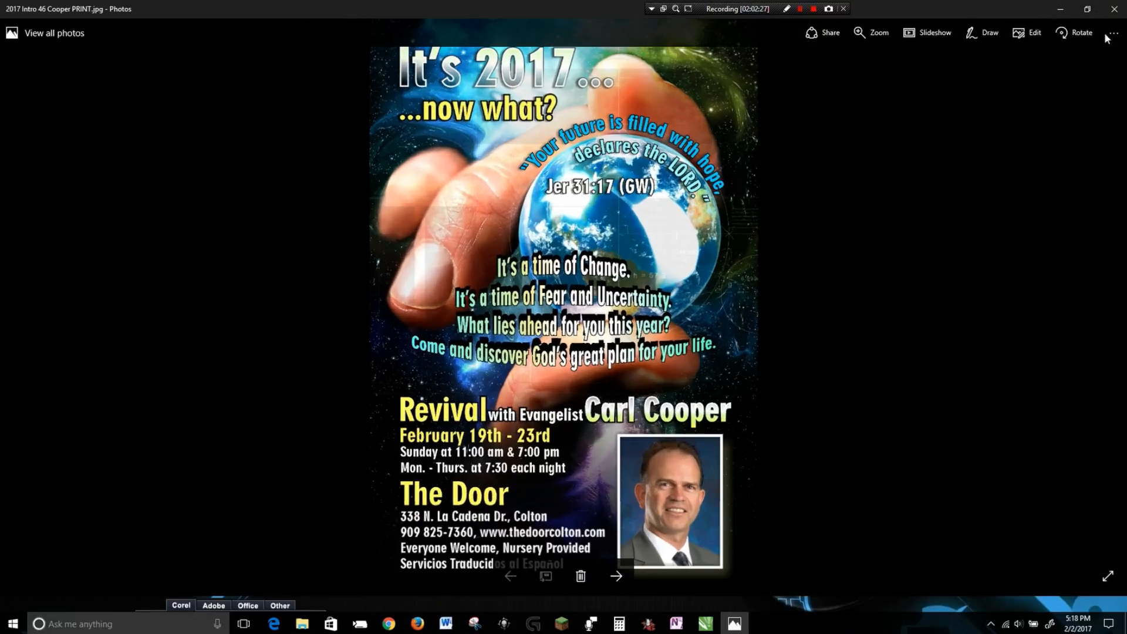
# Close the viewer and open the 2017 Intro 46 Cooper PRINT JPEG in Photoshop.
pyautogui.click(1115, 9)
pyautogui.click(797, 338)
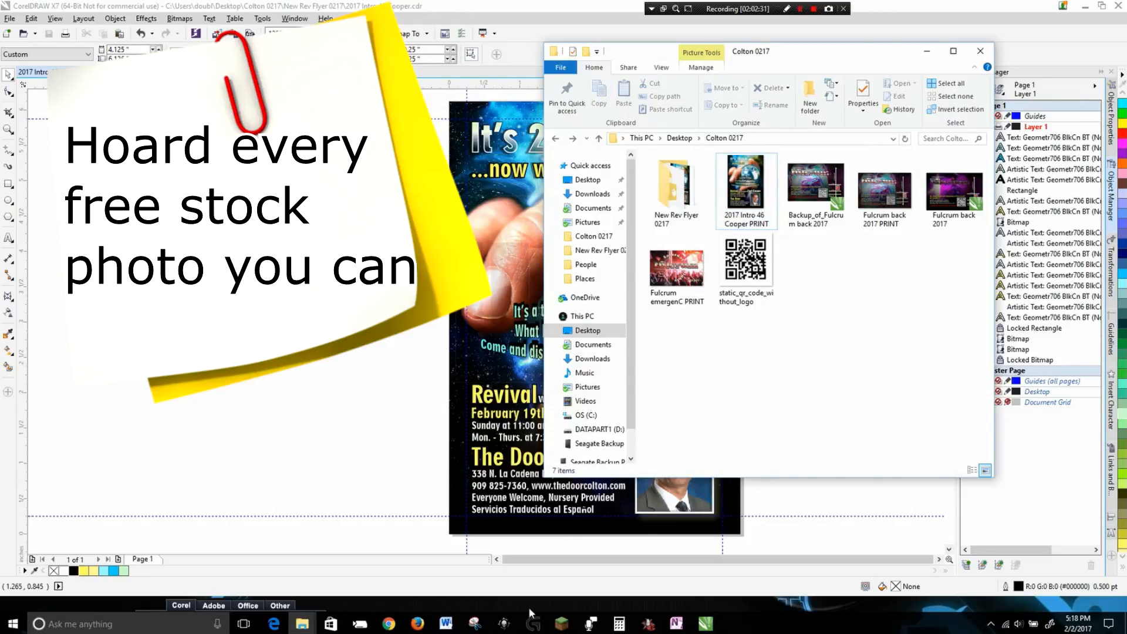
pyautogui.click(213, 574)
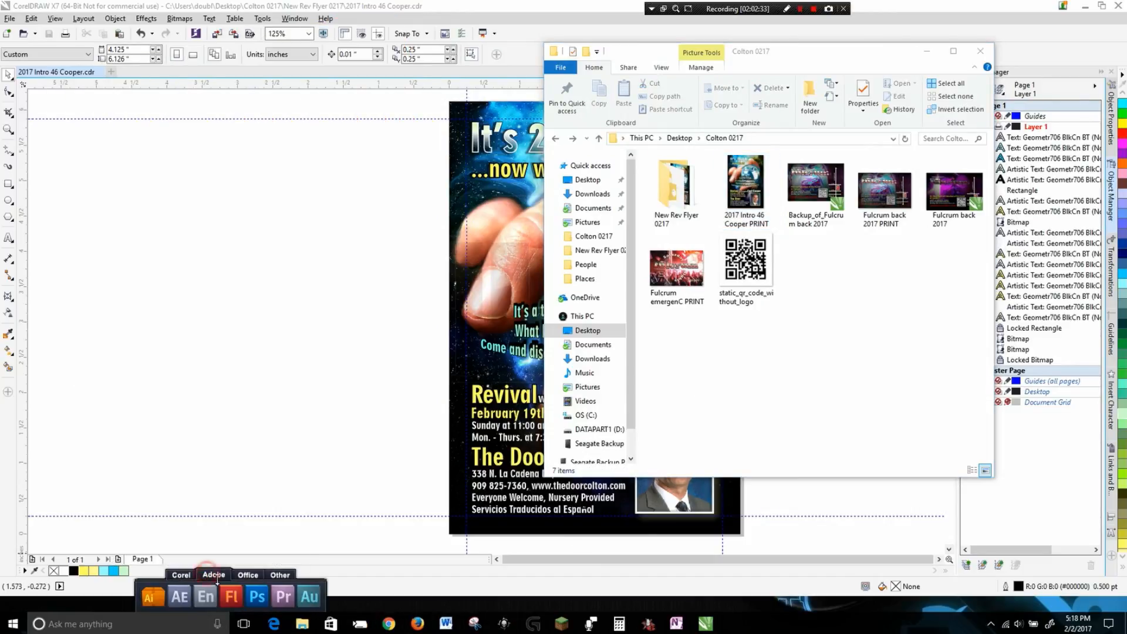
pyautogui.click(258, 597)
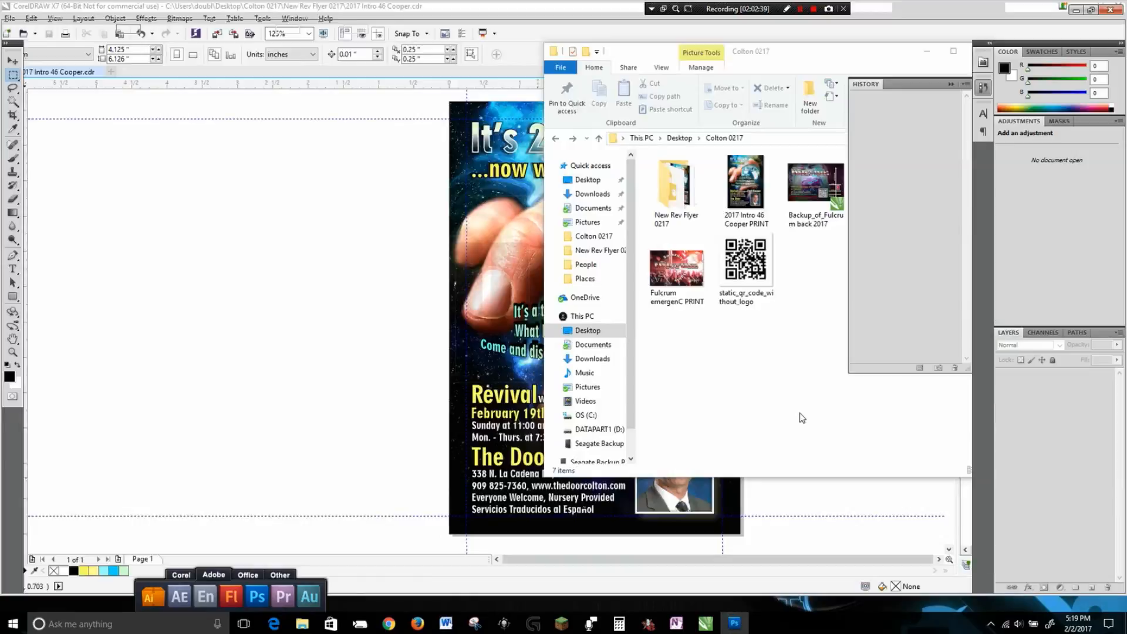
pyautogui.hotkey('alt', 'Tab')
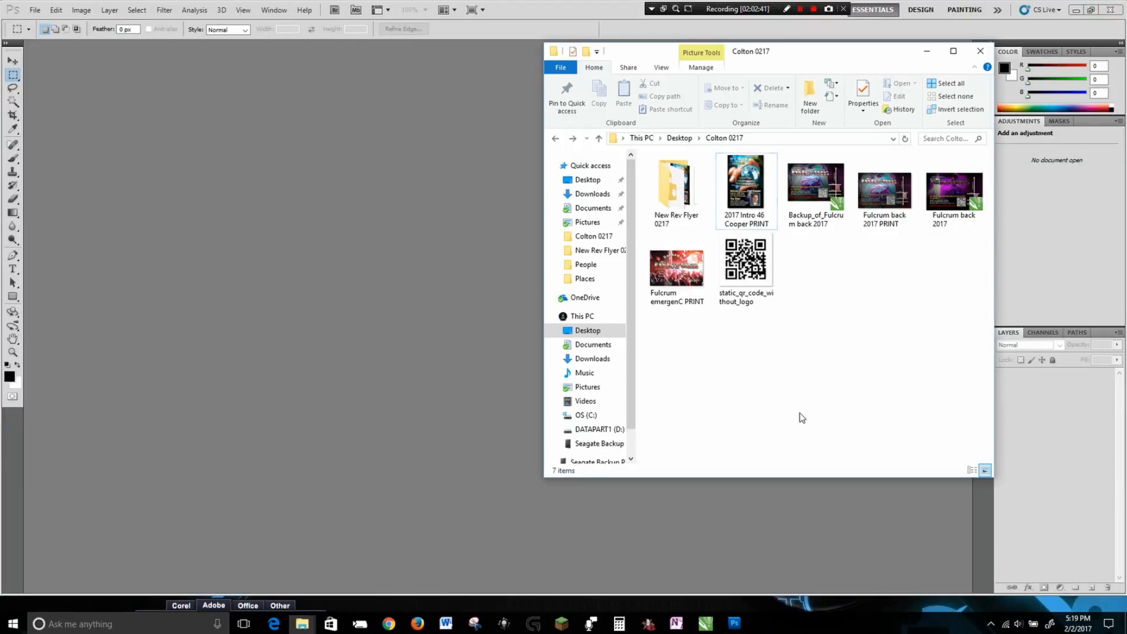
pyautogui.moveTo(741, 187); pyautogui.dragTo(425, 311)
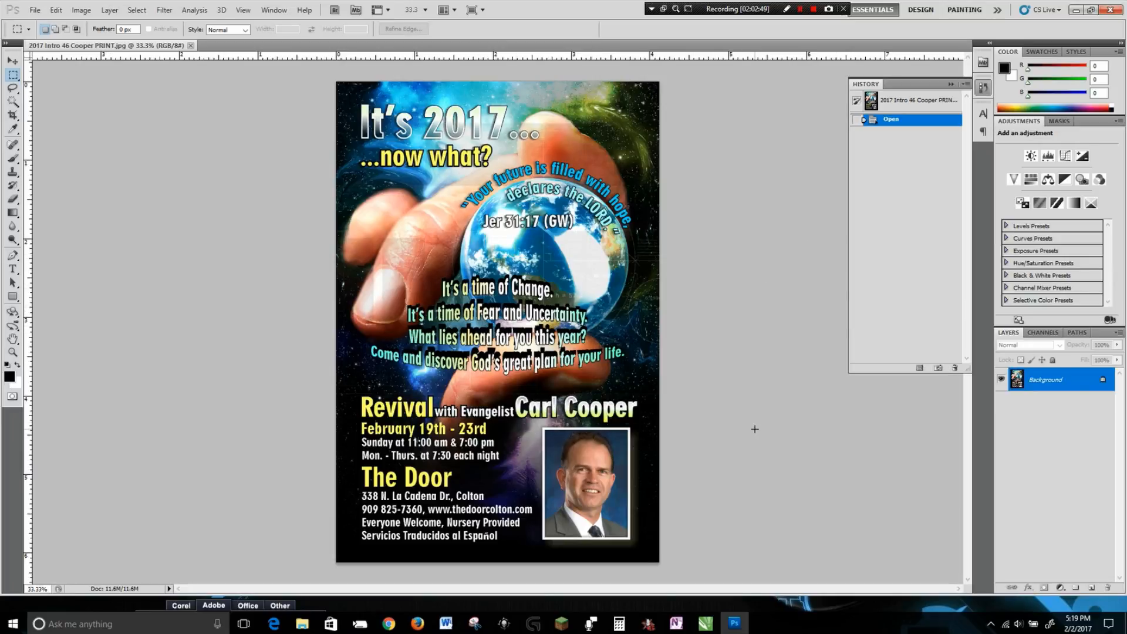
# Convert the image's colour mode to CMYK Color.
pyautogui.click(81, 10)
pyautogui.moveTo(93, 24)
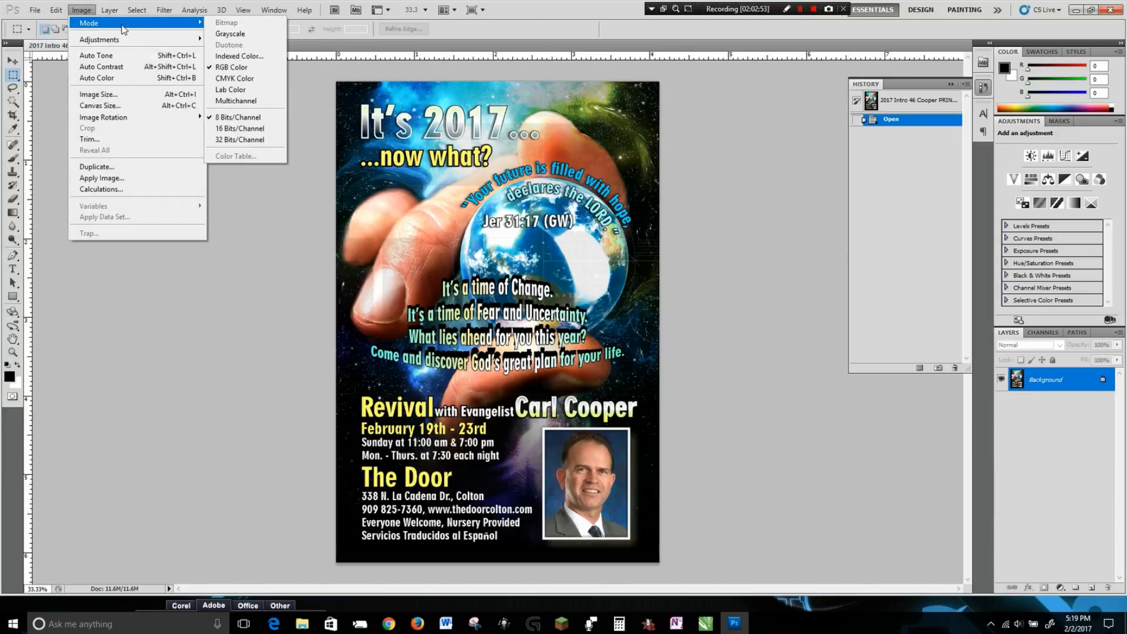
pyautogui.click(244, 82)
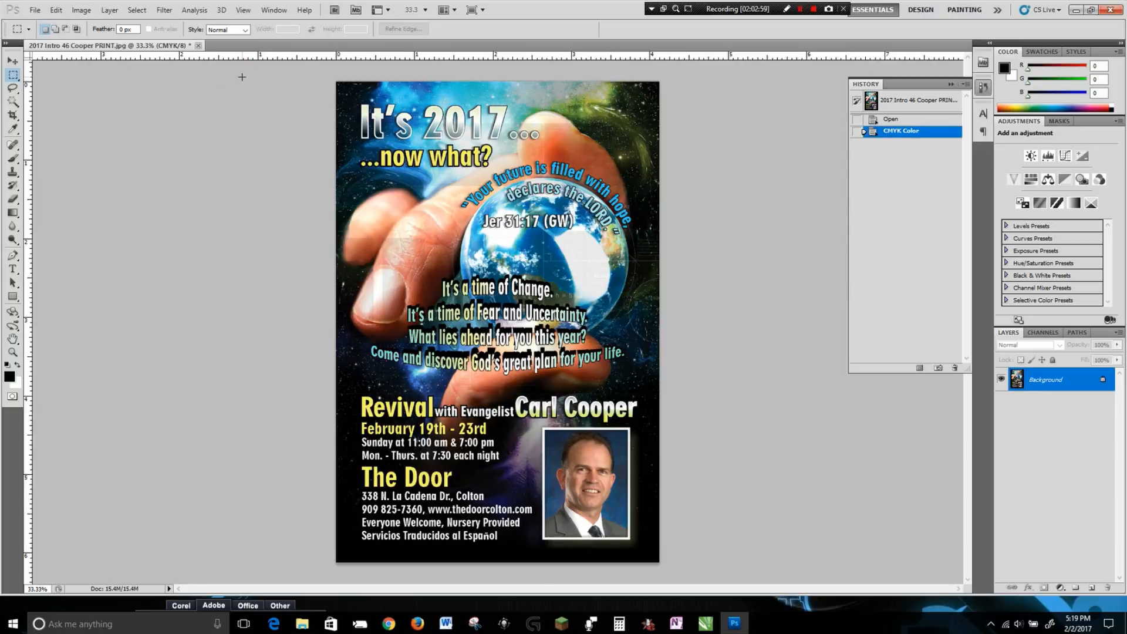
# Apply a Hue/Saturation adjustment with hue +11 and a slight saturation increase.
pyautogui.click(84, 11)
pyautogui.moveTo(101, 39)
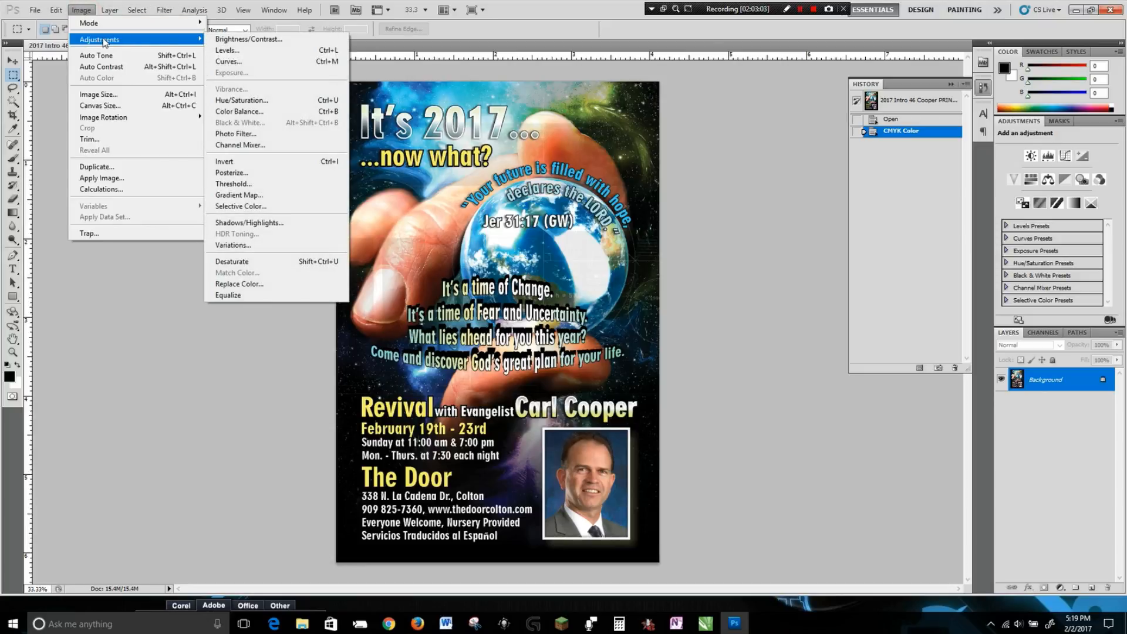
pyautogui.click(241, 100)
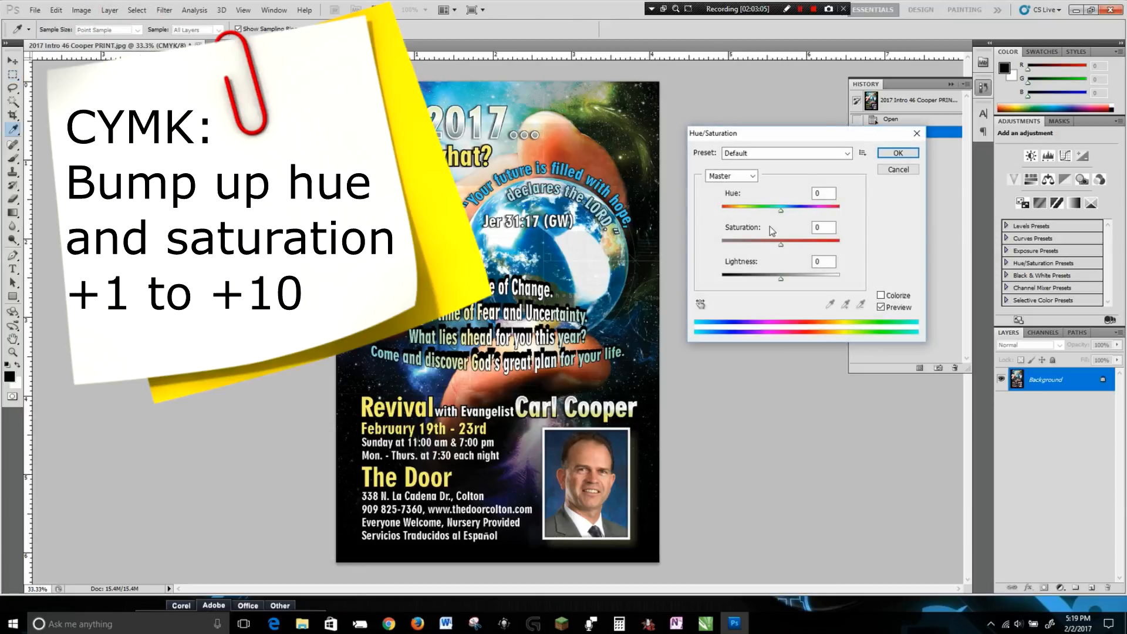
pyautogui.moveTo(781, 211); pyautogui.dragTo(787, 212)
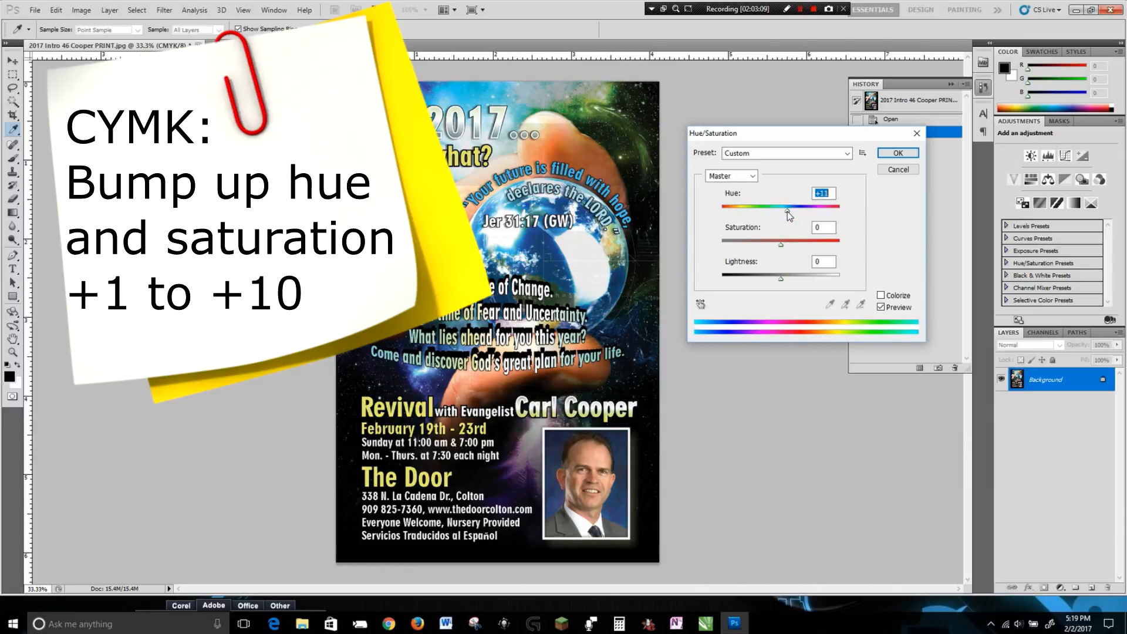
pyautogui.moveTo(782, 244); pyautogui.dragTo(784, 245)
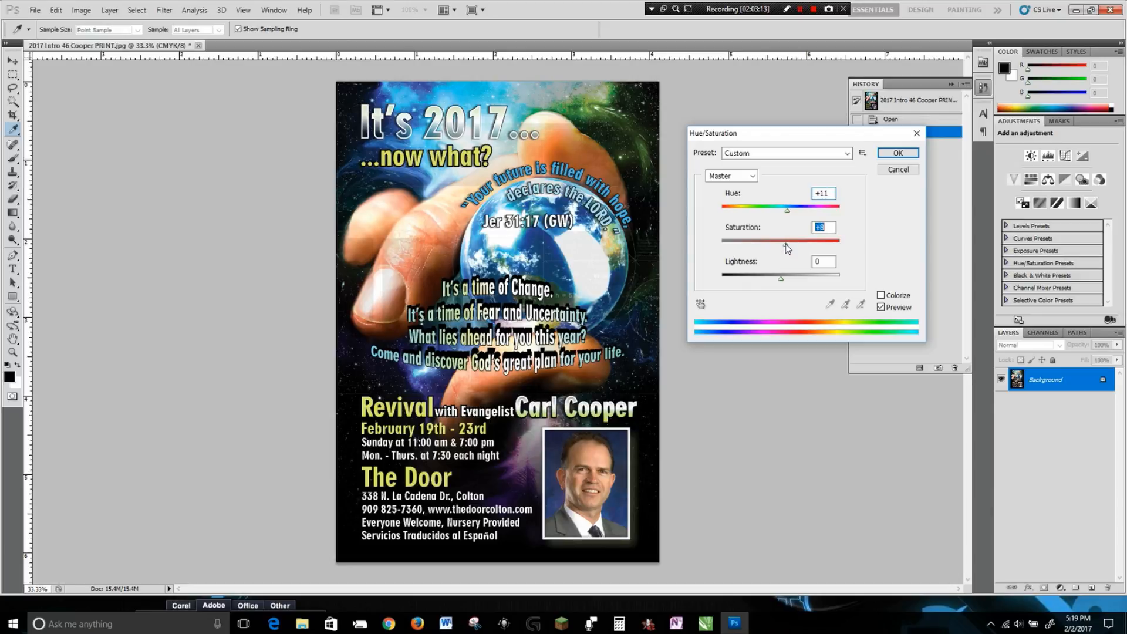
pyautogui.moveTo(785, 245)
pyautogui.mouseDown()
pyautogui.moveTo(801, 243)
pyautogui.moveTo(784, 248)
pyautogui.mouseUp()
pyautogui.click(895, 154)
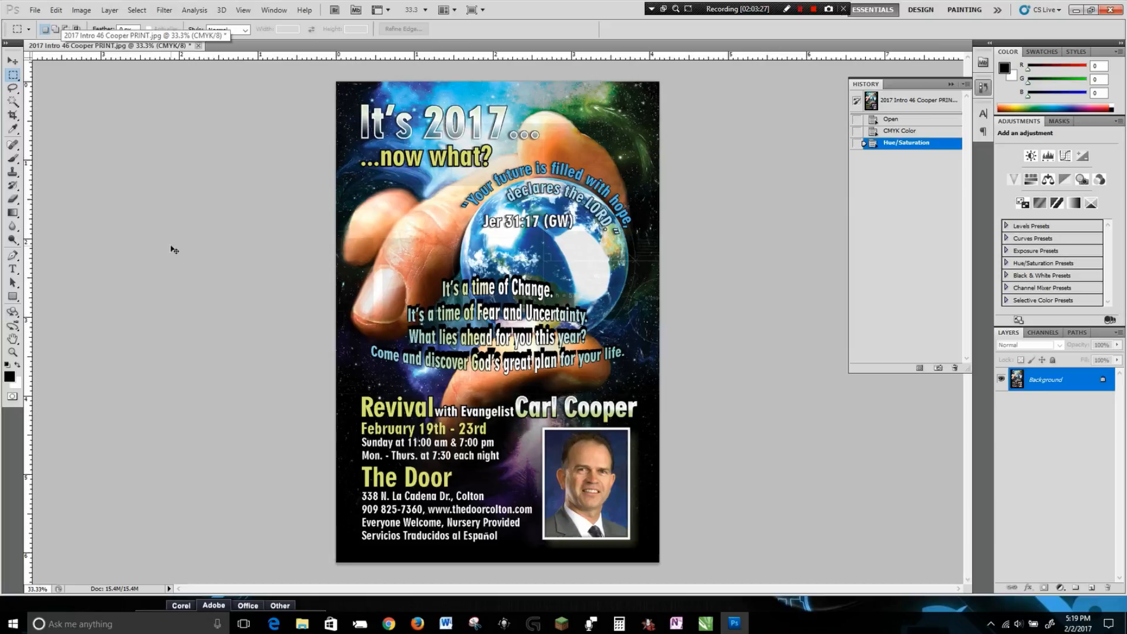
# Save the image as a JPEG at quality 12, Maximum, Progressive.
pyautogui.hotkey('ctrl', 's')
pyautogui.click(632, 172)
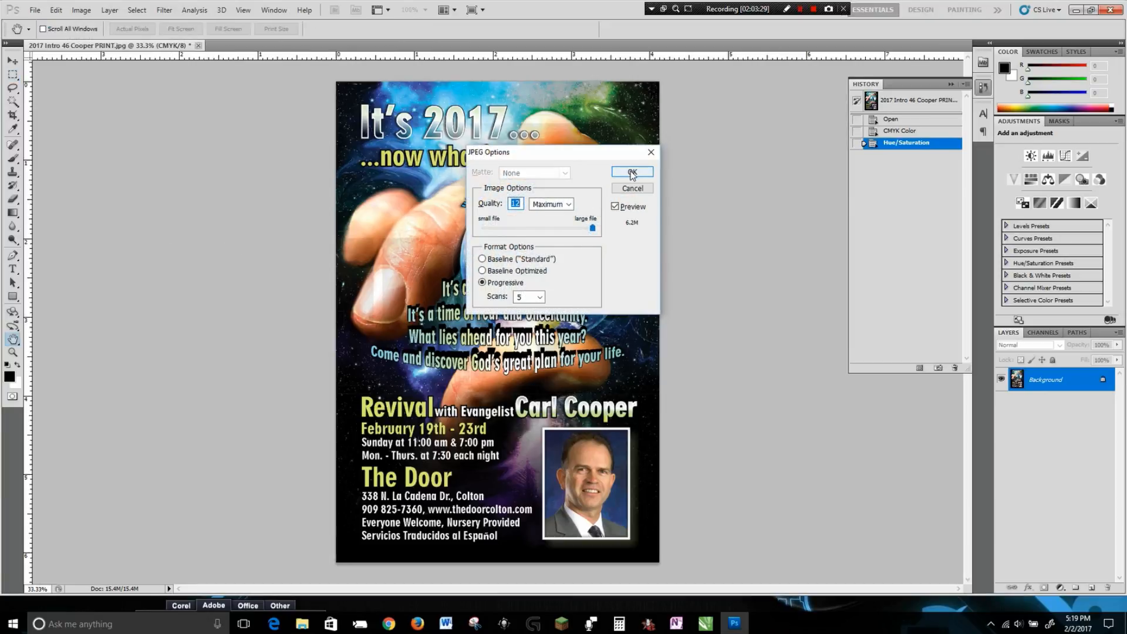
# Check the image's canvas size.
pyautogui.click(83, 10)
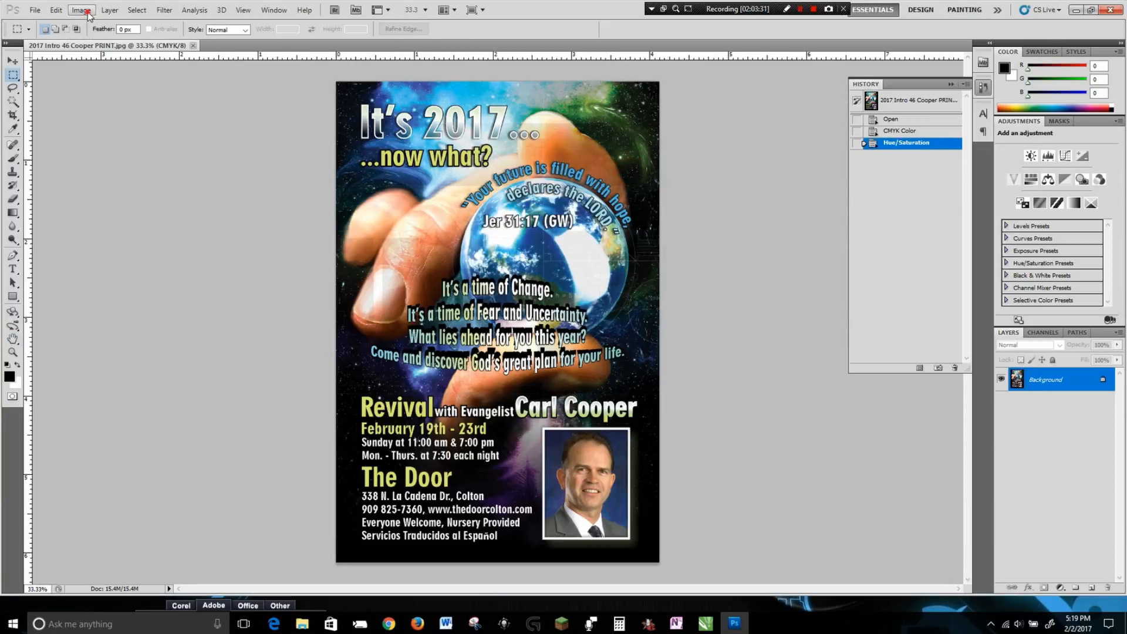
pyautogui.click(98, 105)
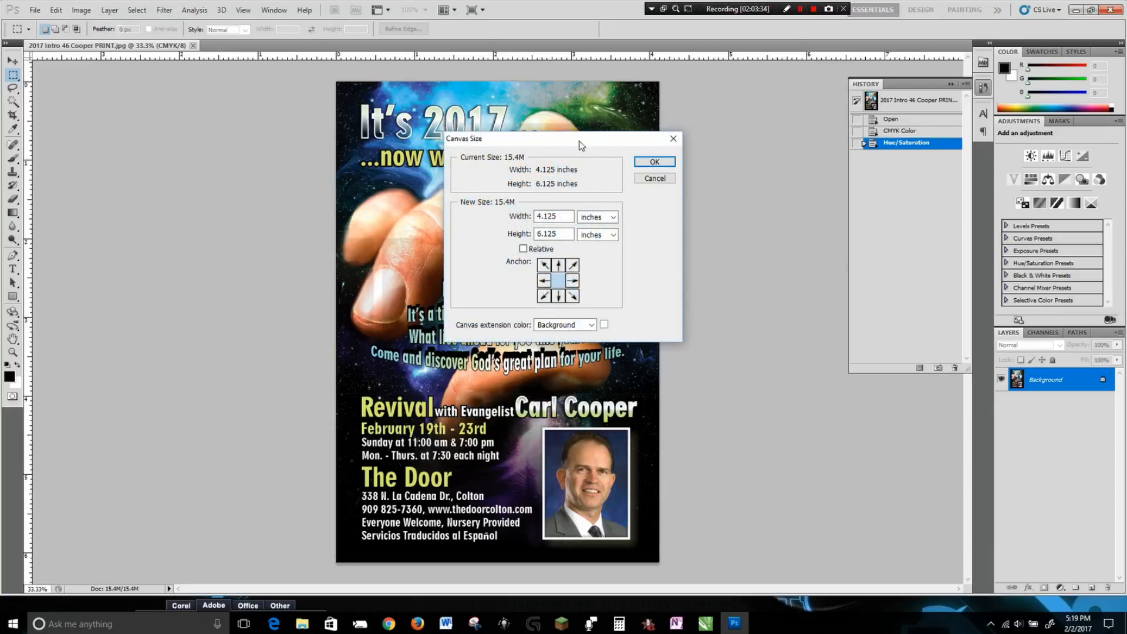
pyautogui.click(664, 179)
# Close the document and exit Photoshop.
pyautogui.click(194, 46)
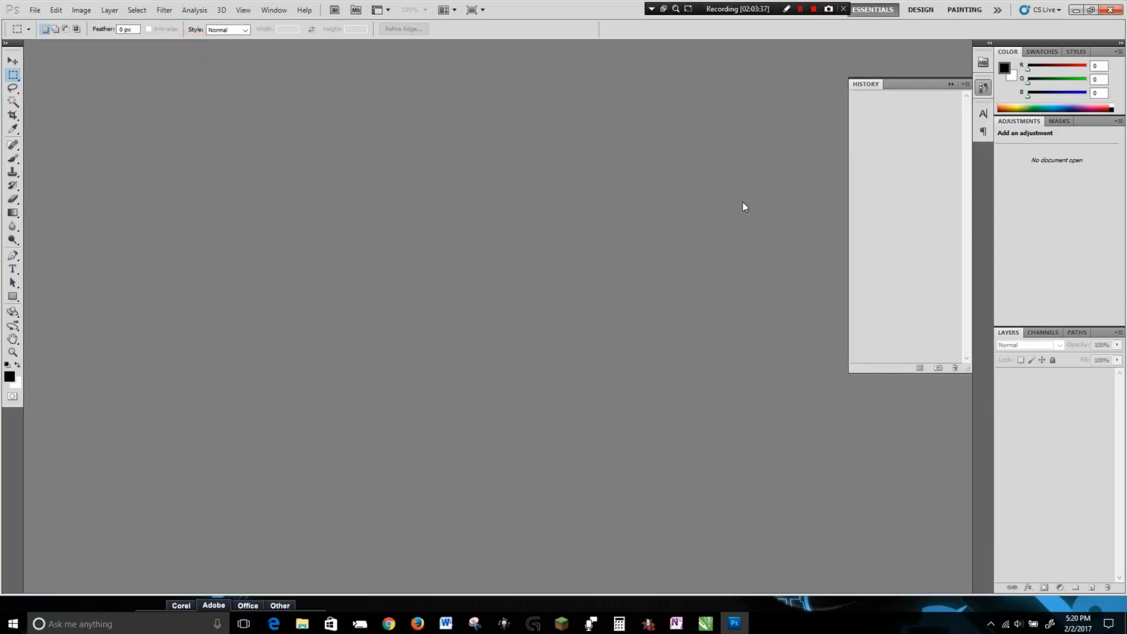
pyautogui.click(1110, 10)
pyautogui.click(848, 283)
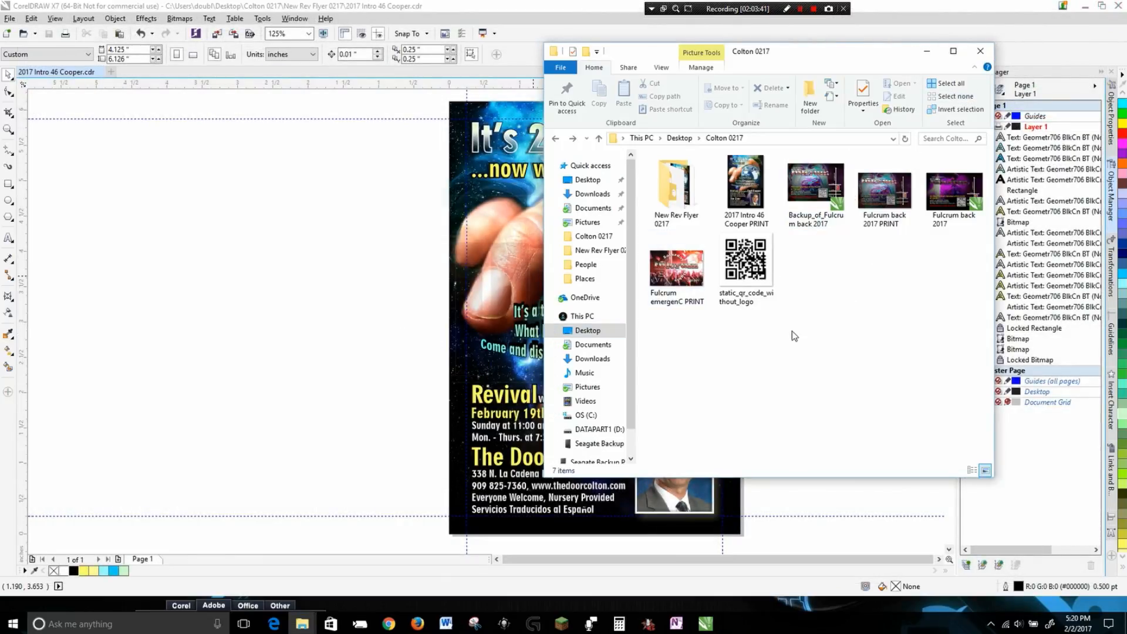
# Open the saved print JPEG in the photo viewer and zoom in to inspect the colours.
pyautogui.doubleClick(749, 189)
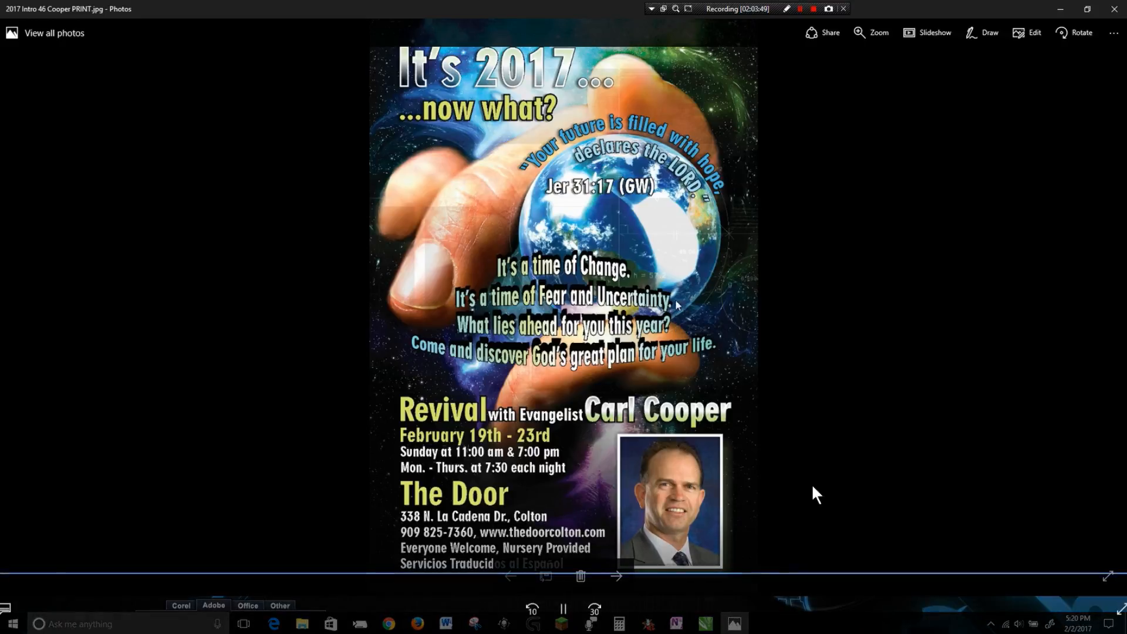
pyautogui.scroll(8, 700, 283)
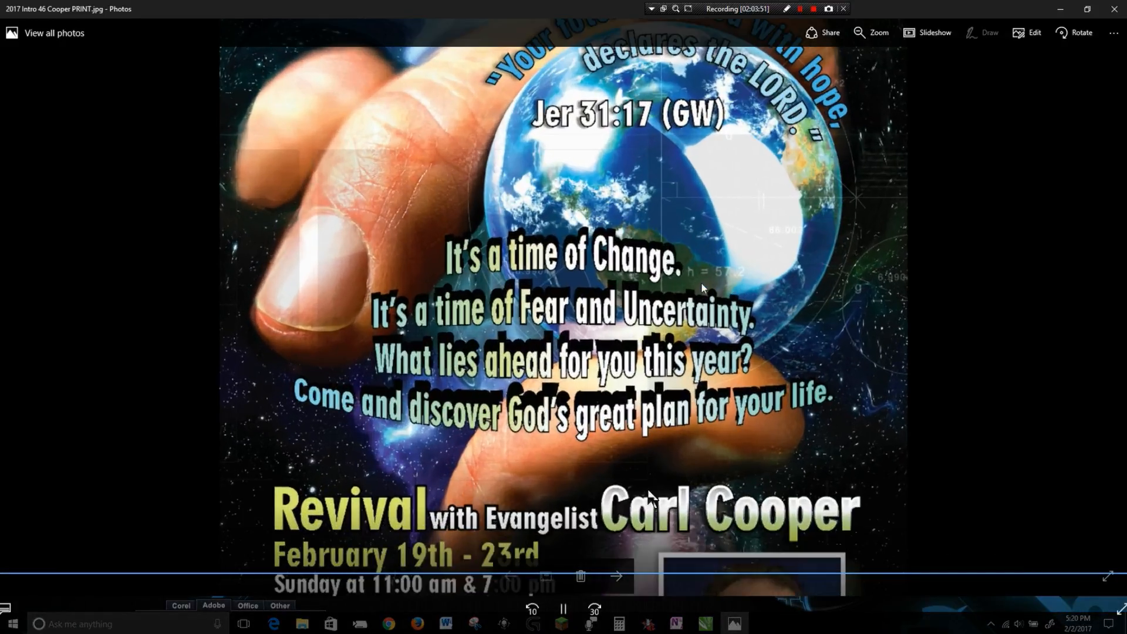
pyautogui.scroll(-3, 701, 285)
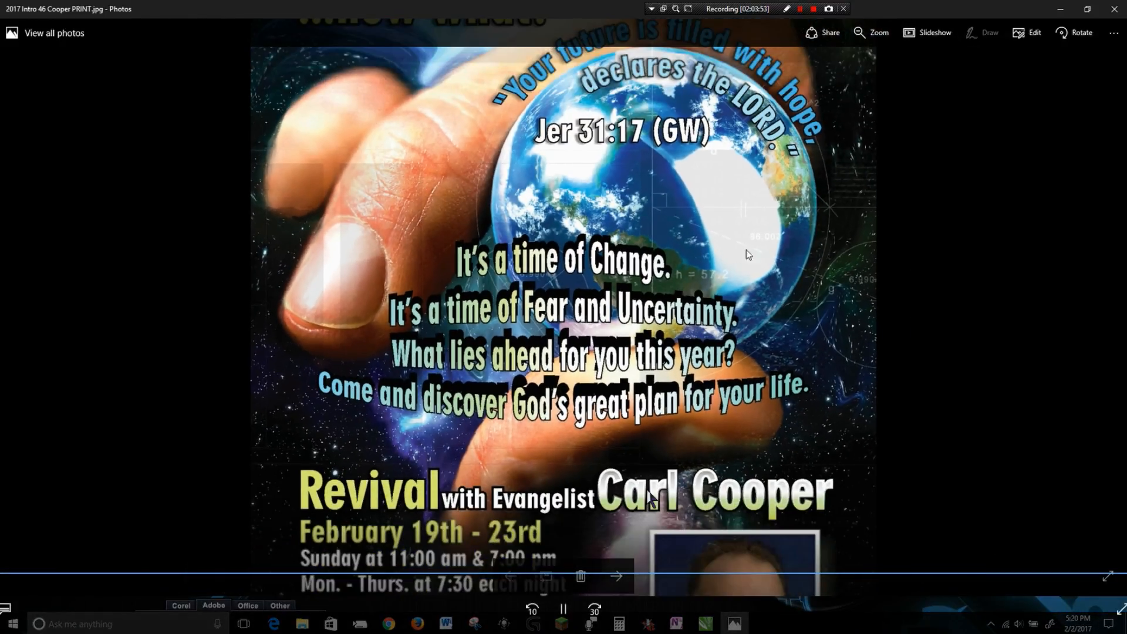
pyautogui.moveTo(787, 217); pyautogui.dragTo(807, 181)
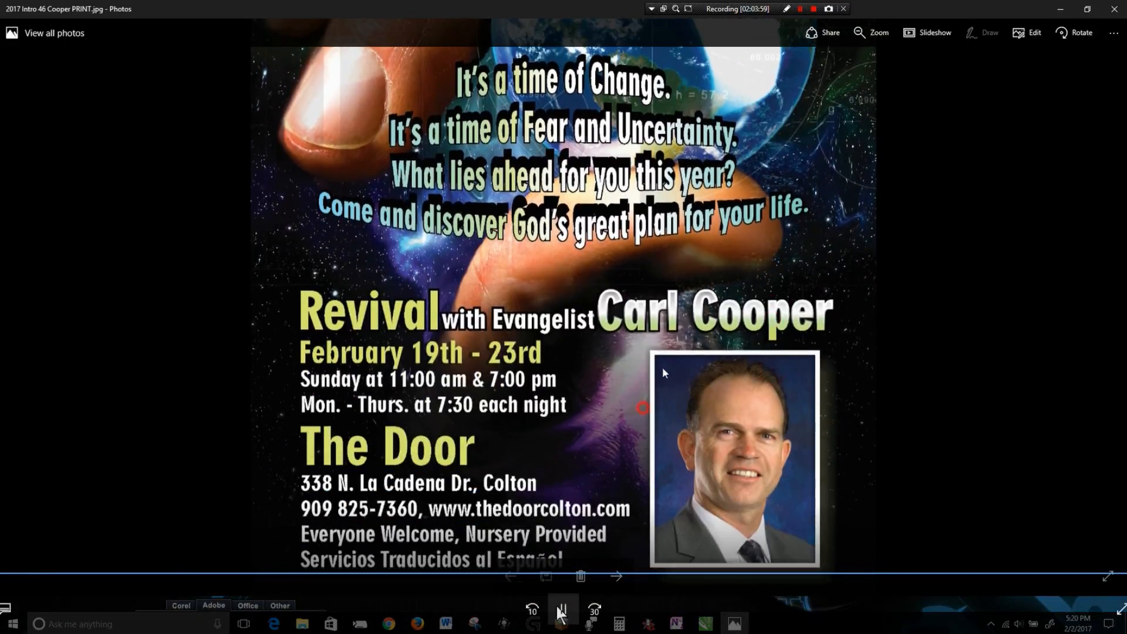